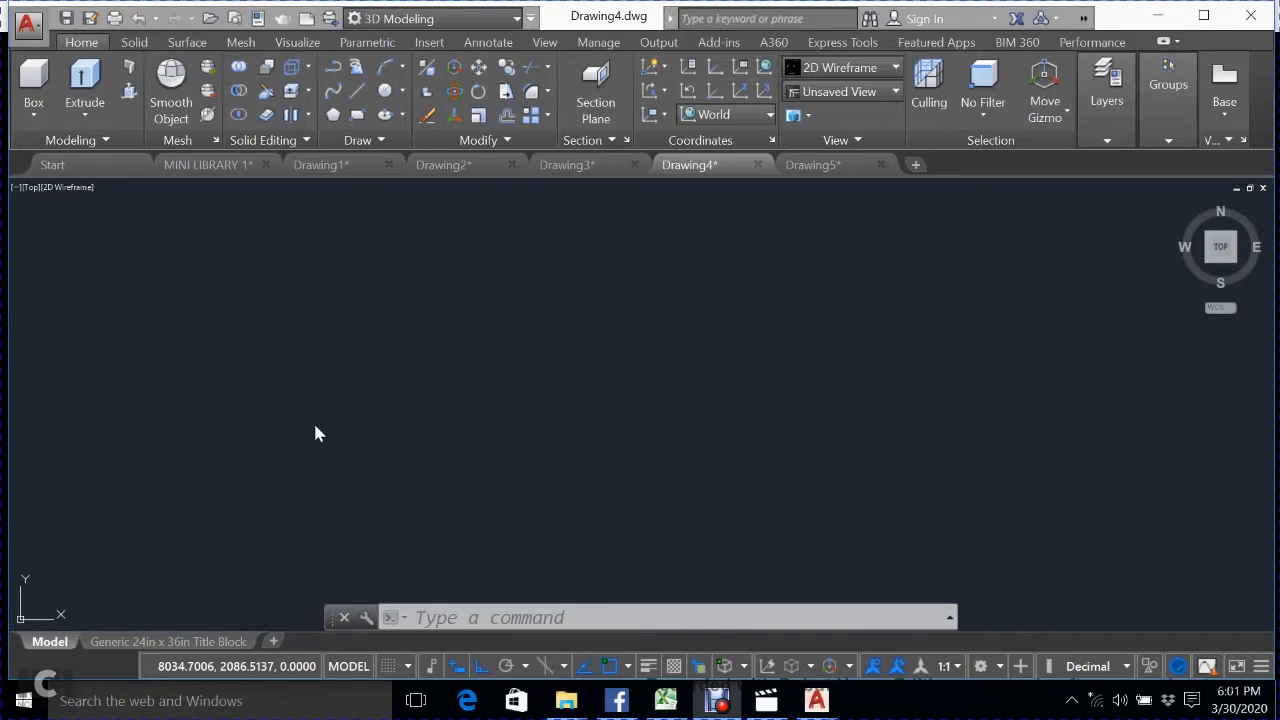
Draw a rectangle 2460.35 wide and 3690.52 high in the empty drawing.
{"action": "left_click", "coordinate": [358, 114]}
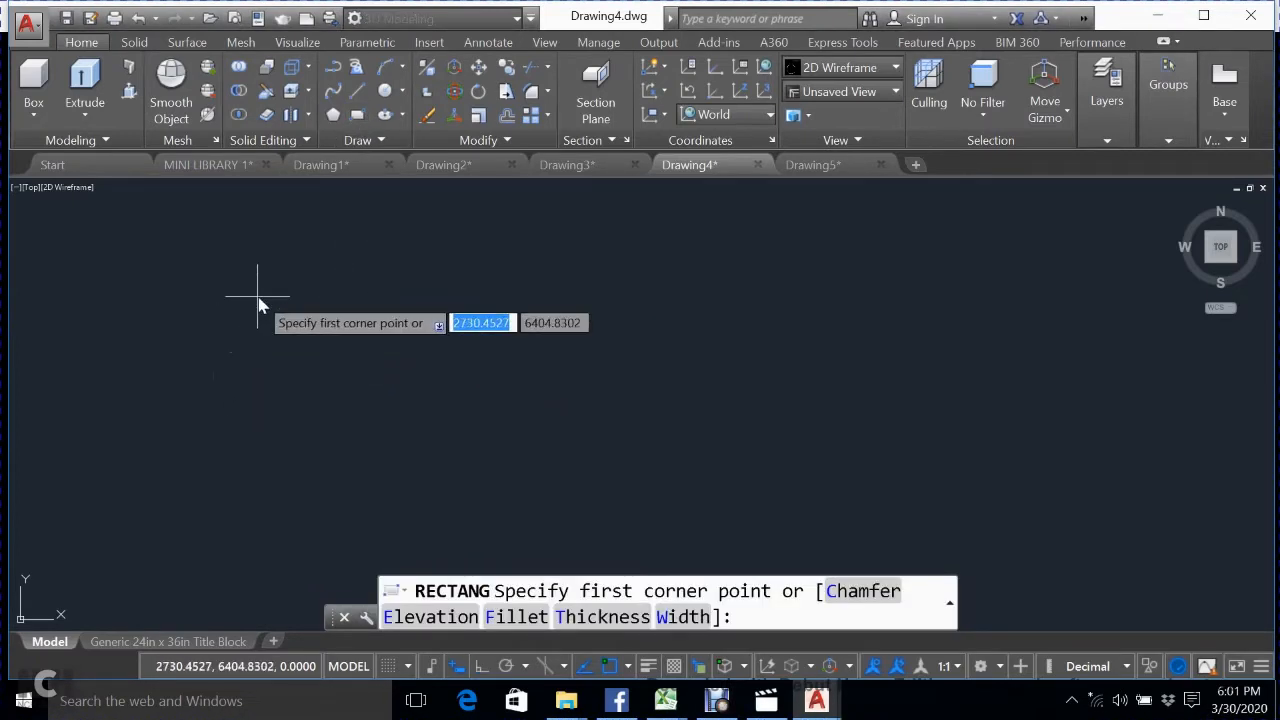
{"action": "left_click", "coordinate": [258, 296]}
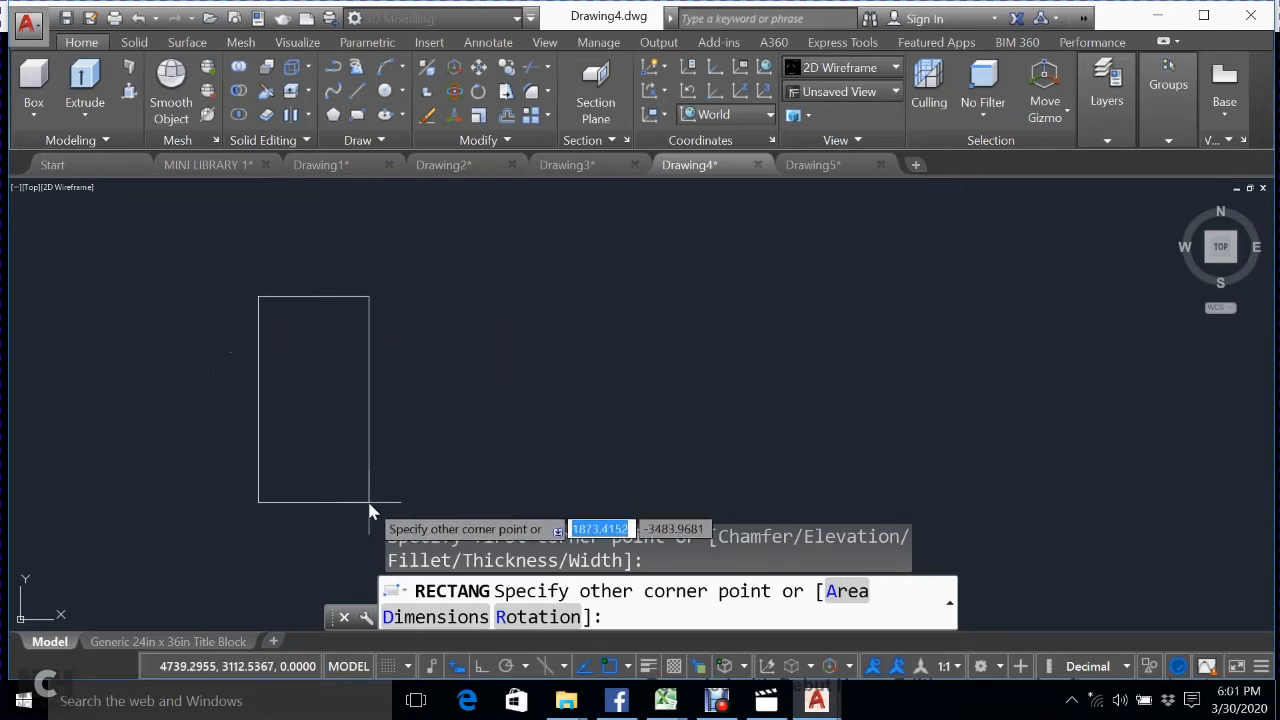
{"action": "type", "text": "2460"}
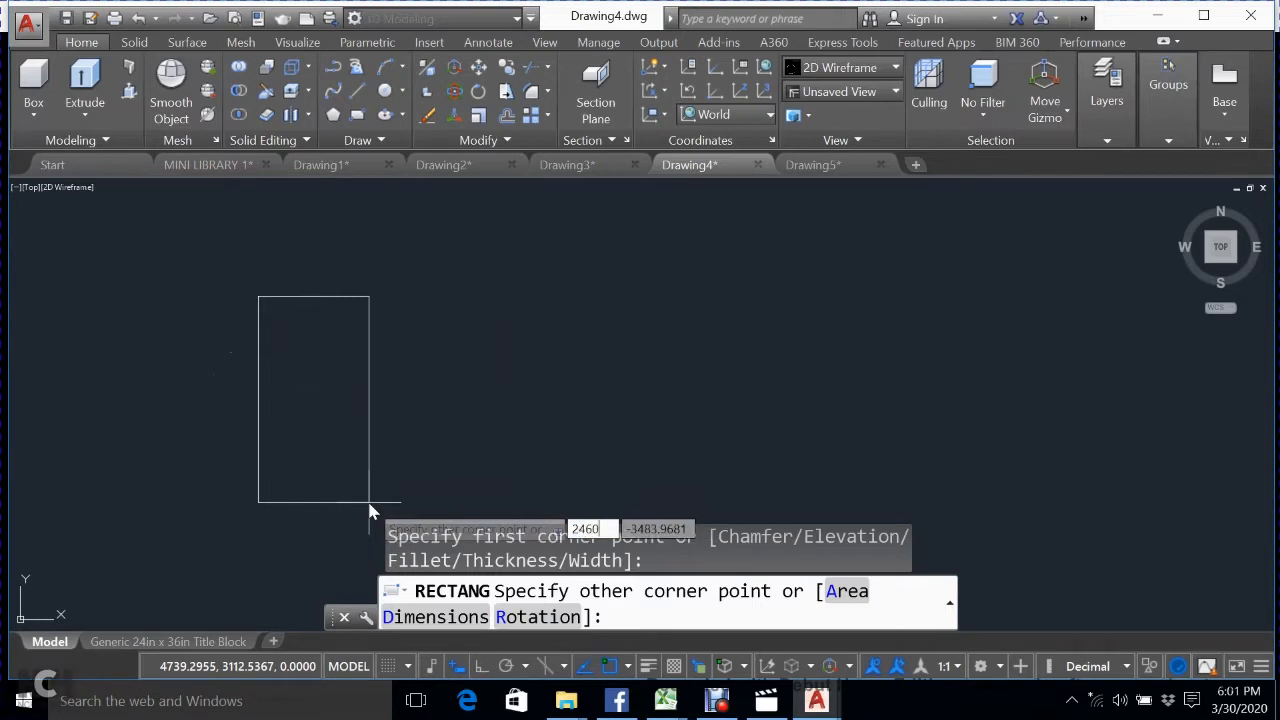
{"action": "type", "text": ".35"}
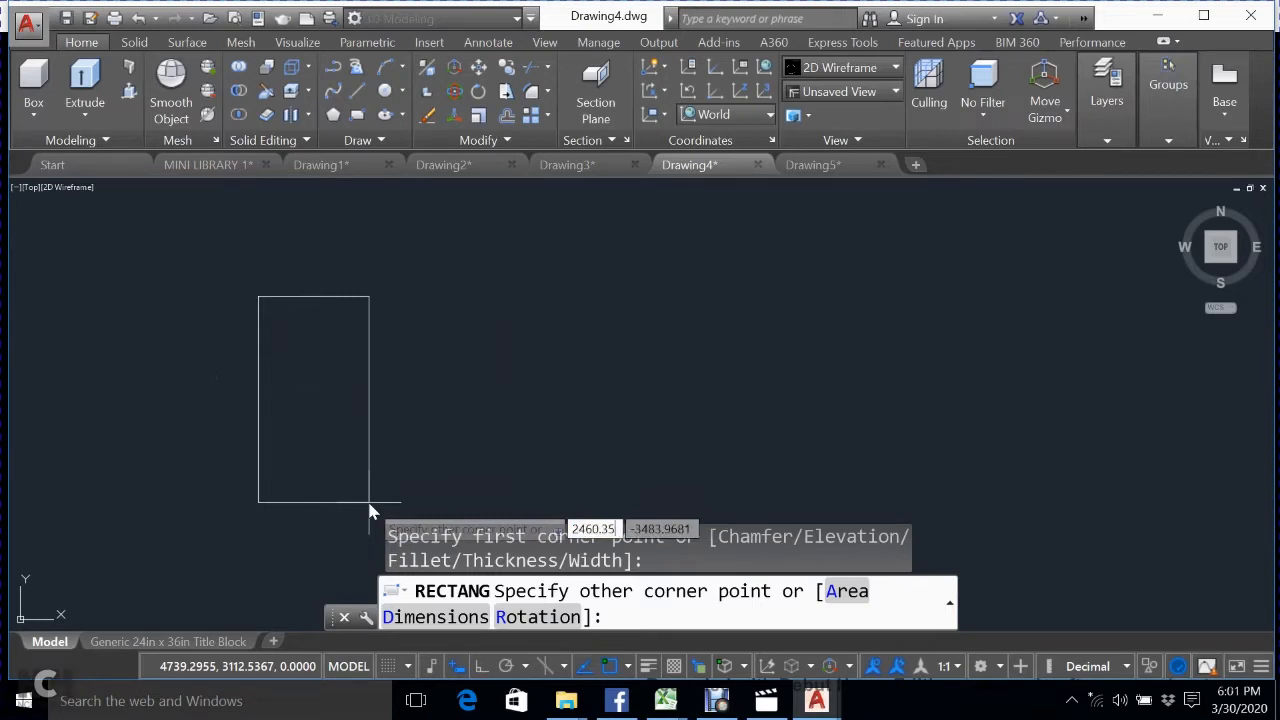
{"action": "key", "text": "Tab"}
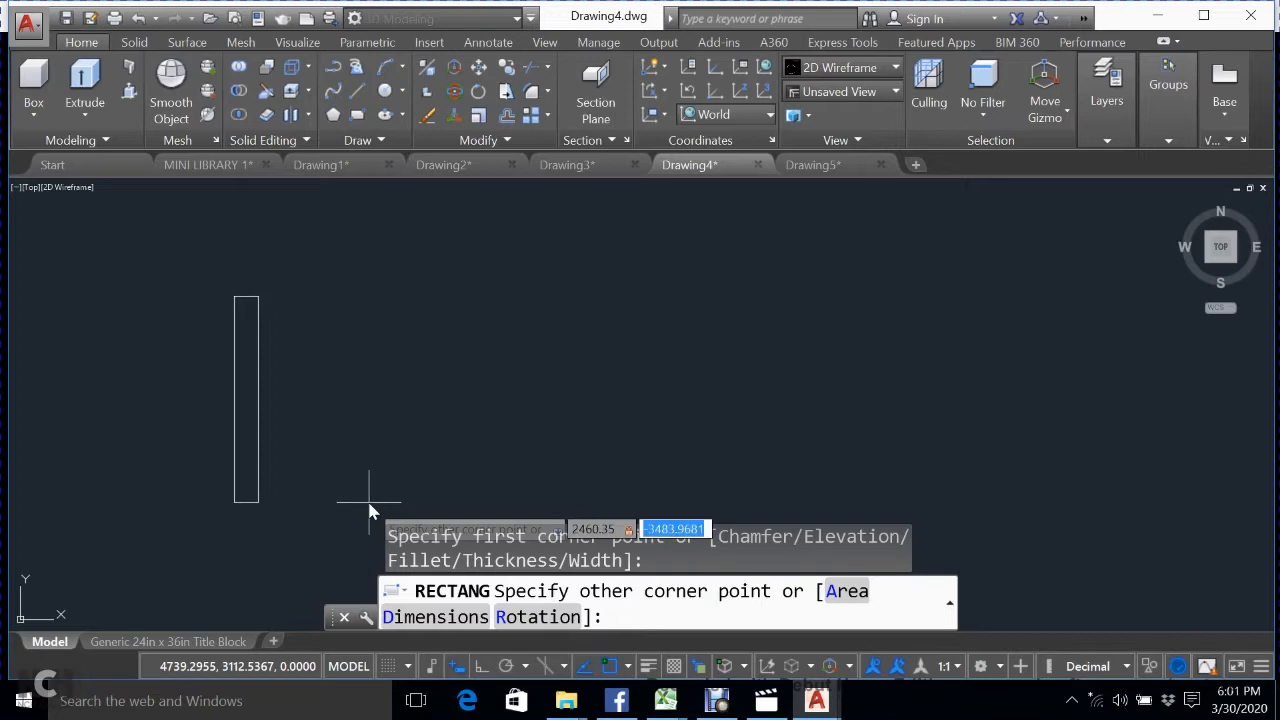
{"action": "type", "text": "36"}
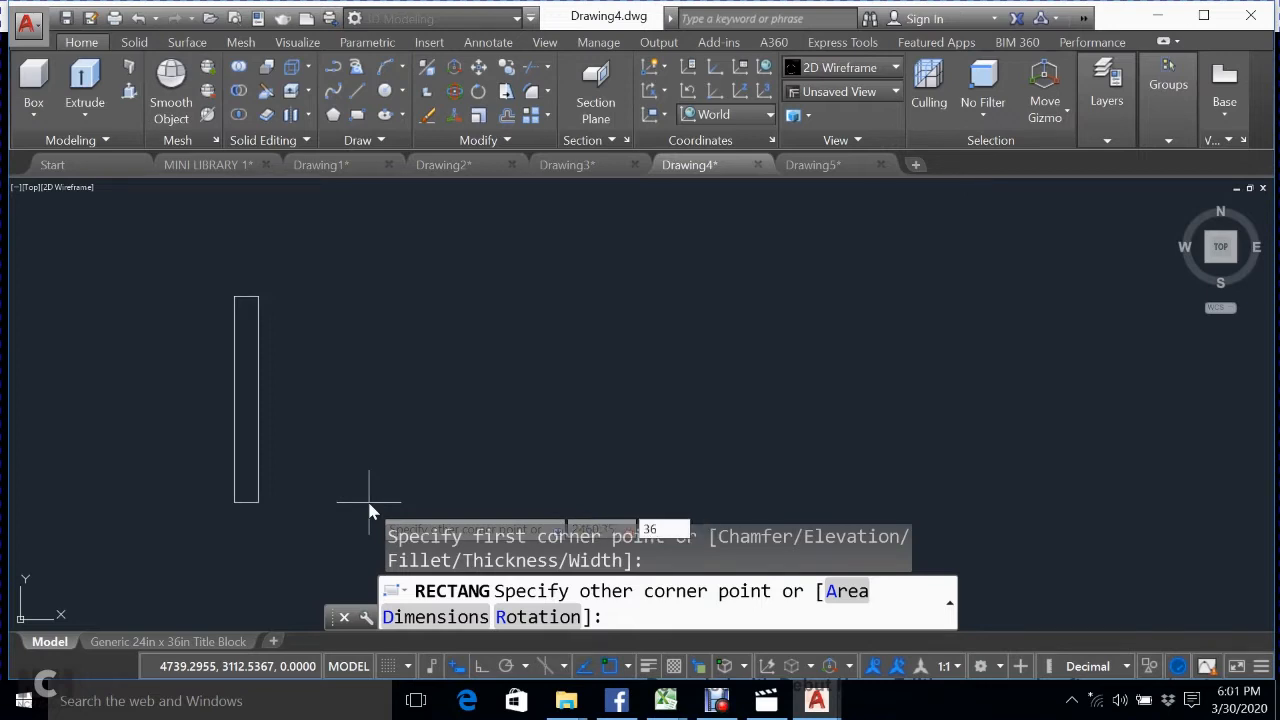
{"action": "type", "text": "90.52"}
{"action": "key", "text": "Return"}
{"action": "mouse_move", "coordinate": [611, 281]}
{"action": "middle_mouse_down"}
{"action": "mouse_move", "coordinate": [595, 412]}
{"action": "mouse_move", "coordinate": [569, 479]}
{"action": "middle_mouse_up"}
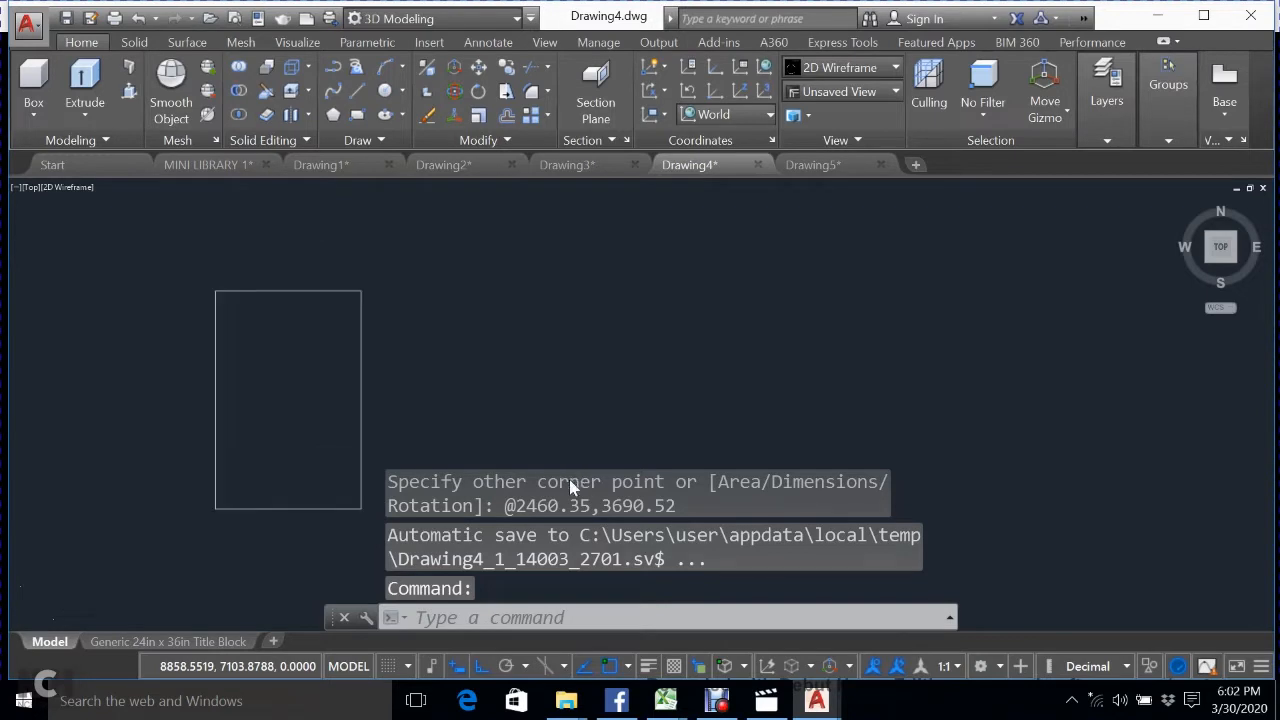
Draw the inner outline with lines: start 196.83 right of the lower-left corner, go 3444.49 up, 2066.69 right, and down to the bottom edge.
{"action": "left_click", "coordinate": [357, 90]}
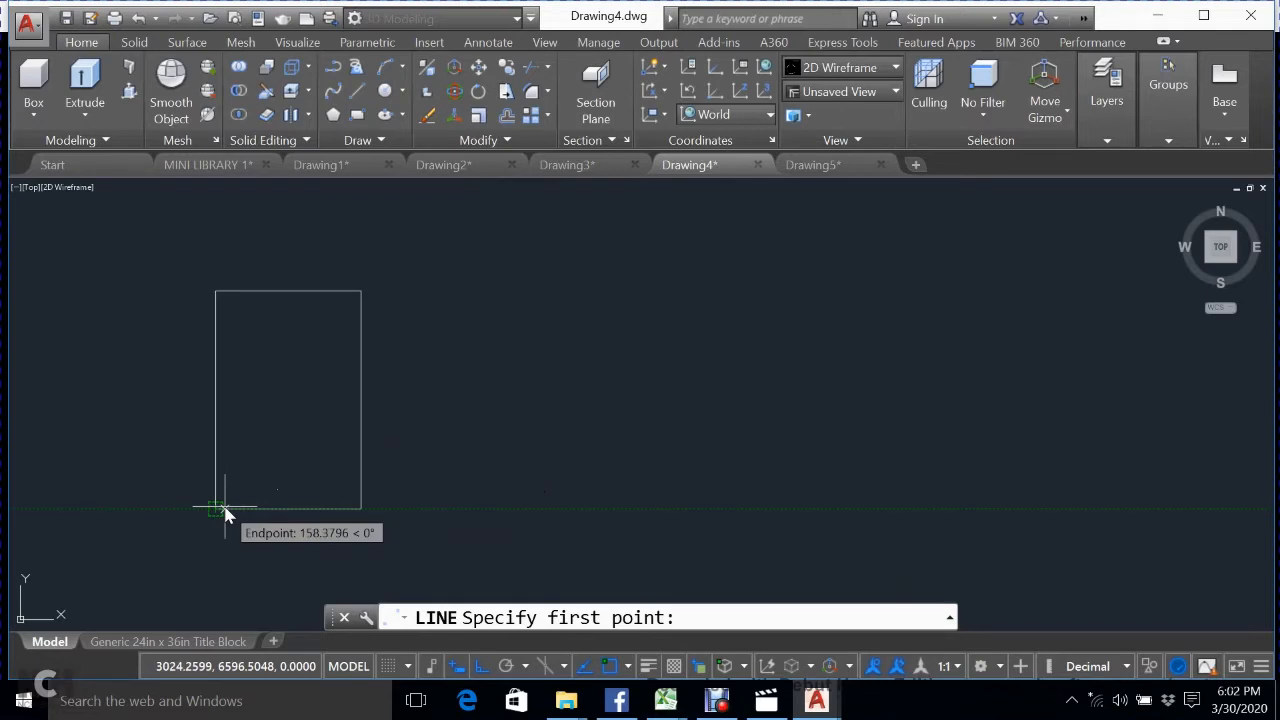
{"action": "type", "text": "196"}
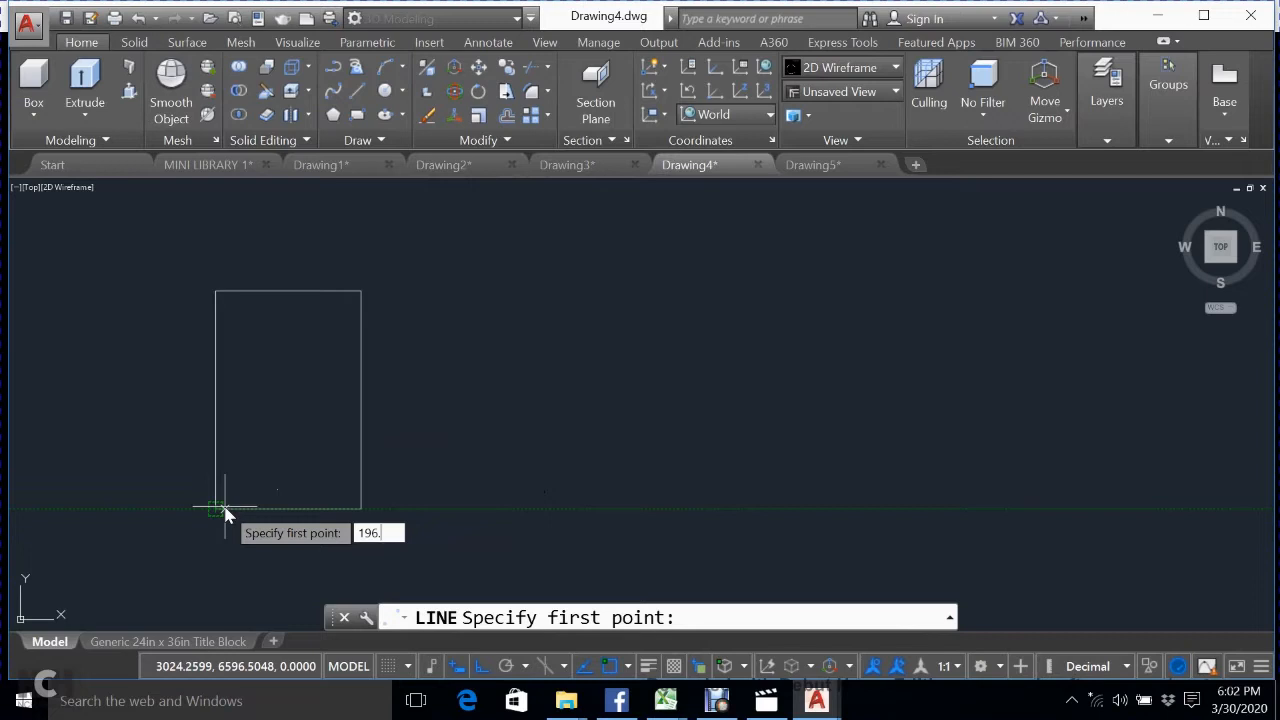
{"action": "type", "text": ".83"}
{"action": "key", "text": "Return"}
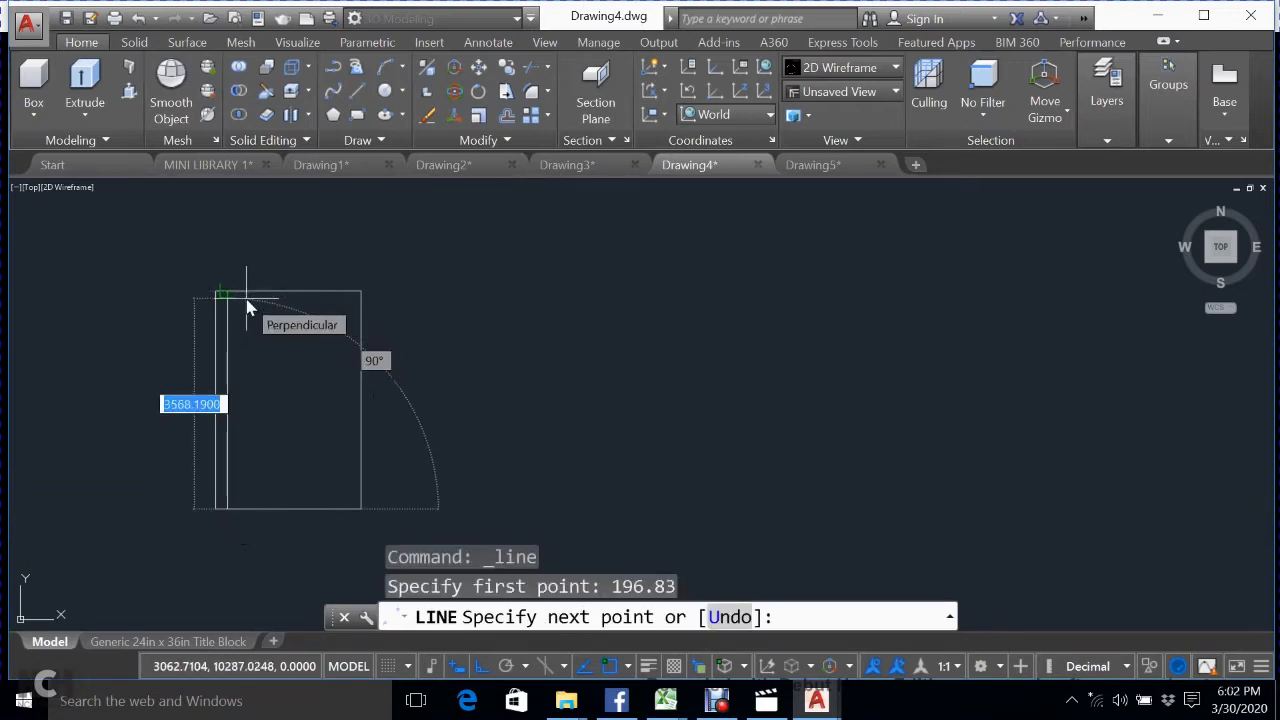
{"action": "type", "text": "3444."}
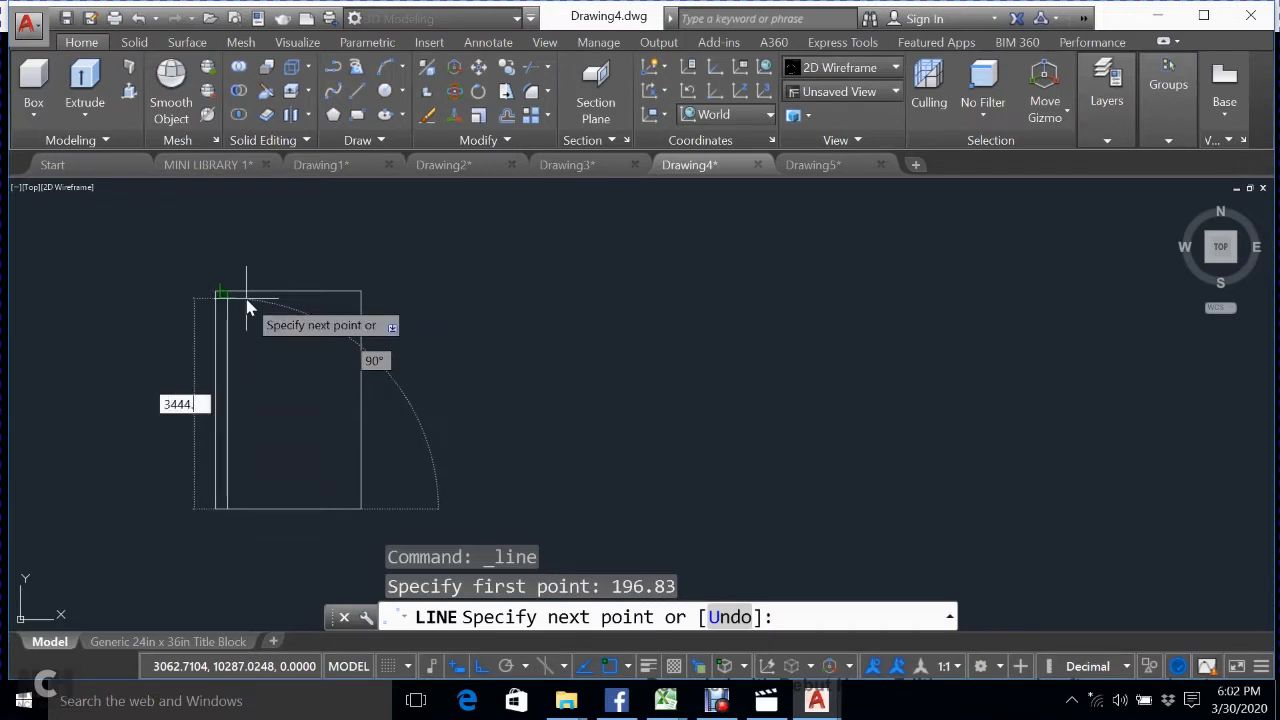
{"action": "type", "text": "49"}
{"action": "key", "text": "Return"}
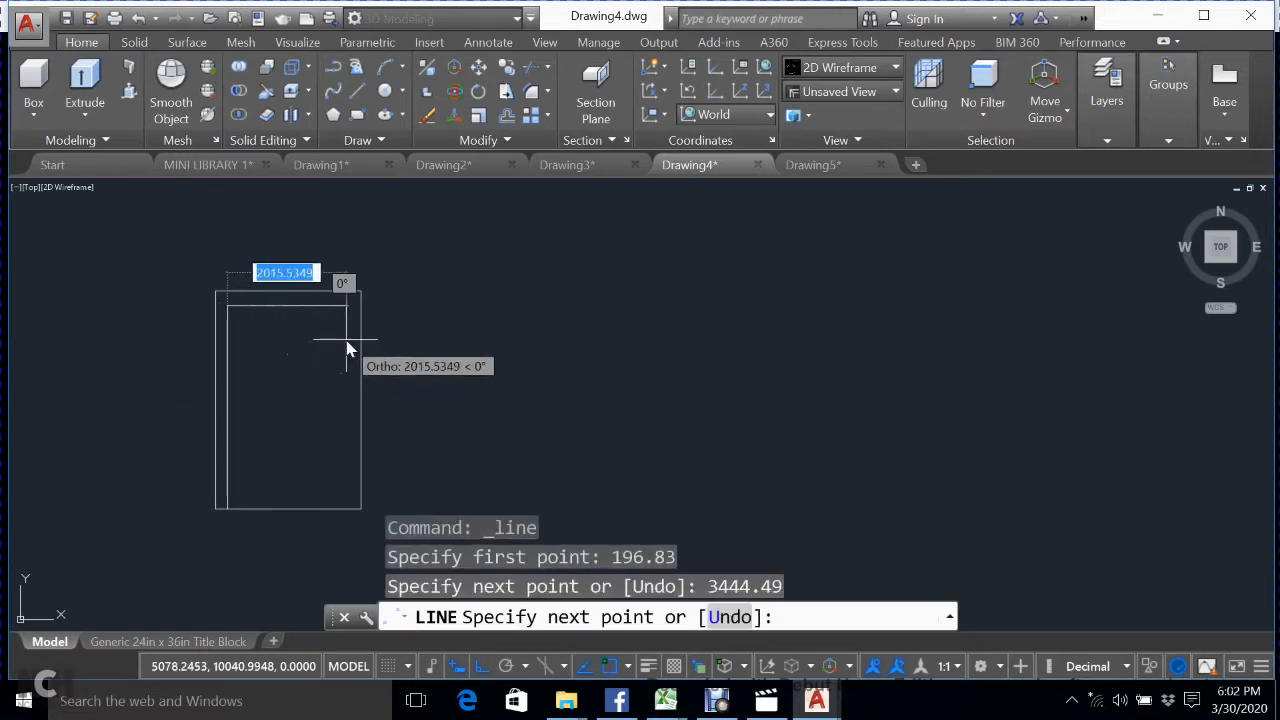
{"action": "type", "text": "20"}
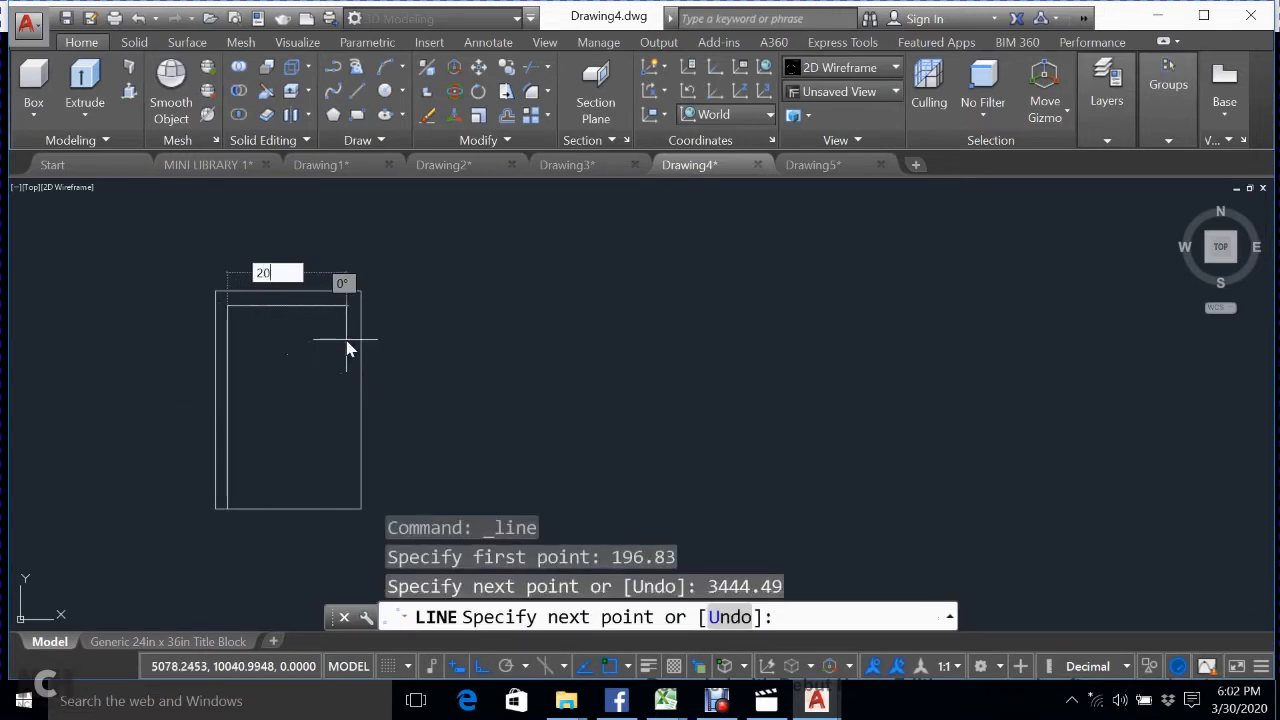
{"action": "type", "text": "66.69"}
{"action": "key", "text": "Return"}
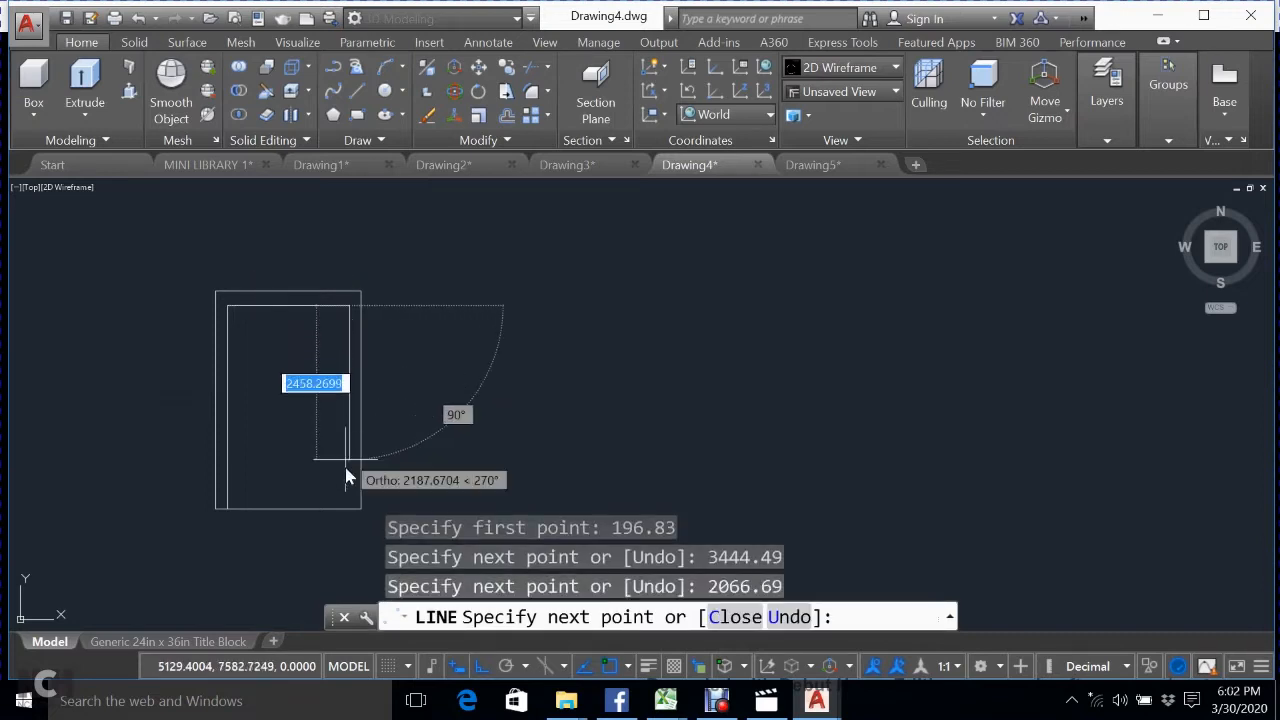
{"action": "left_click", "coordinate": [347, 515]}
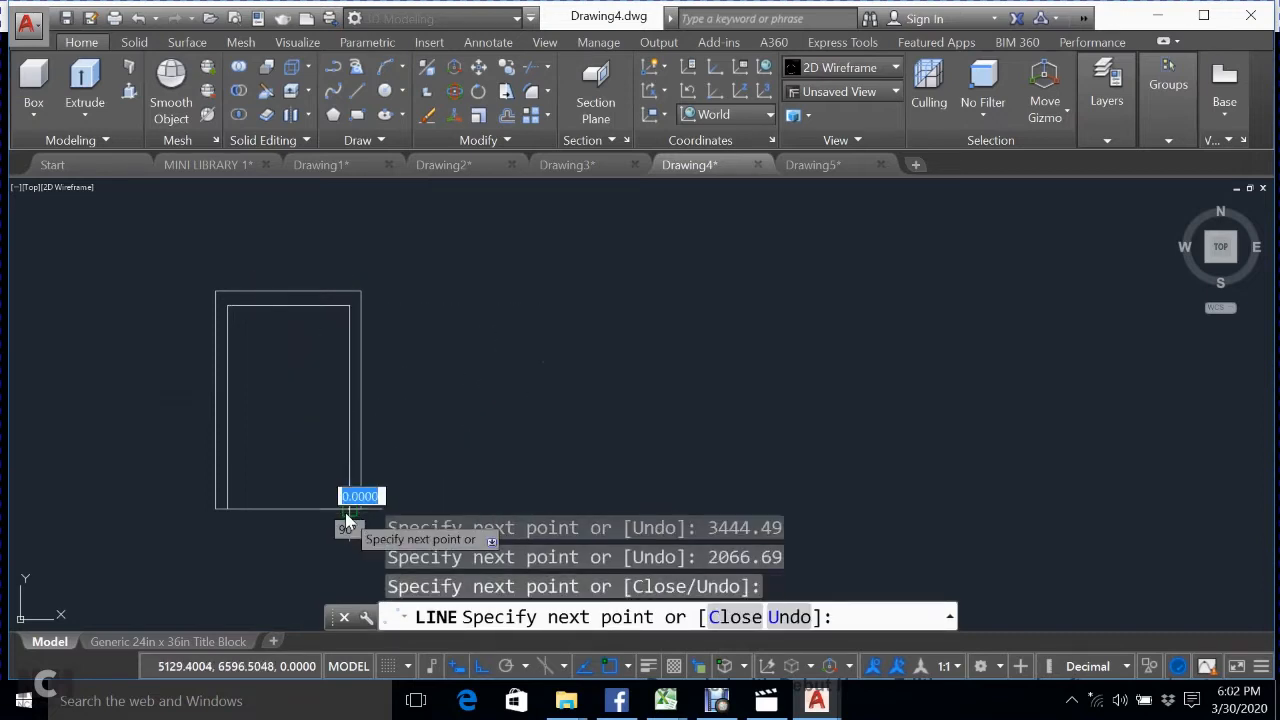
{"action": "key", "text": "Escape"}
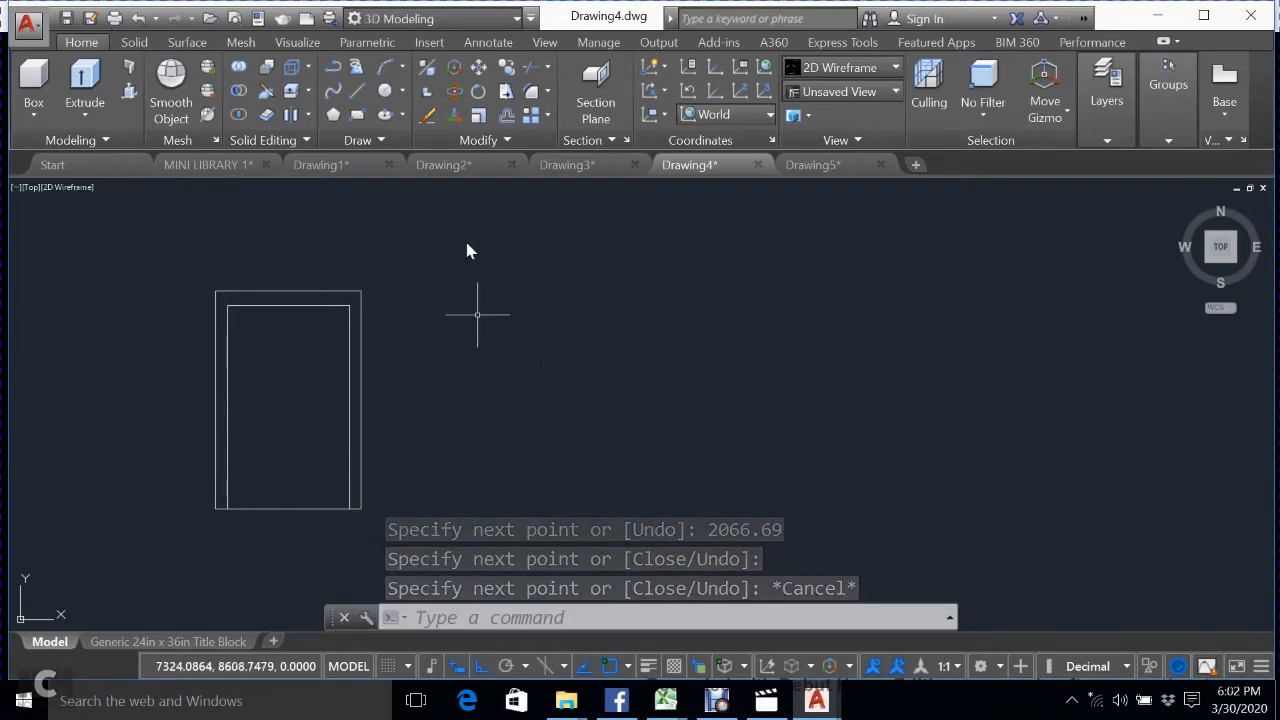
Draw a separate thin rectangle 3936.56 wide and 147.62 high to the upper right of the frame.
{"action": "left_click", "coordinate": [357, 122]}
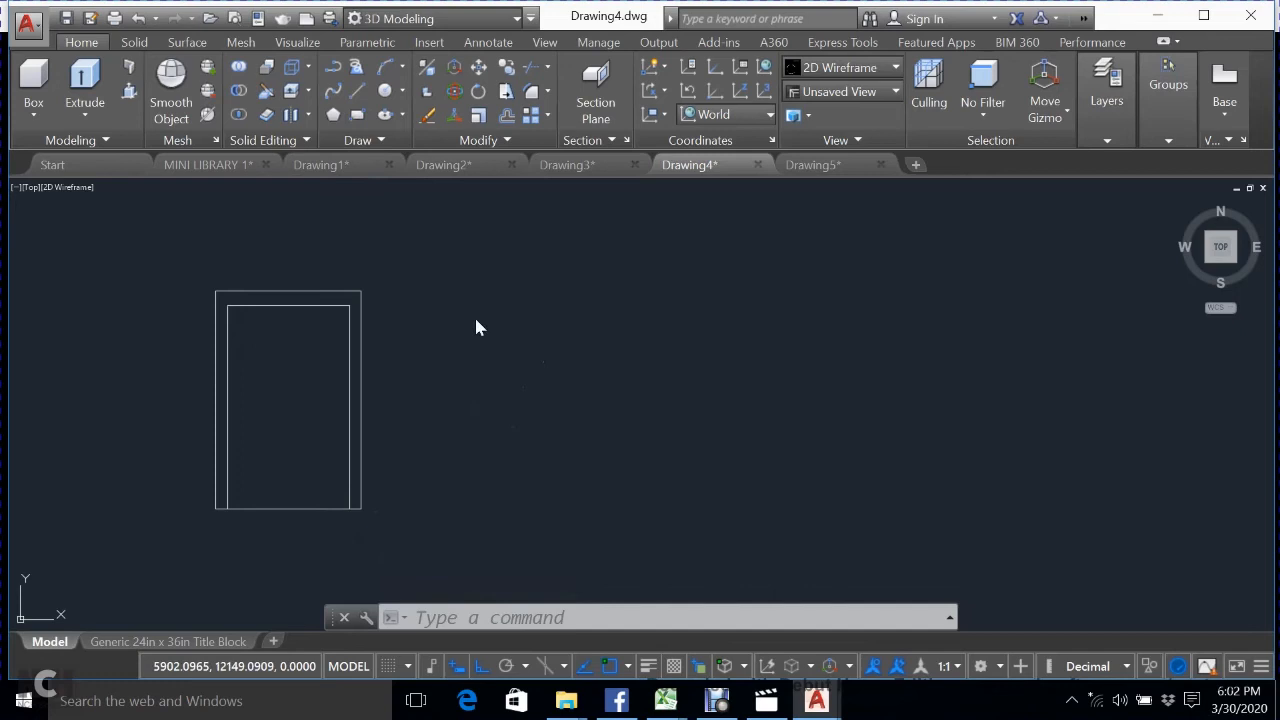
{"action": "left_click", "coordinate": [418, 281]}
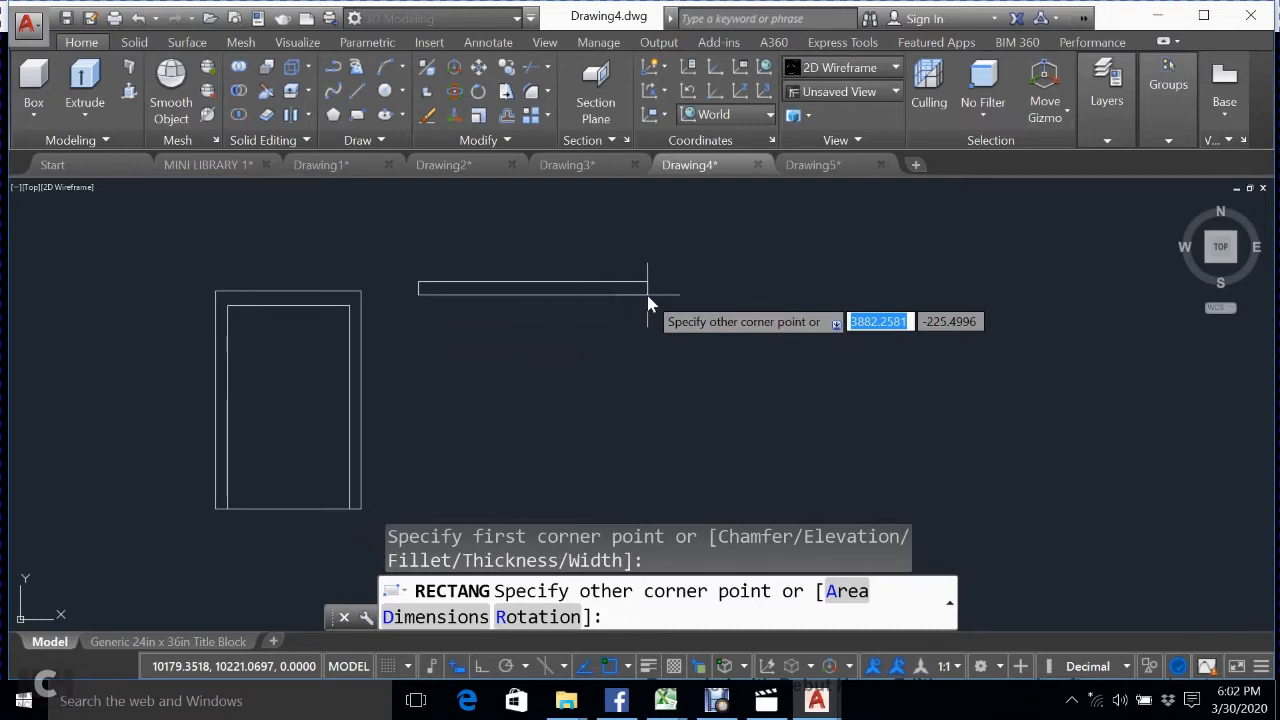
{"action": "type", "text": "39"}
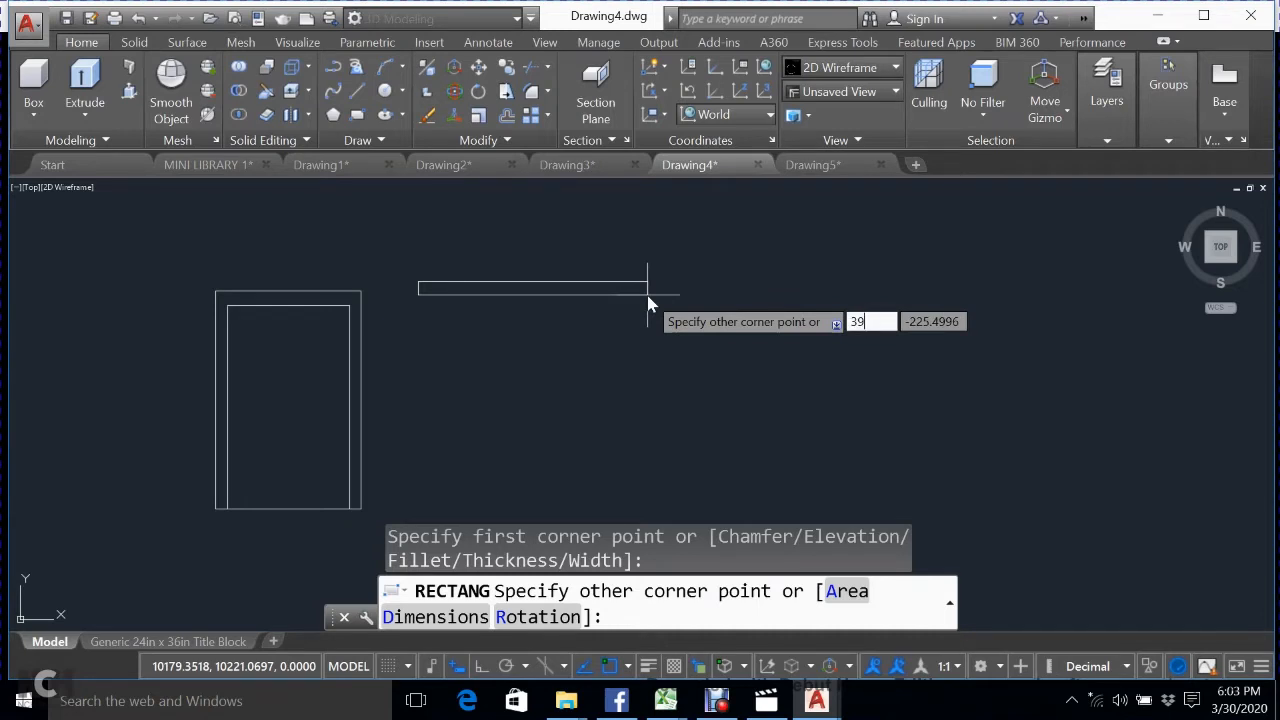
{"action": "type", "text": "36.56"}
{"action": "key", "text": "Tab"}
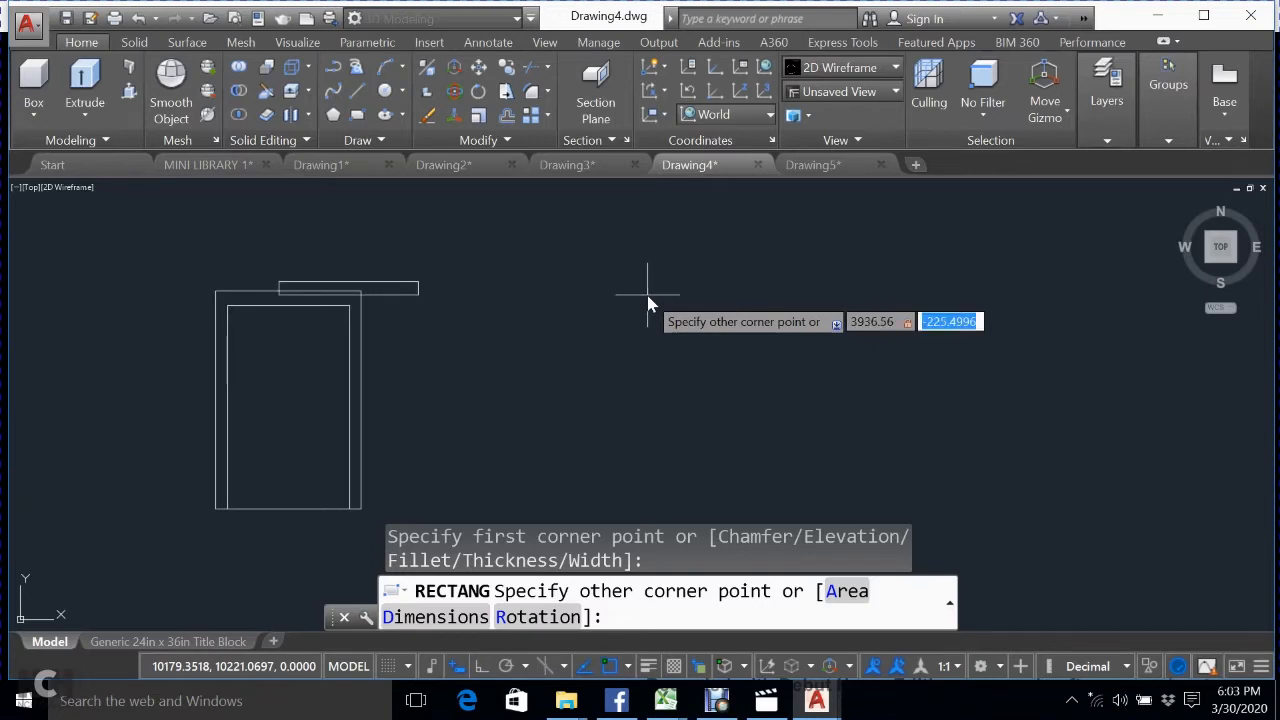
{"action": "type", "text": "147"}
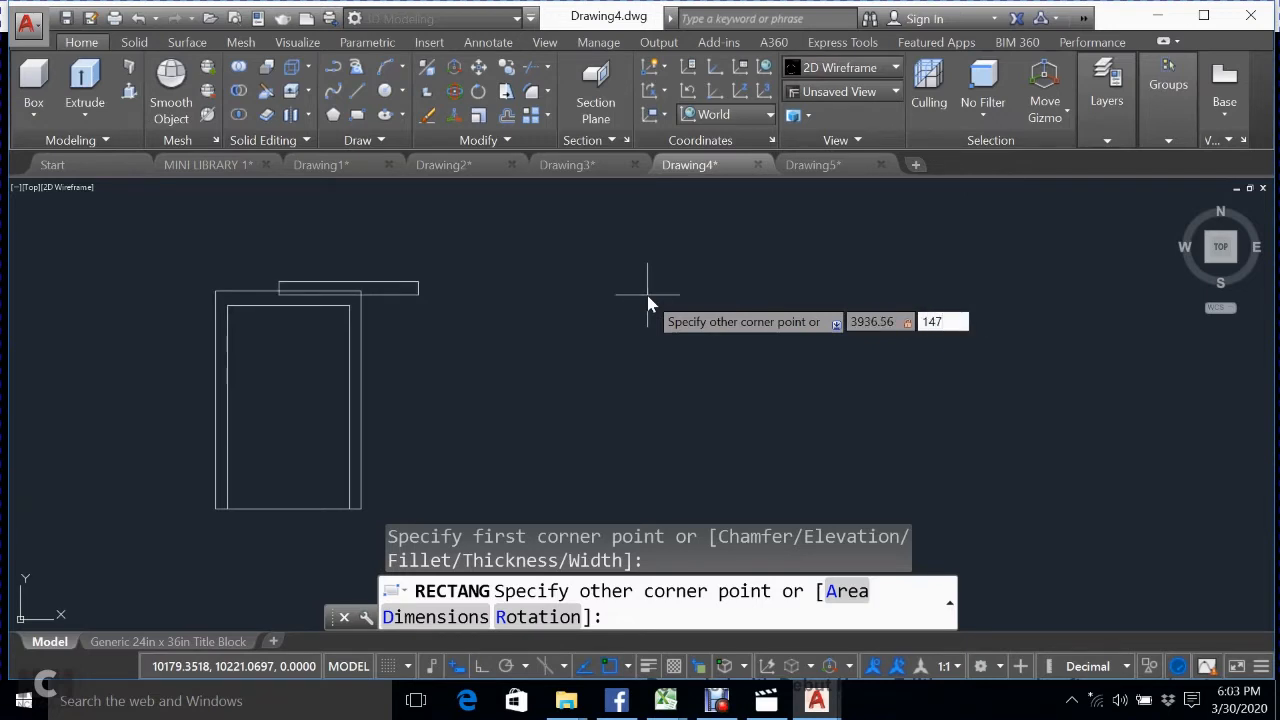
{"action": "type", "text": ".62"}
{"action": "key", "text": "Return"}
Move the thin rectangle by its bottom-edge midpoint onto the midpoint of the frame's top edge.
{"action": "left_click", "coordinate": [705, 244]}
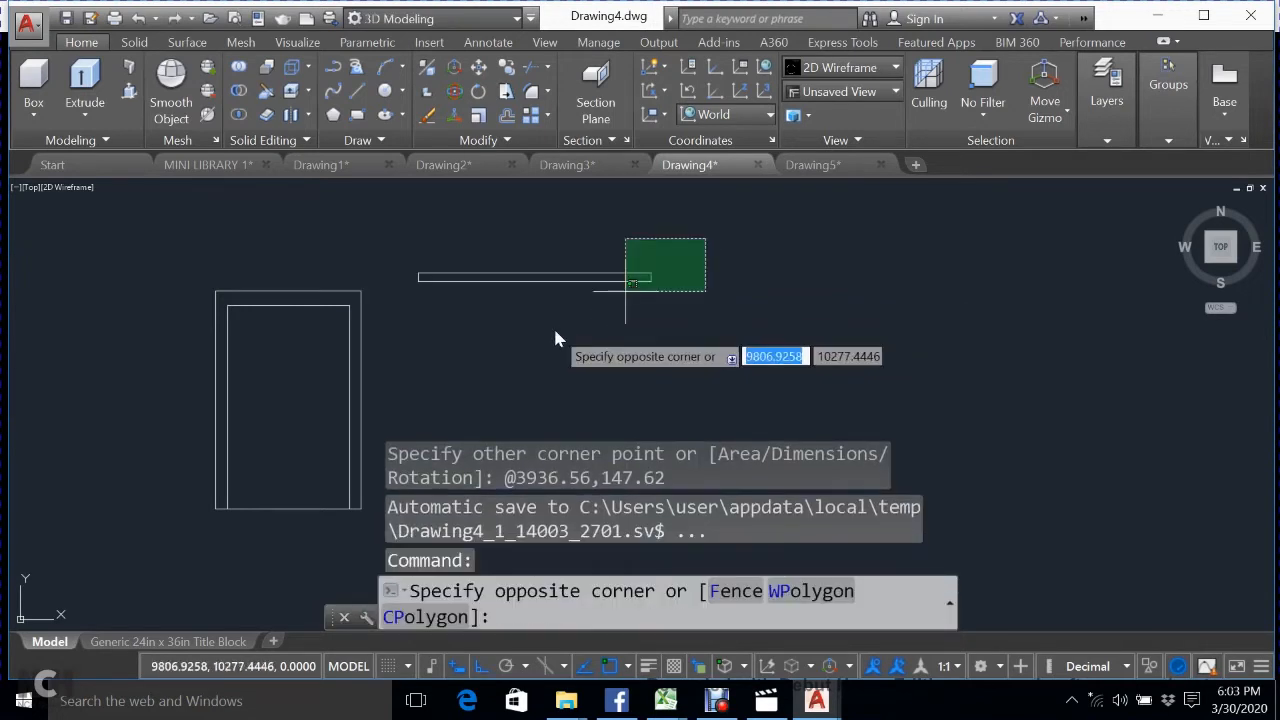
{"action": "left_click", "coordinate": [554, 335]}
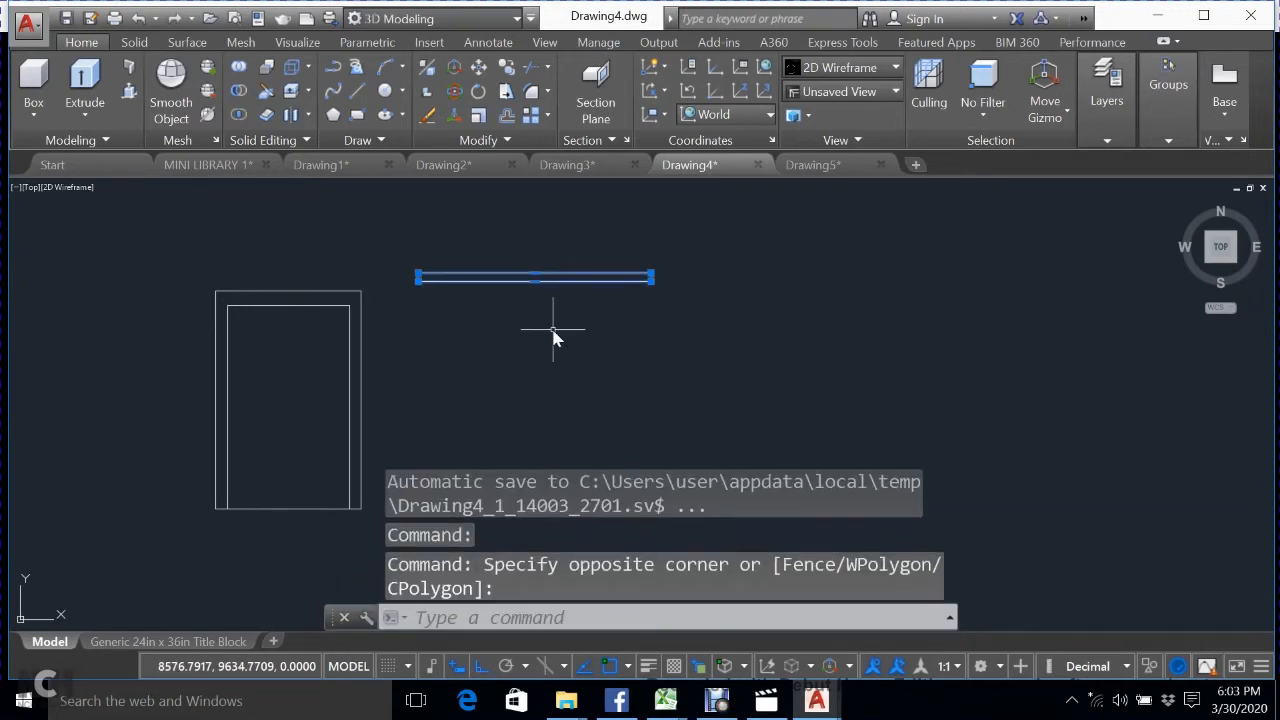
{"action": "type", "text": "M"}
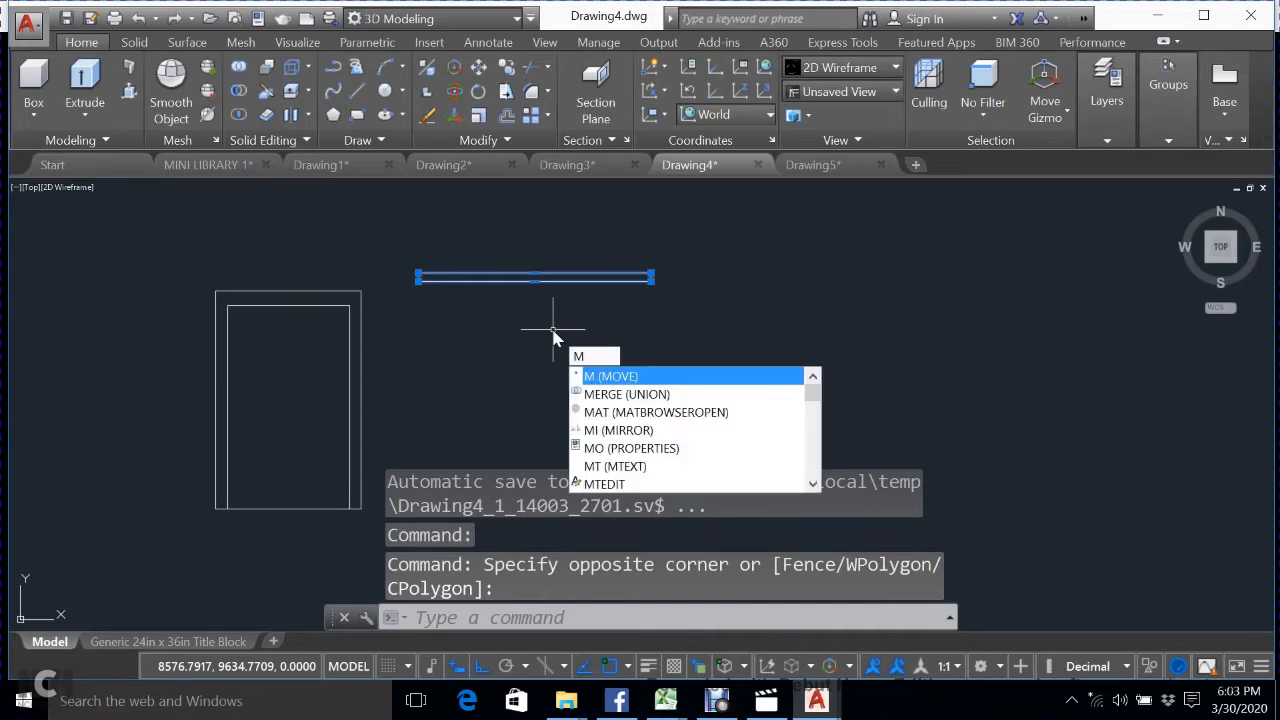
{"action": "key", "text": "Return"}
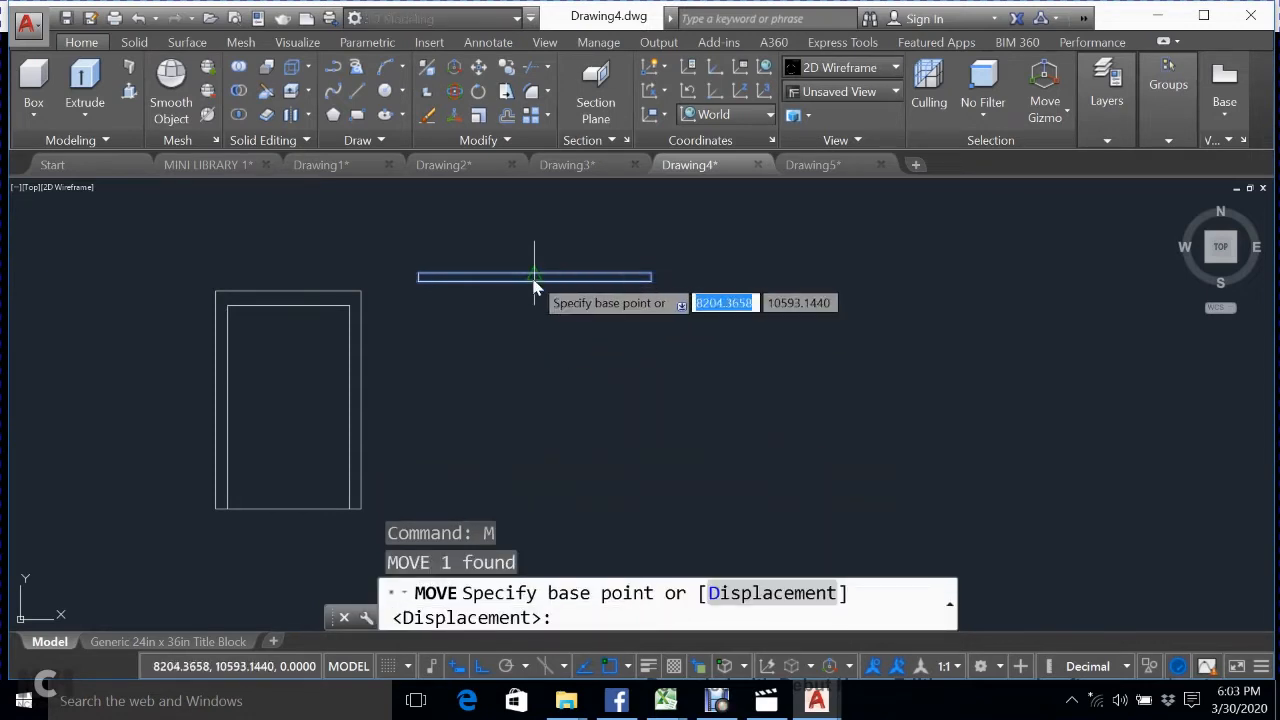
{"action": "left_click", "coordinate": [534, 284]}
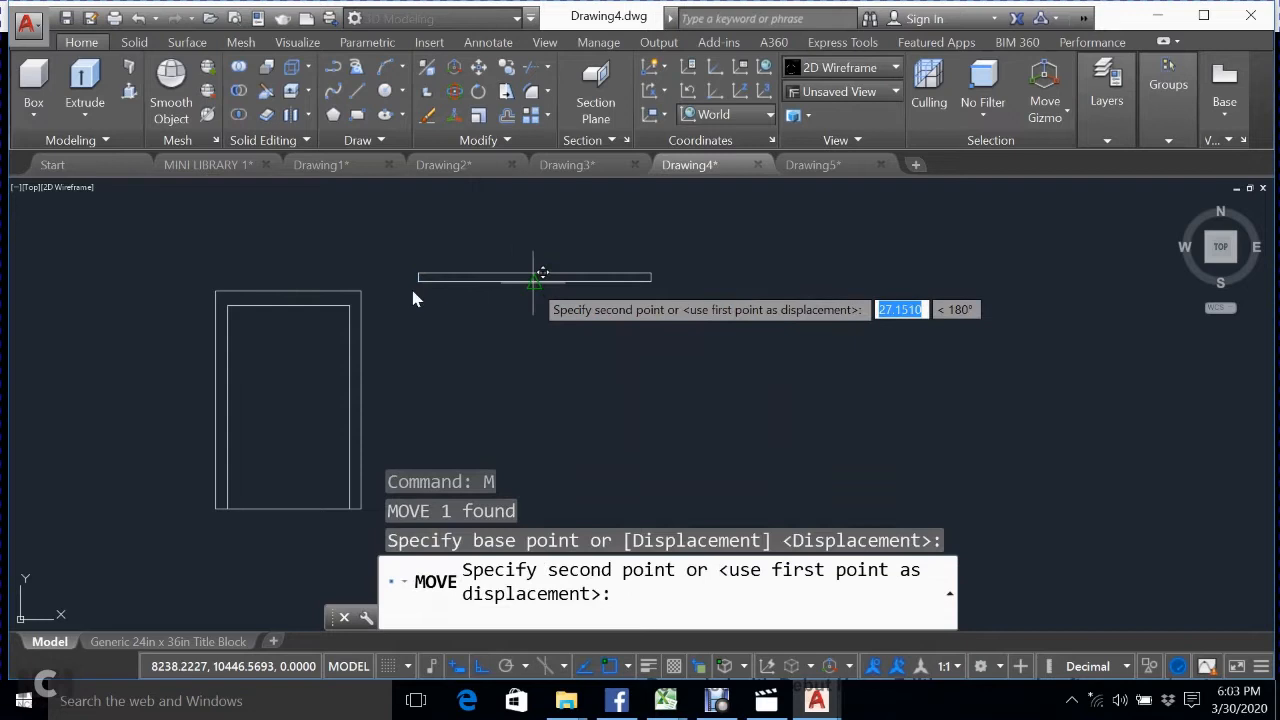
{"action": "left_click", "coordinate": [284, 298]}
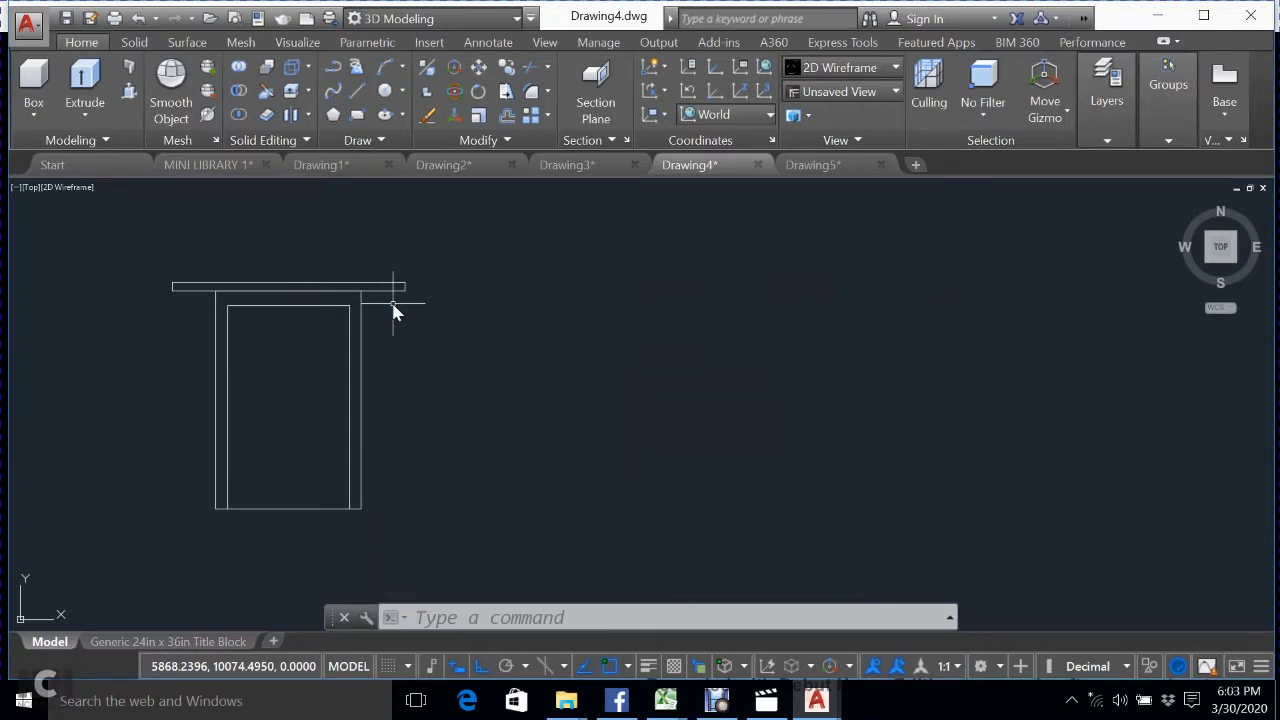
Draw short horizontal lines from both upper inner corners out to the frame's outer vertical edges.
{"action": "left_click", "coordinate": [357, 90]}
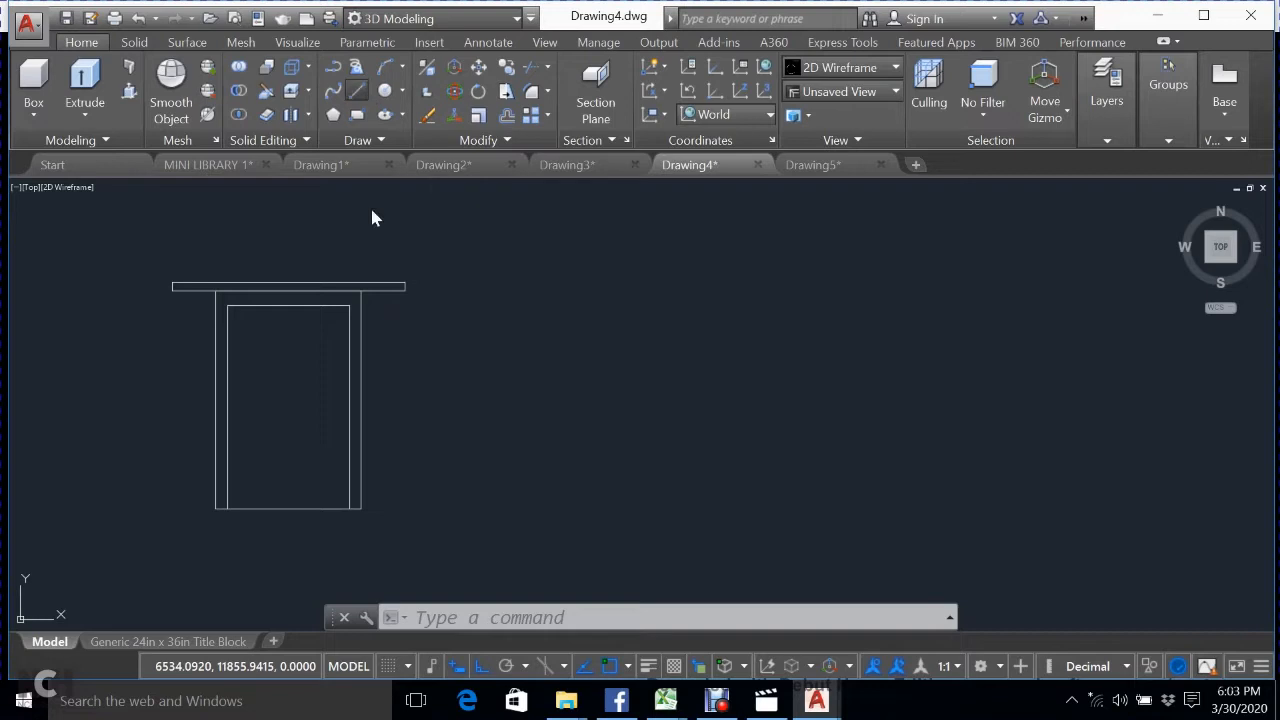
{"action": "left_click", "coordinate": [352, 313]}
{"action": "left_click", "coordinate": [362, 312]}
{"action": "key", "text": "Return"}
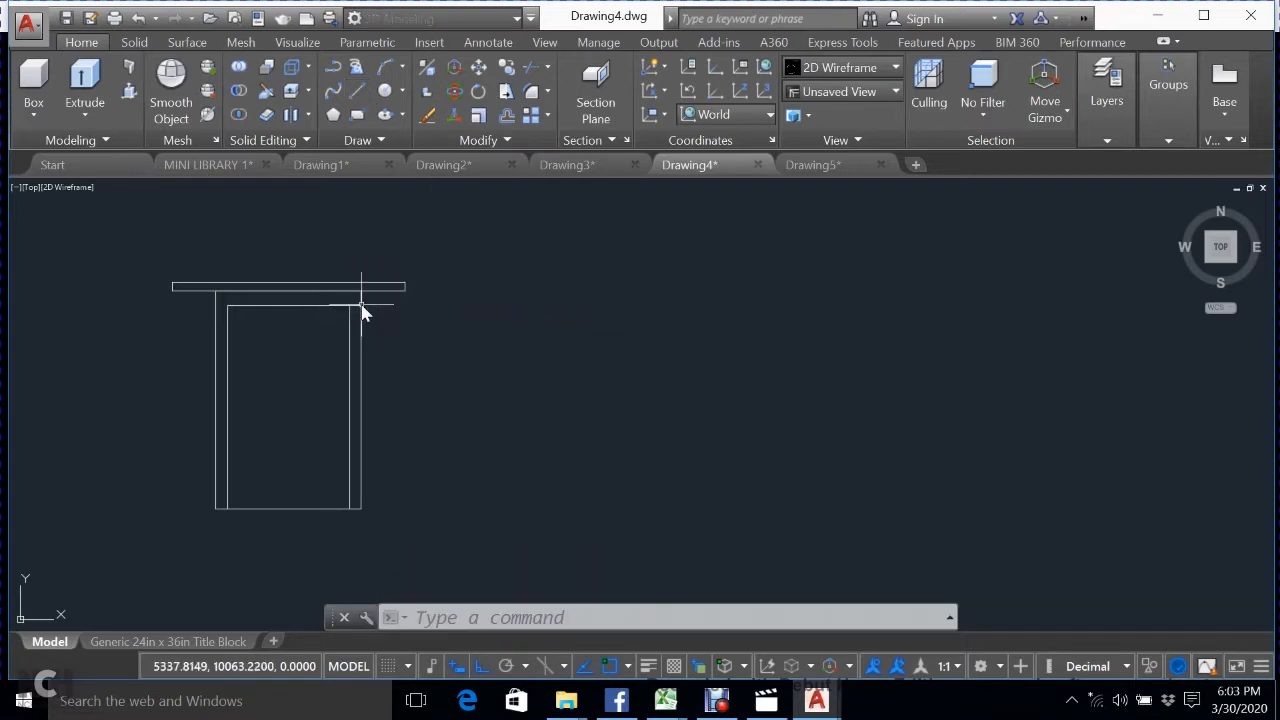
{"action": "key", "text": "Return"}
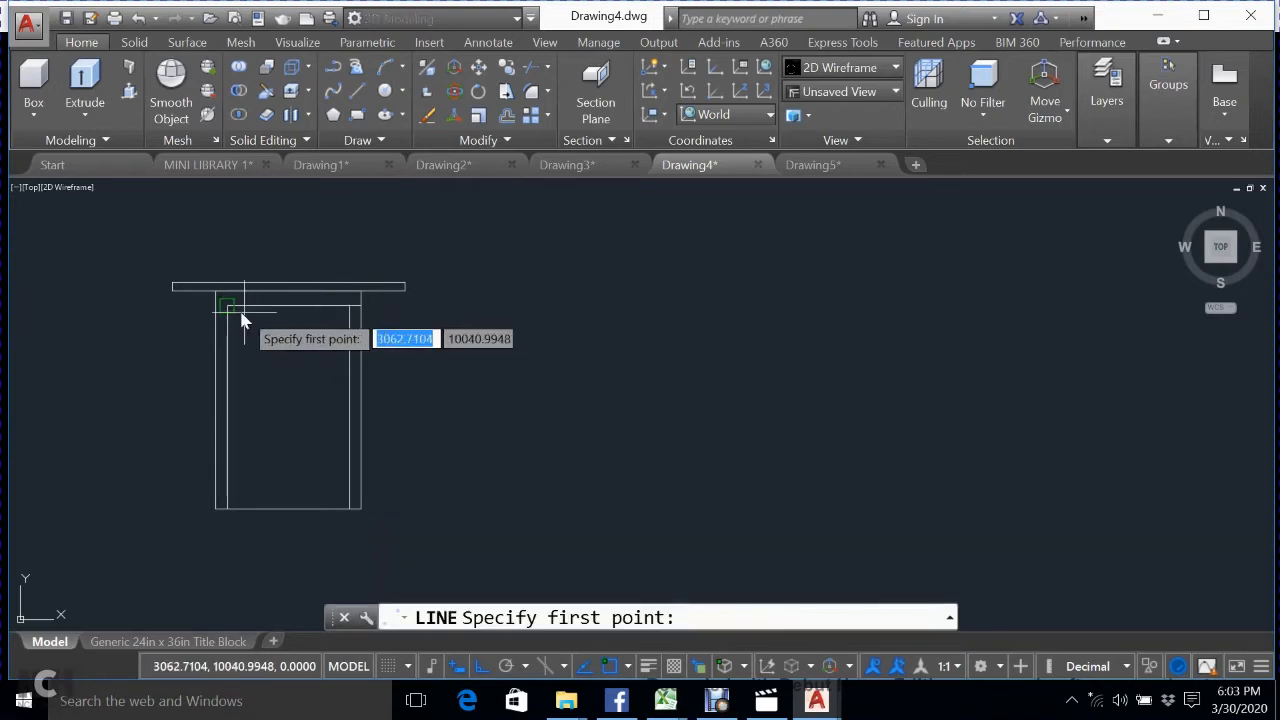
{"action": "left_click", "coordinate": [227, 318]}
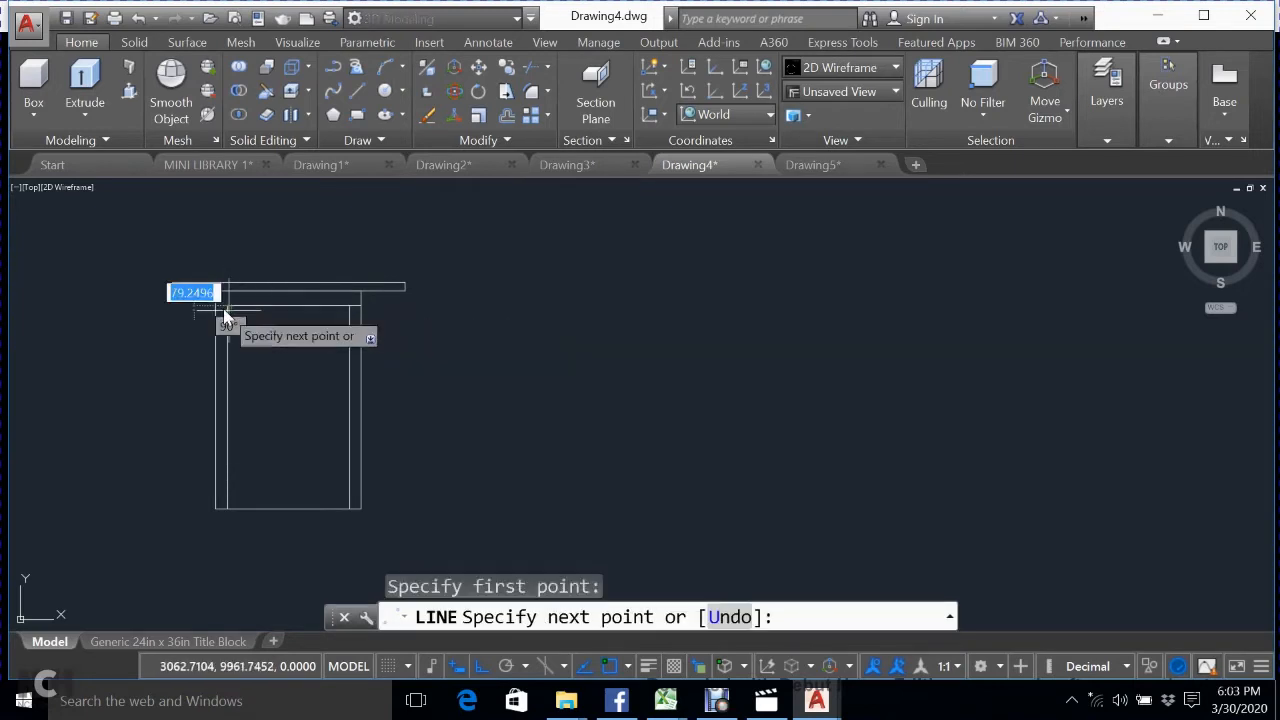
{"action": "left_click", "coordinate": [222, 314]}
{"action": "key", "text": "Escape"}
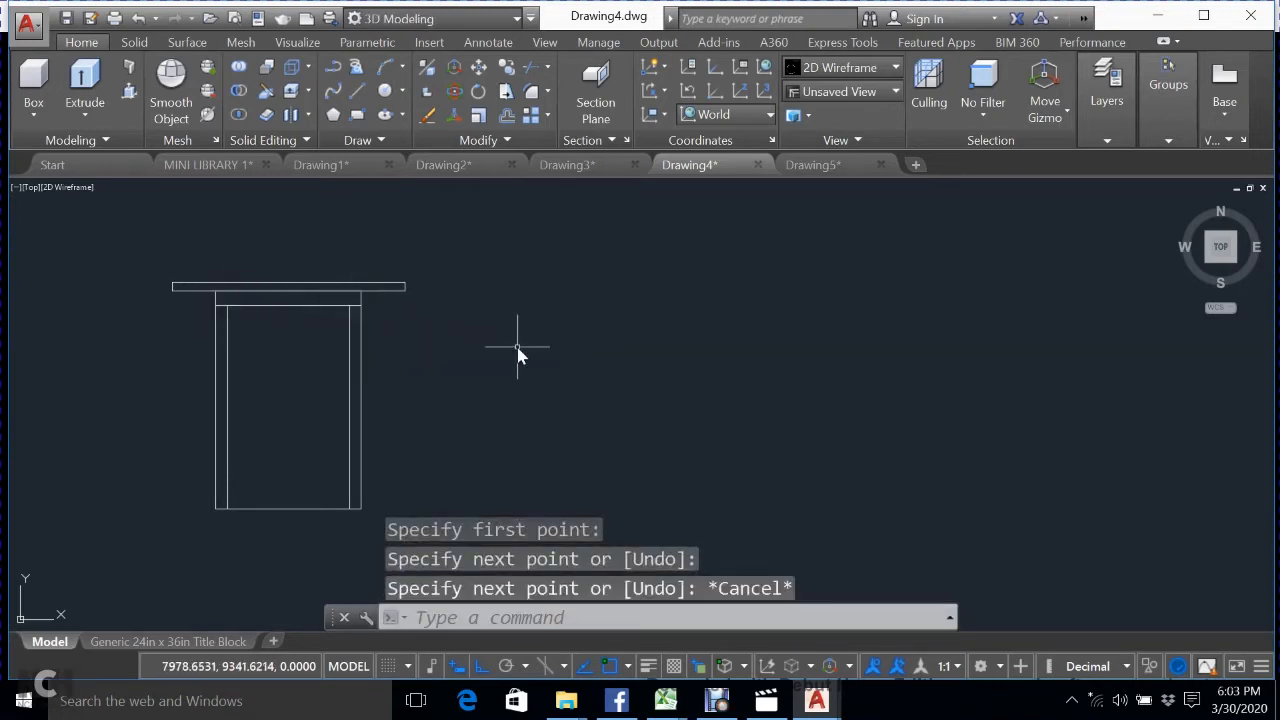
Trim away the frame's bottom edge between the two legs.
{"action": "type", "text": "TR"}
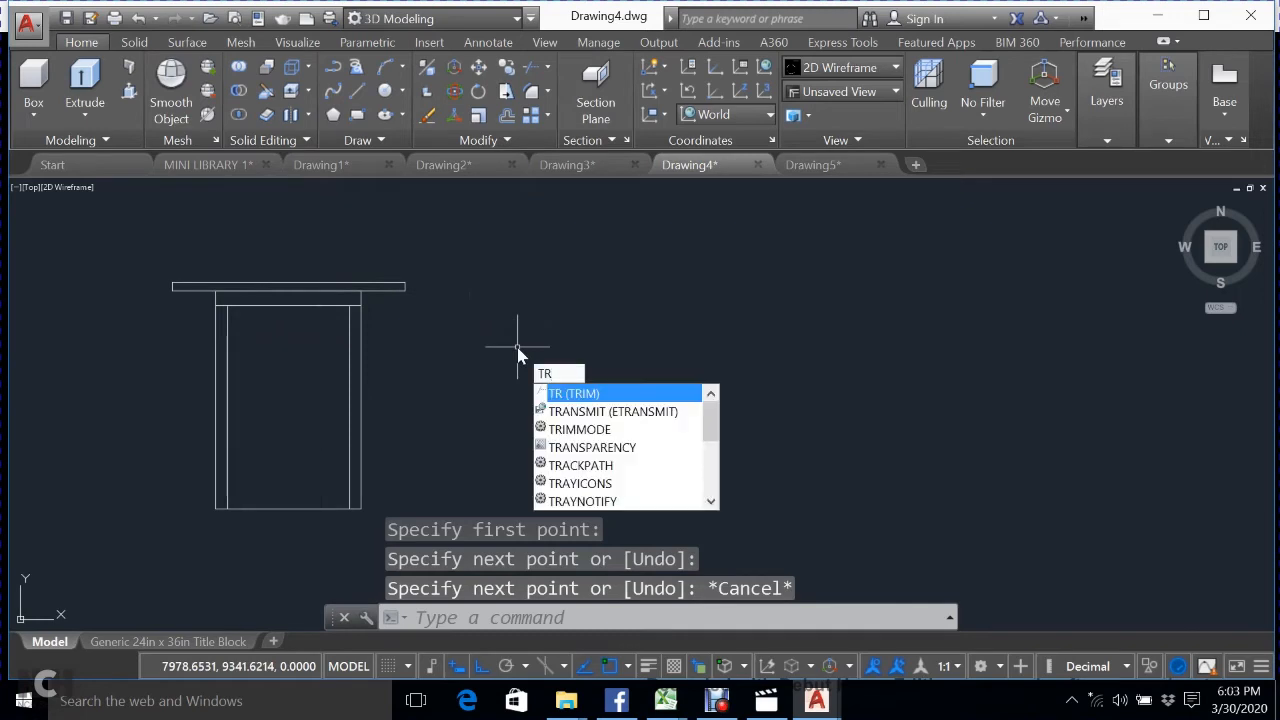
{"action": "key", "text": "Return"}
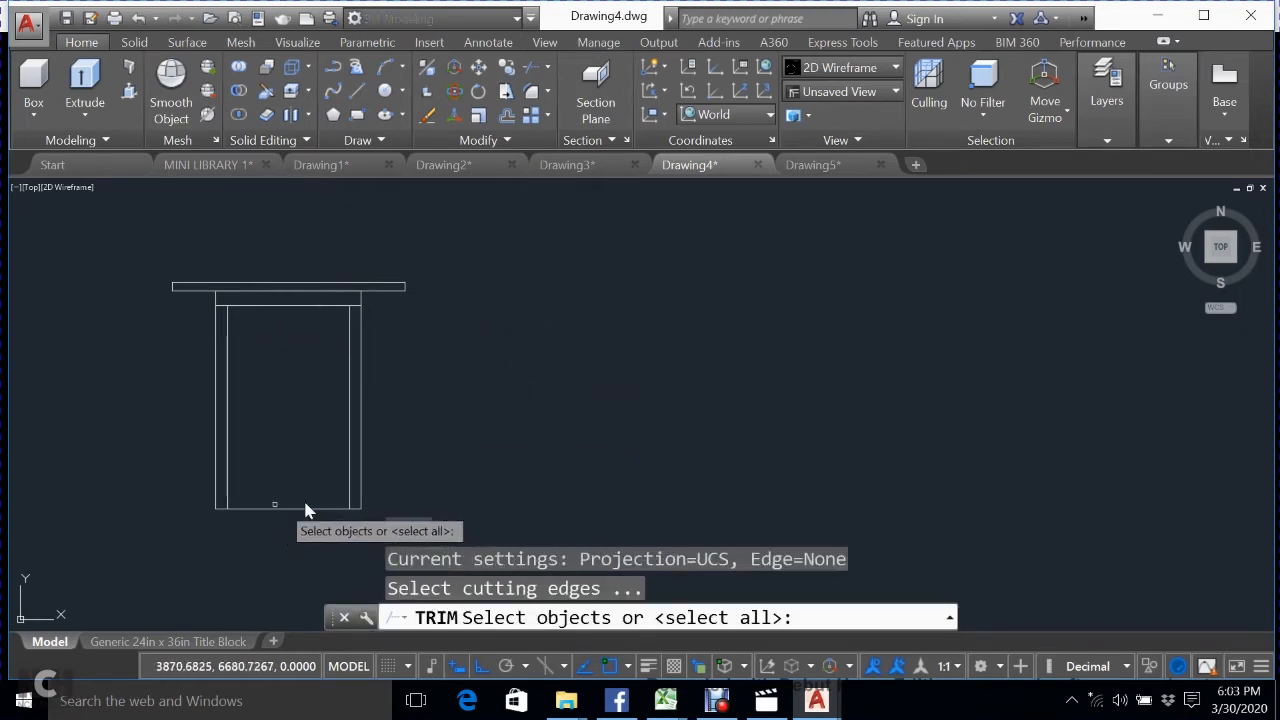
{"action": "key", "text": "Return"}
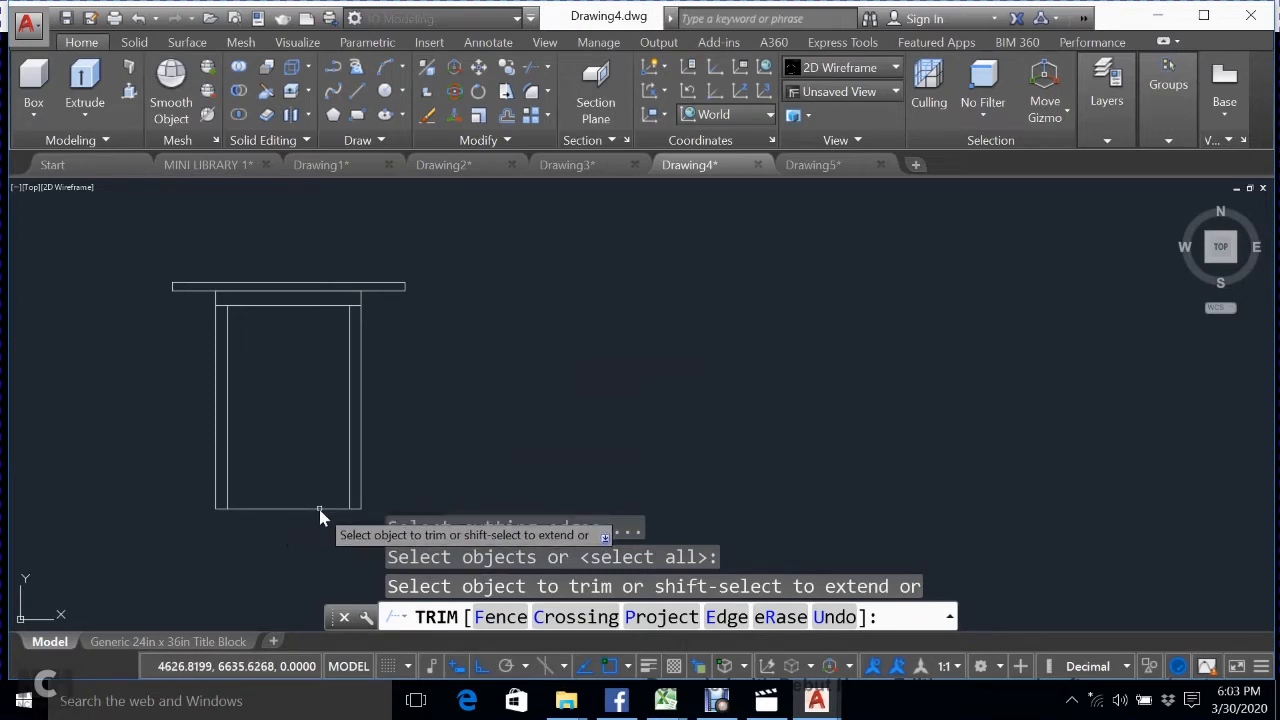
{"action": "left_click", "coordinate": [319, 508]}
{"action": "key", "text": "Escape"}
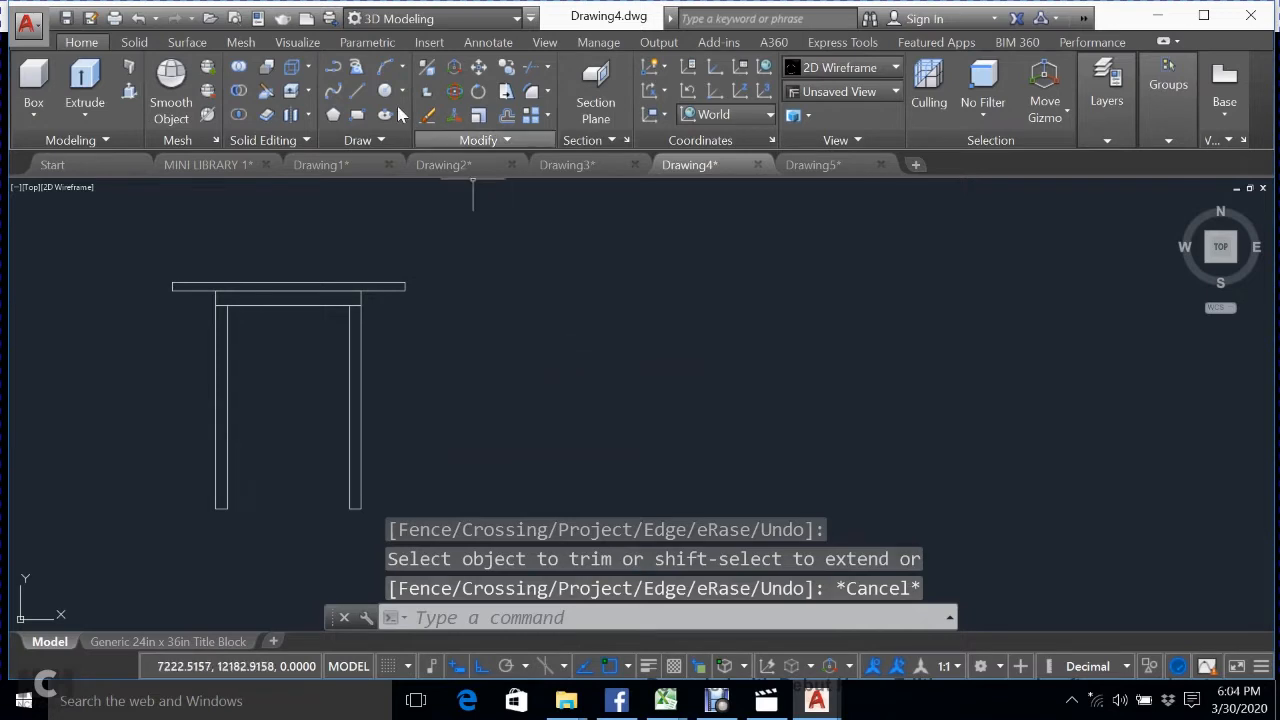
Draw a horizontal ground line about 7000 long to the right from the right leg's lower-right corner.
{"action": "type", "text": "l"}
{"action": "key", "text": "Return"}
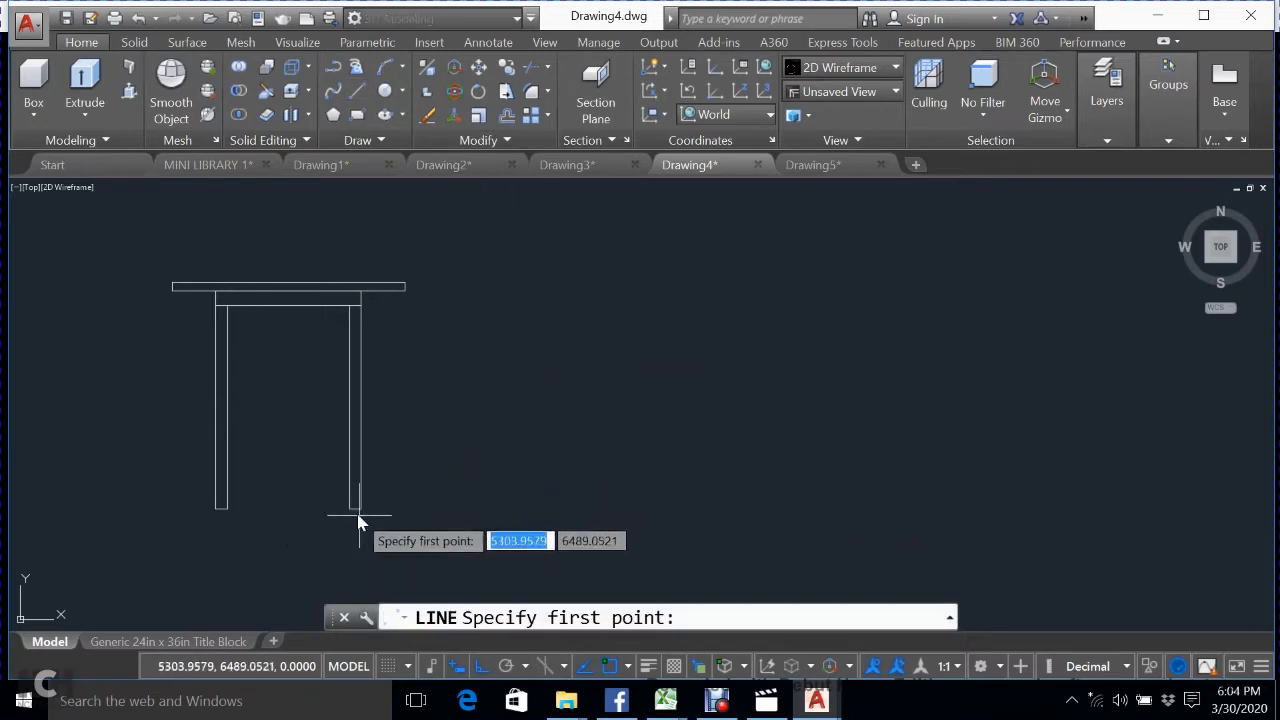
{"action": "left_click", "coordinate": [365, 517]}
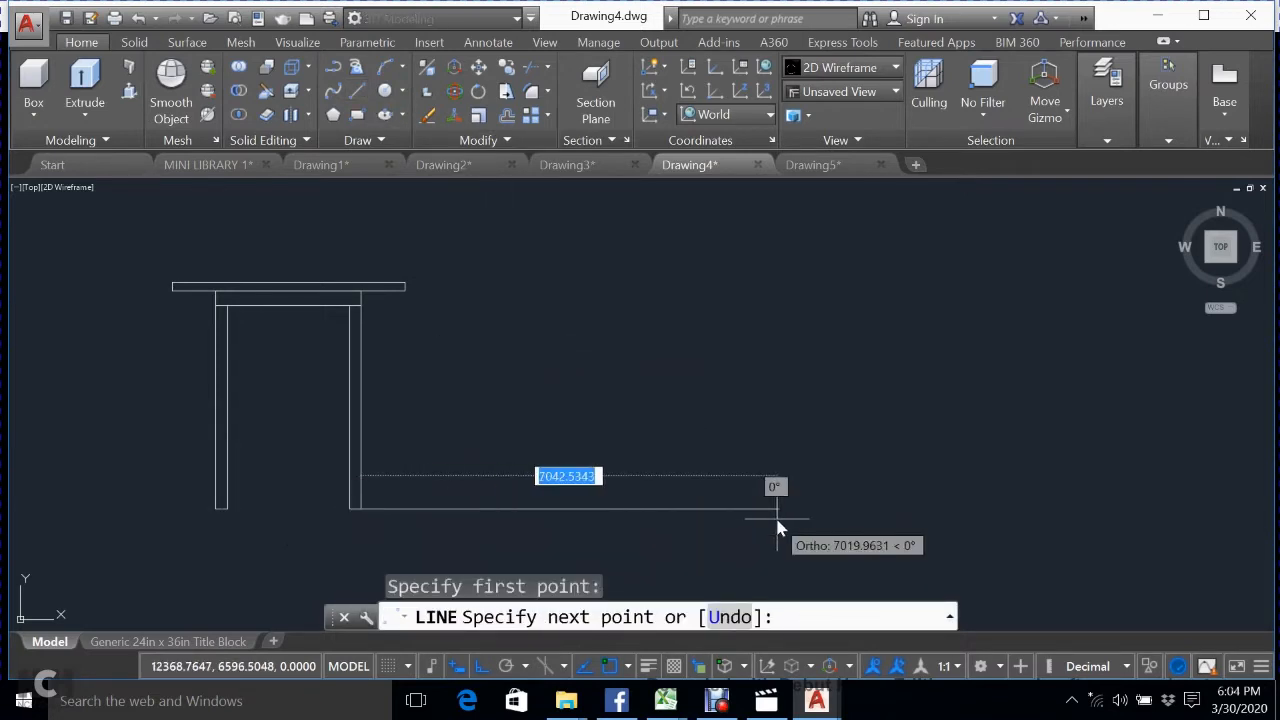
{"action": "key", "text": "Escape"}
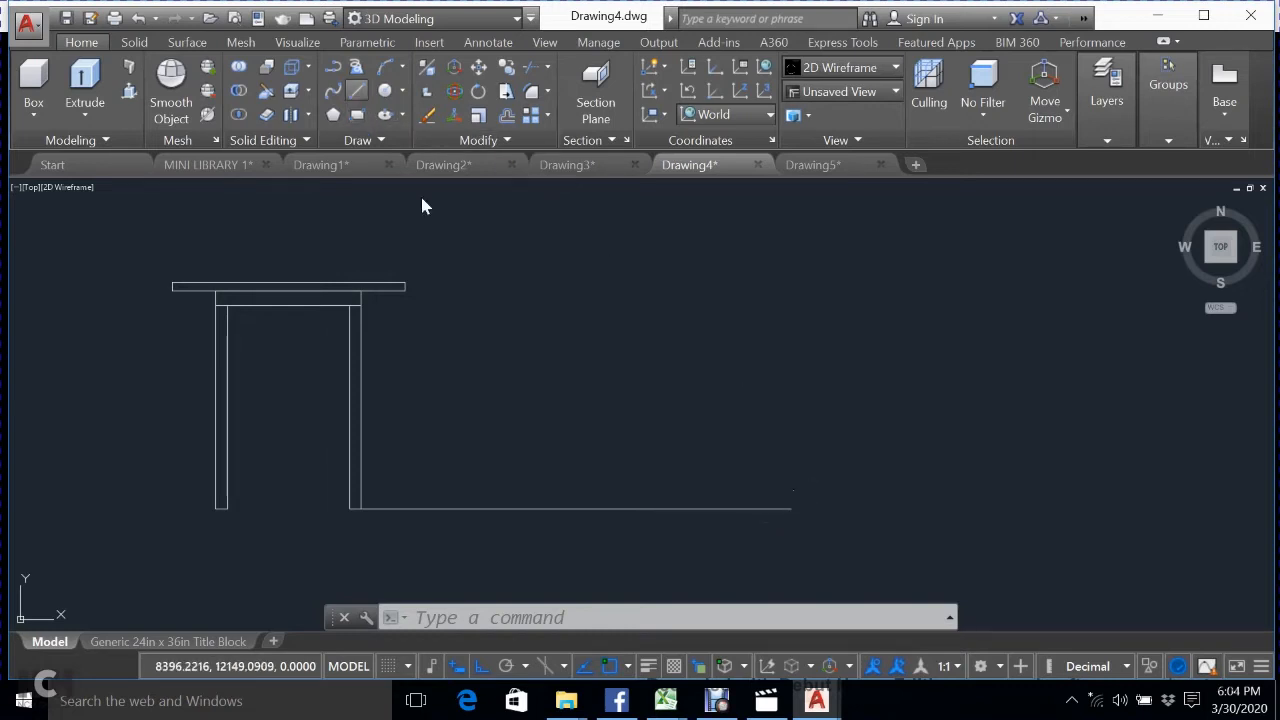
{"action": "left_click", "coordinate": [357, 91]}
{"action": "left_click", "coordinate": [357, 115]}
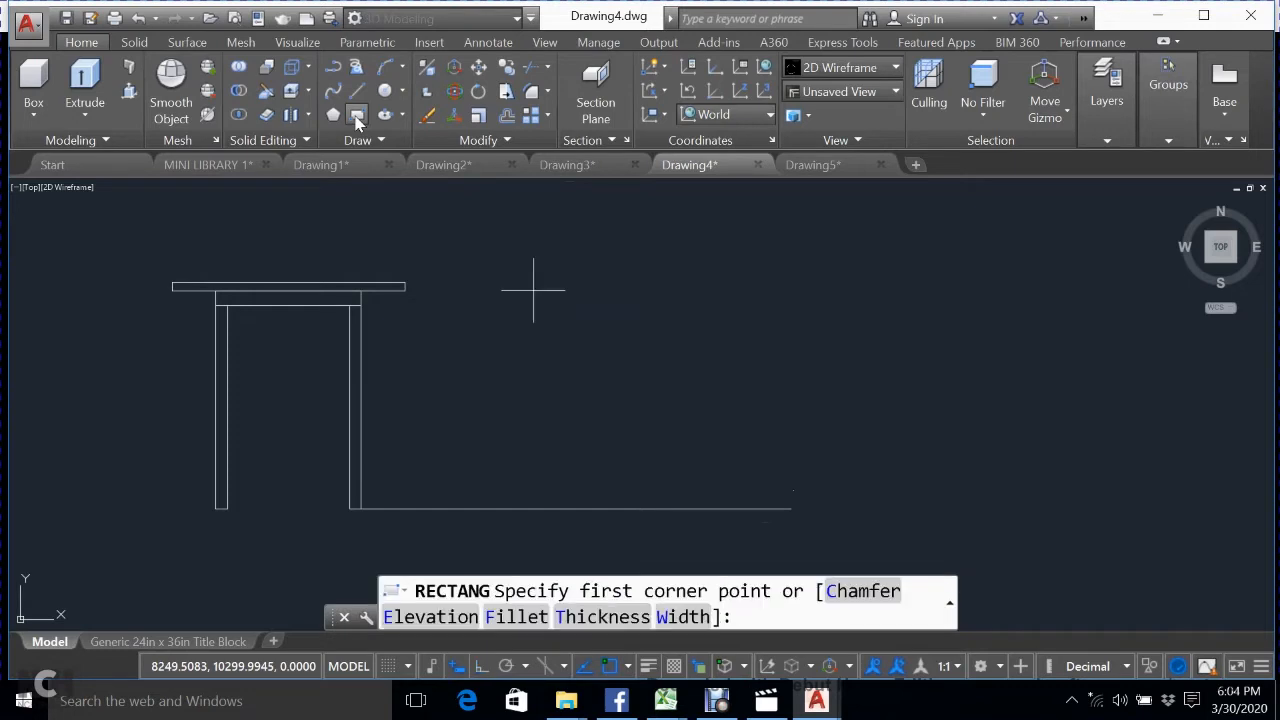
{"action": "key", "text": "Escape"}
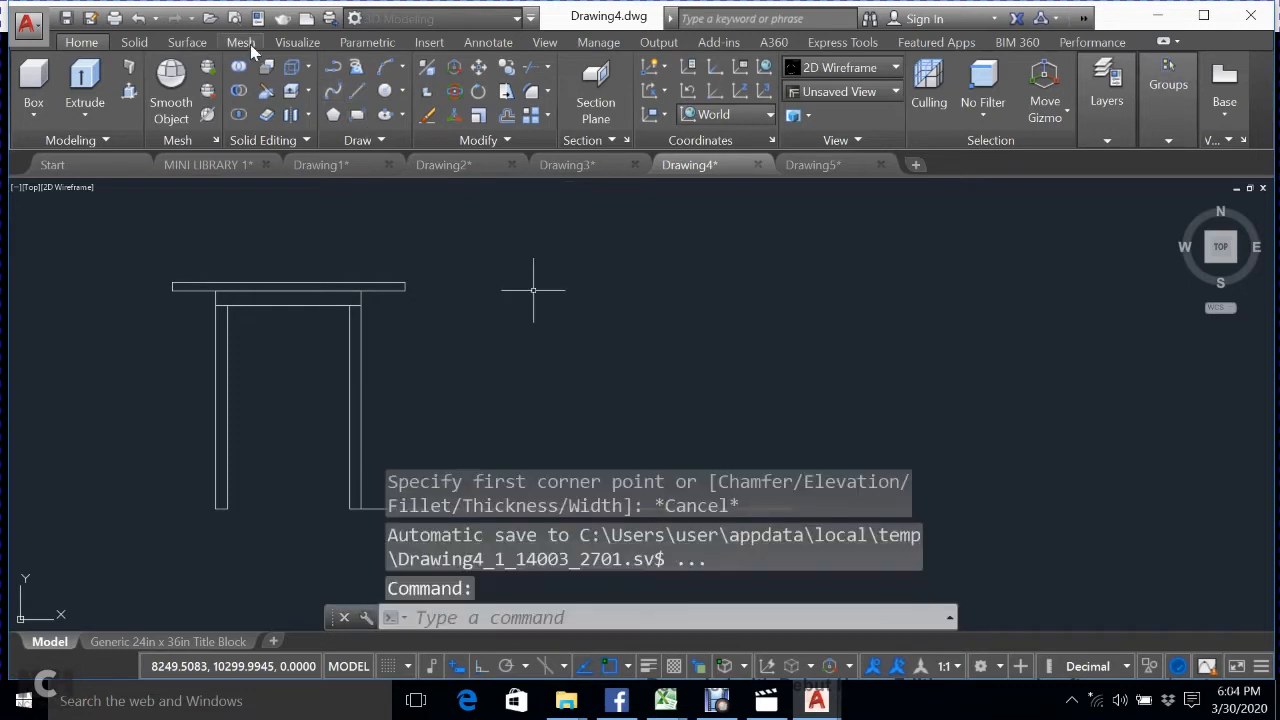
Draw lines from the ground line's midpoint: 1869.87 up, 1403.47 to the right, and straight down to the ground line.
{"action": "left_click", "coordinate": [357, 91]}
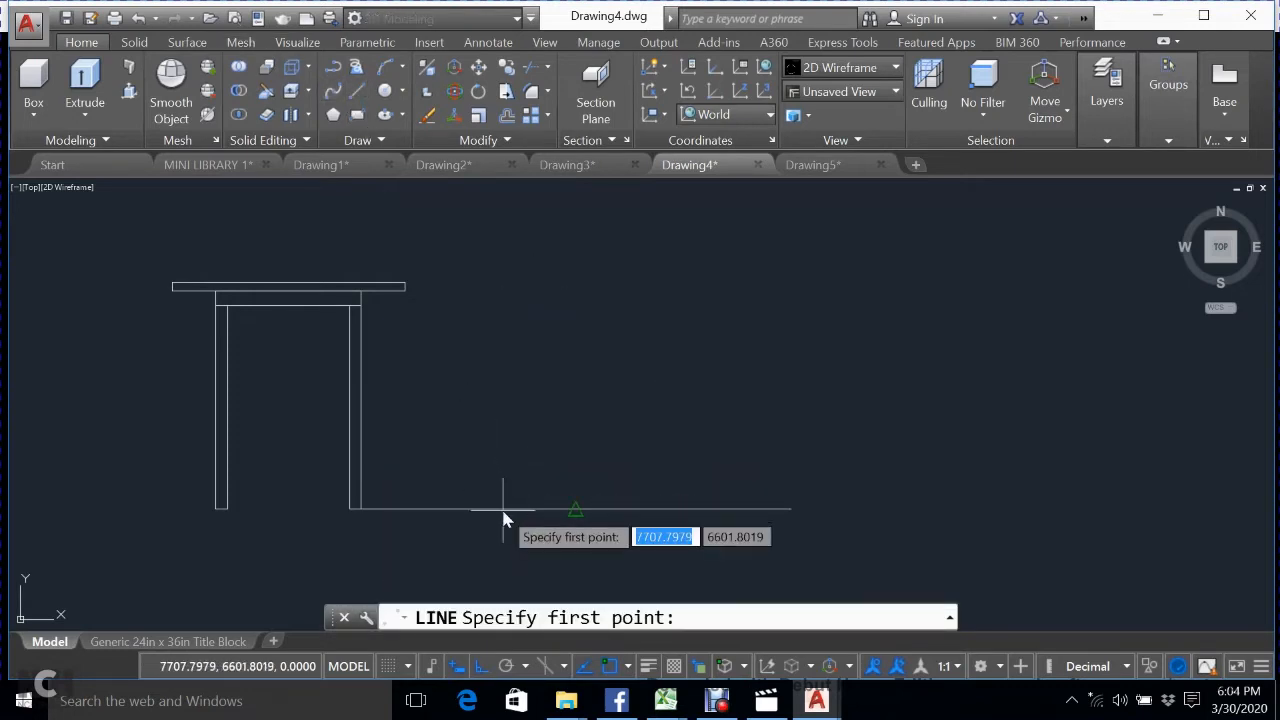
{"action": "left_click", "coordinate": [575, 508]}
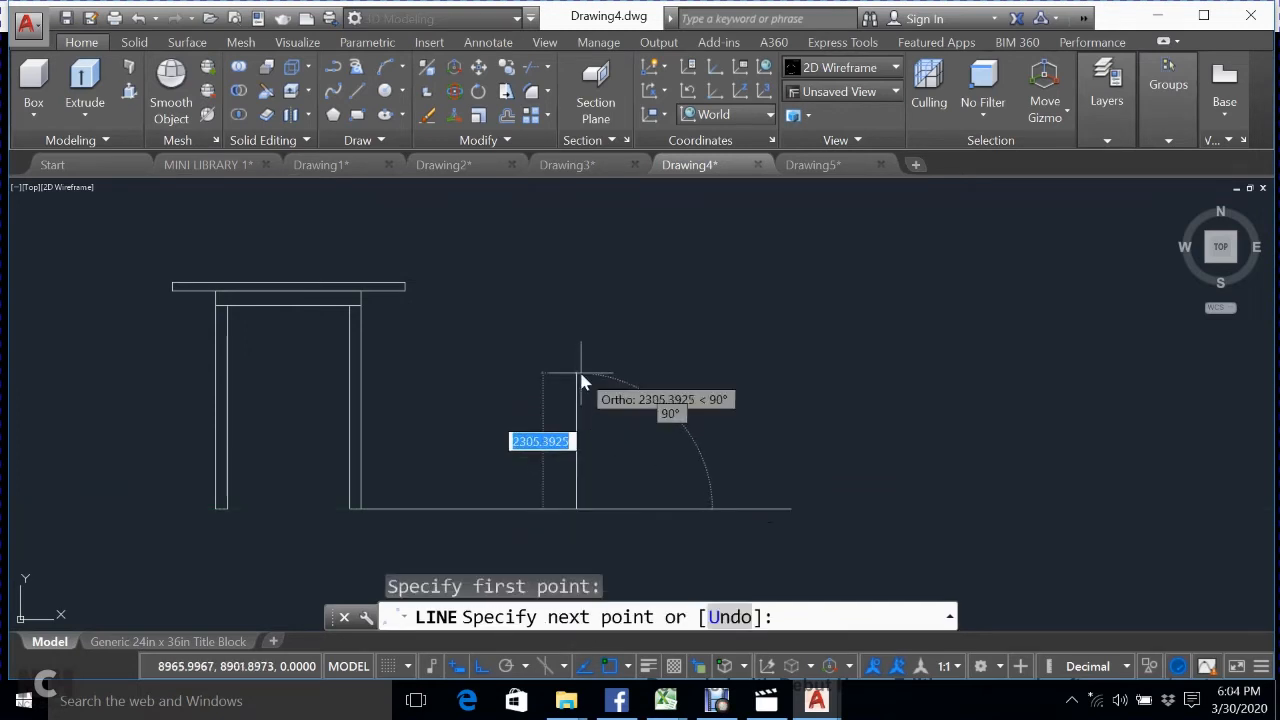
{"action": "type", "text": "18"}
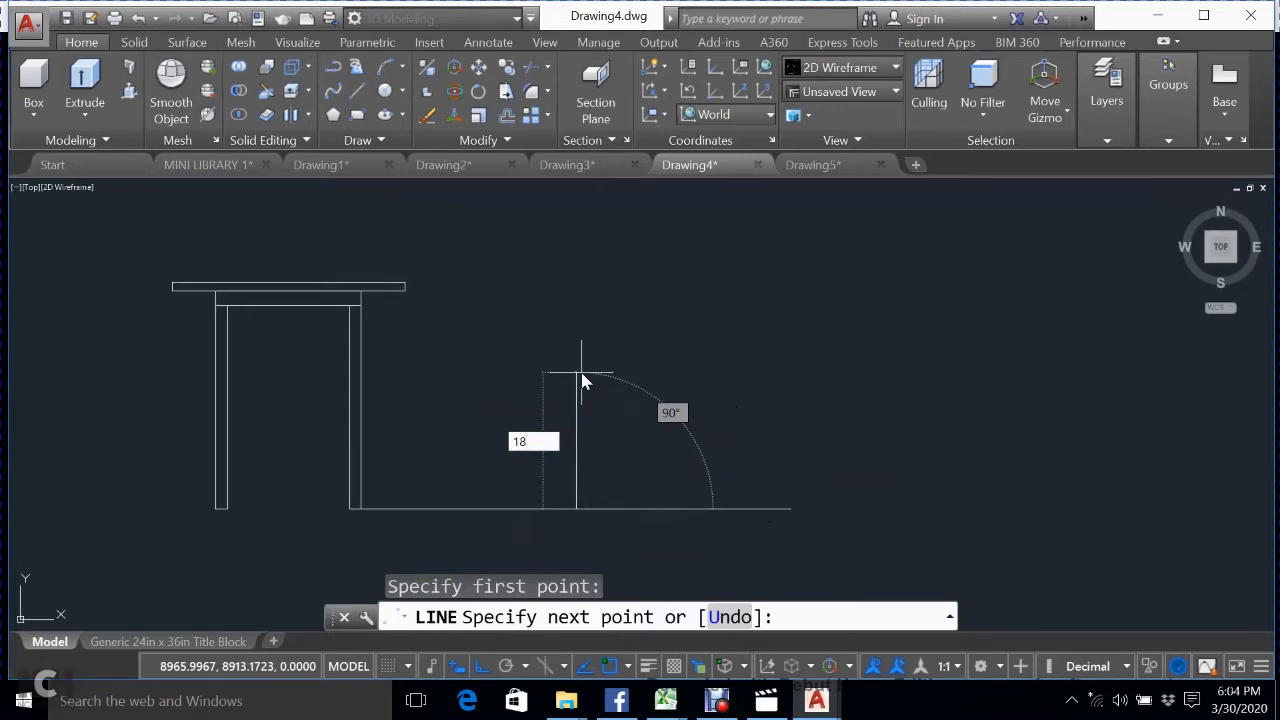
{"action": "type", "text": "69.87"}
{"action": "key", "text": "Return"}
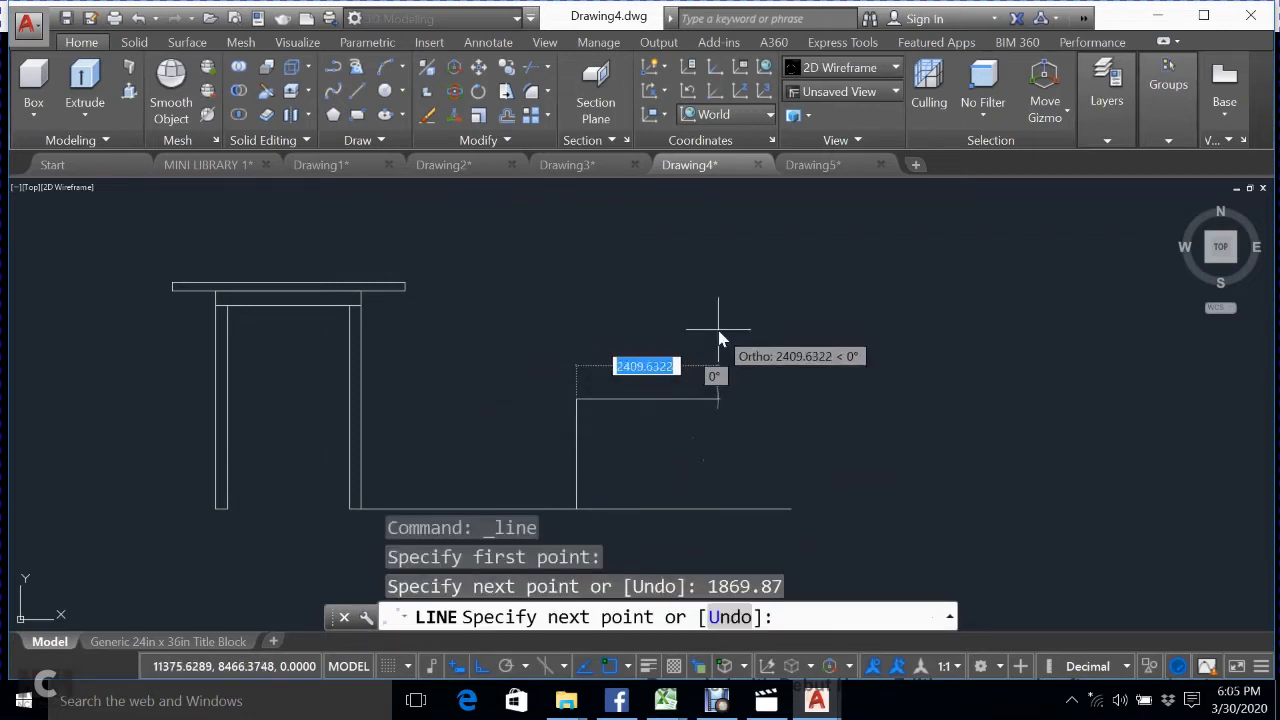
{"action": "type", "text": "1"}
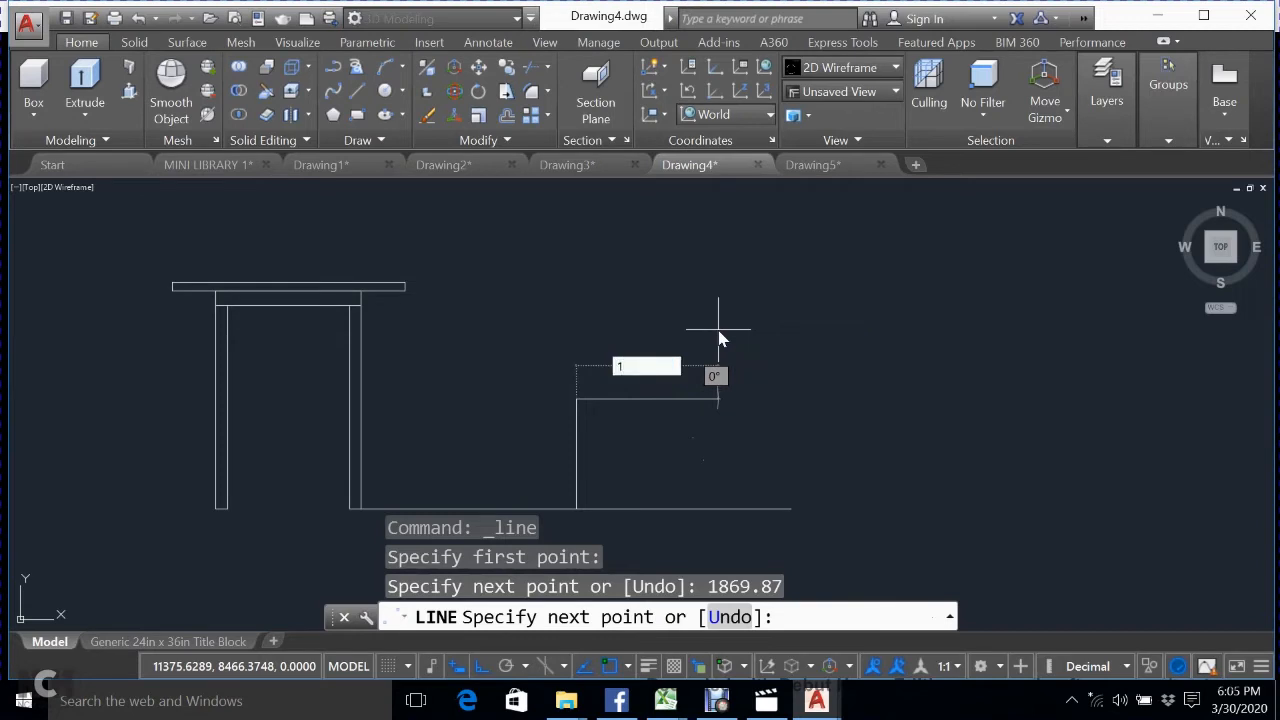
{"action": "type", "text": "403.47"}
{"action": "key", "text": "Return"}
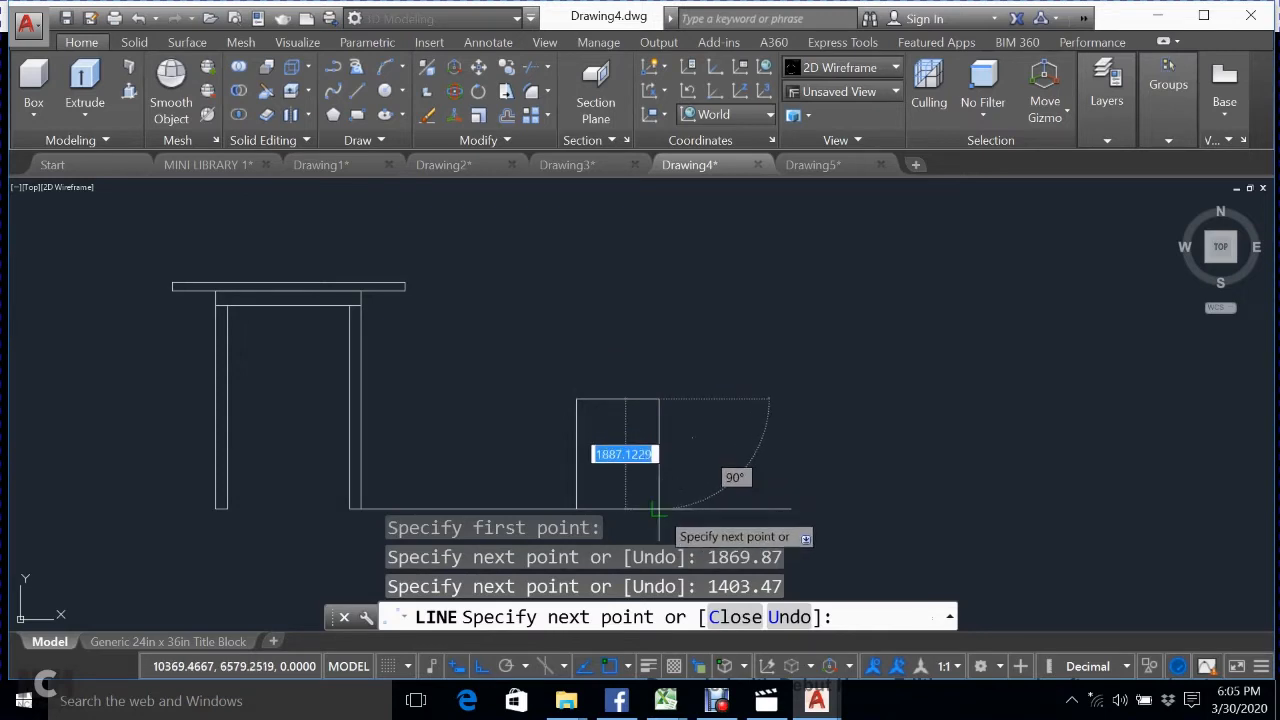
{"action": "left_click", "coordinate": [659, 508]}
{"action": "key", "text": "Escape"}
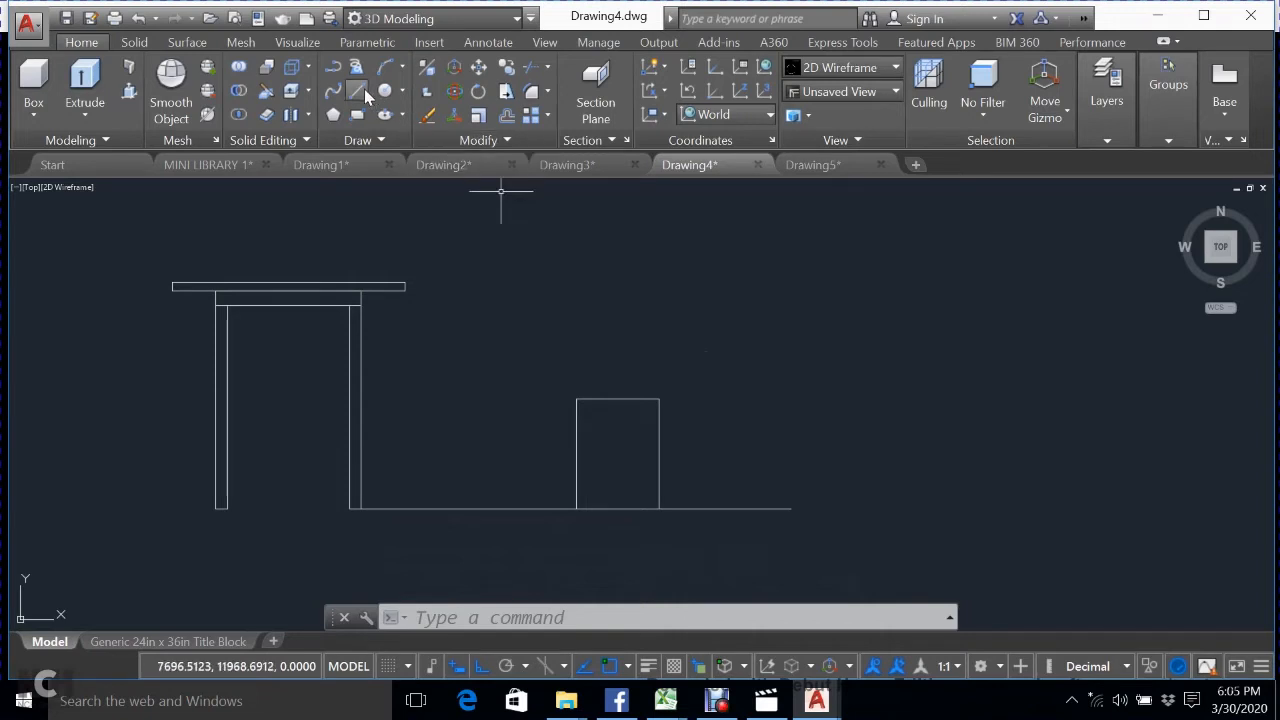
Draw a horizontal line 233.96 long to the left from the smaller outline's upper-left corner.
{"action": "type", "text": "l"}
{"action": "key", "text": "Return"}
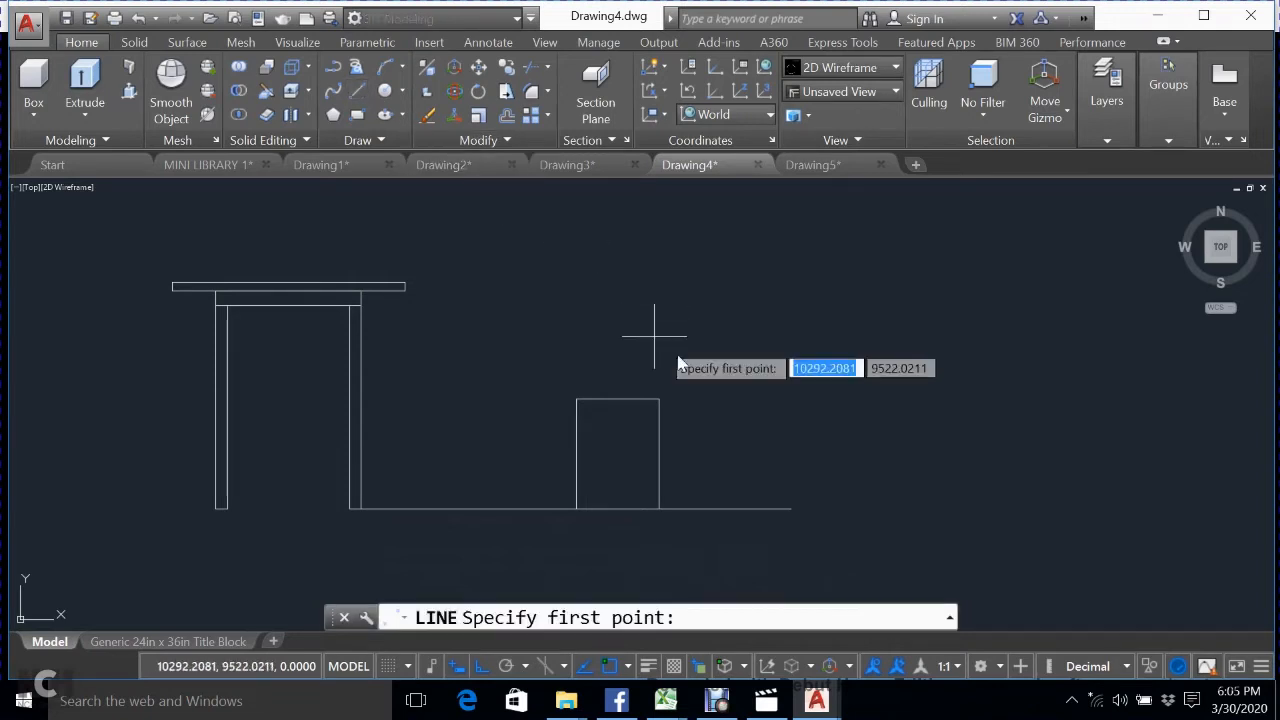
{"action": "left_click", "coordinate": [577, 400]}
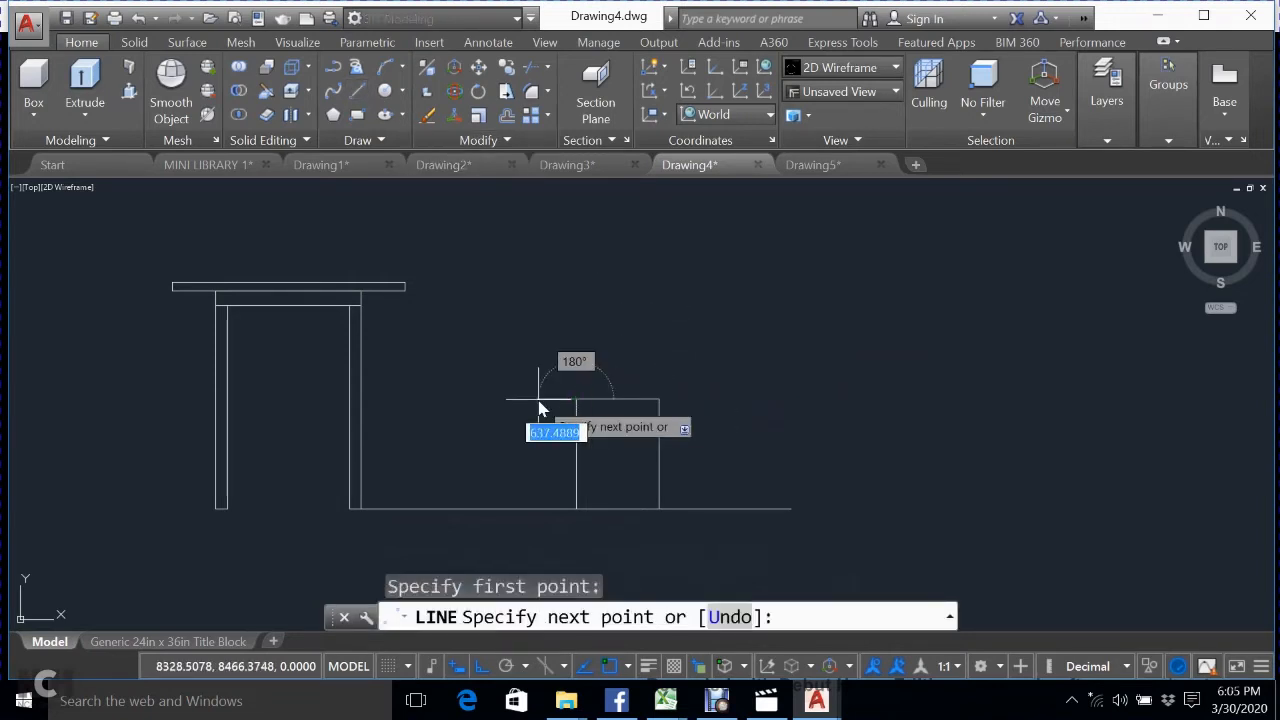
{"action": "type", "text": "233"}
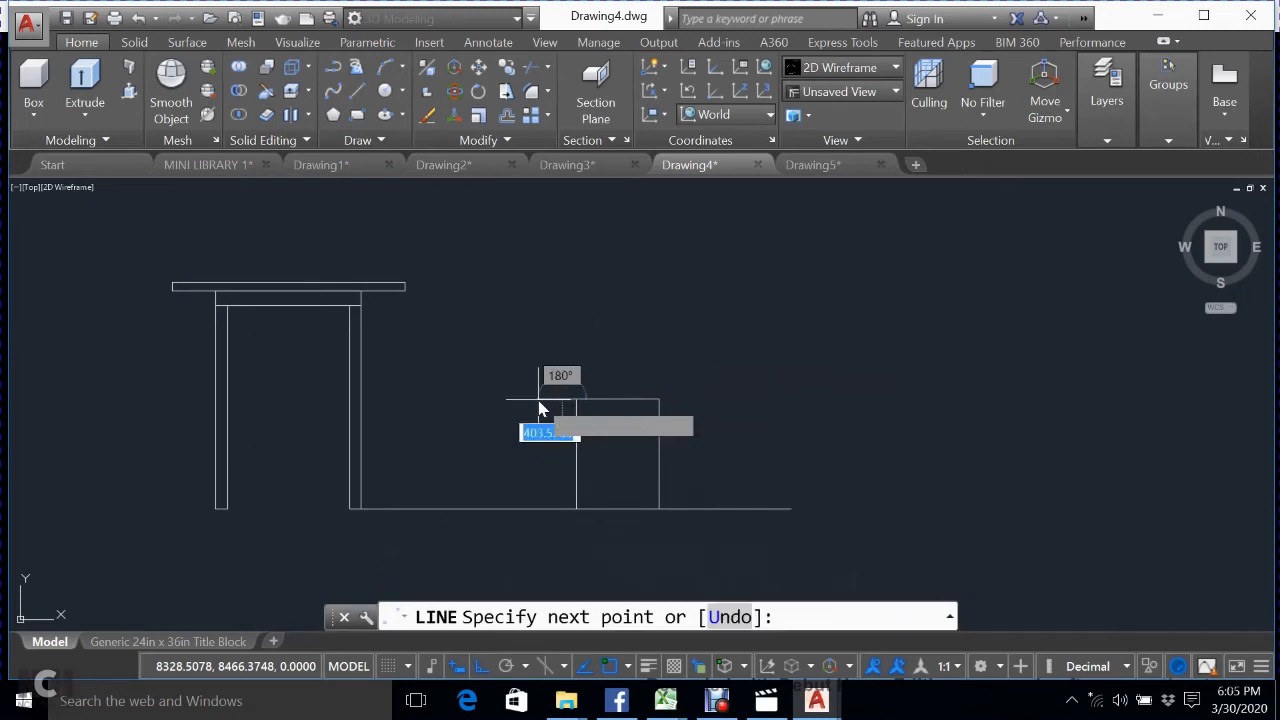
{"action": "key", "text": "Return"}
{"action": "key", "text": "Escape"}
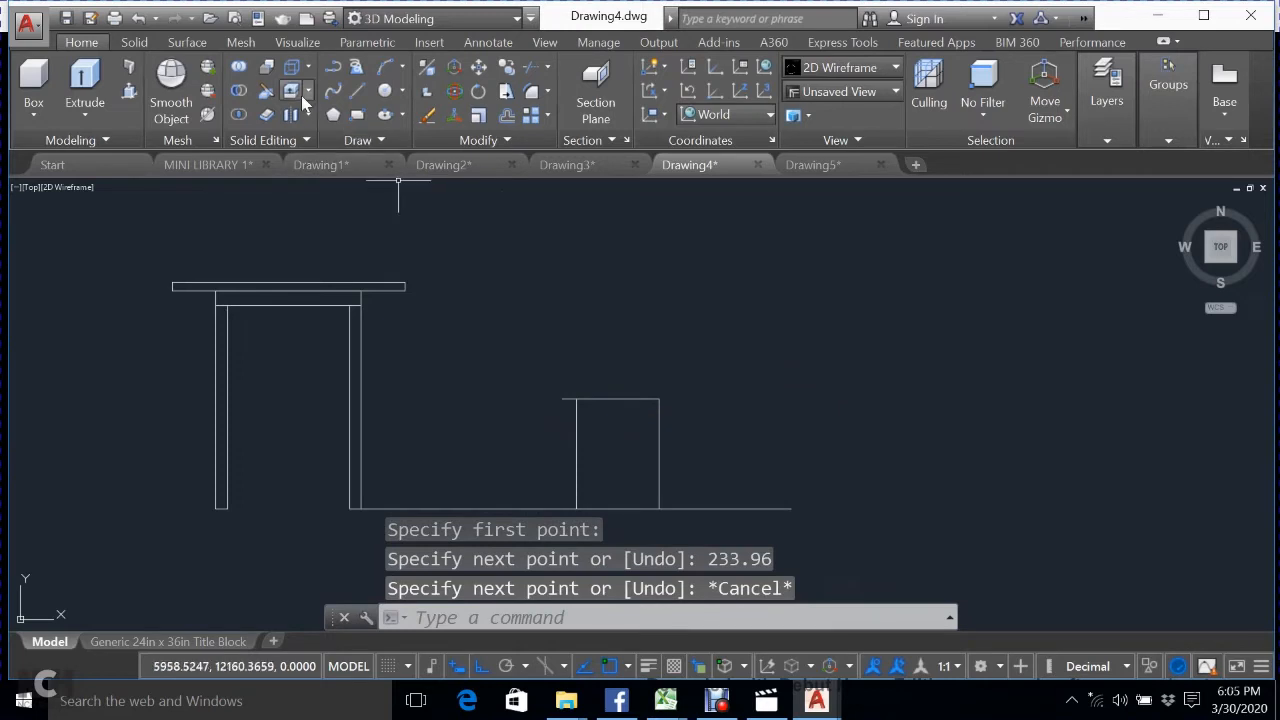
Draw the left leg's outer side: 194.81 left from the ground line's midpoint, then up to the short top line's left end.
{"action": "left_click", "coordinate": [357, 95]}
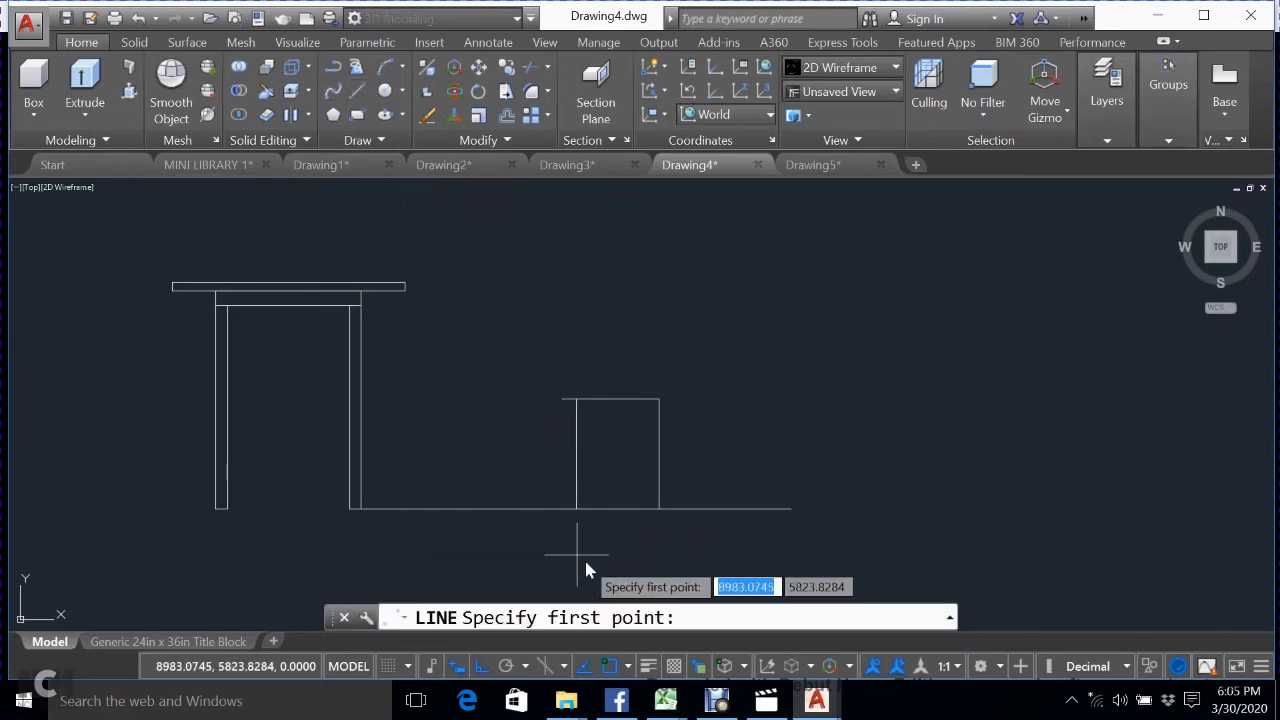
{"action": "left_click", "coordinate": [580, 518]}
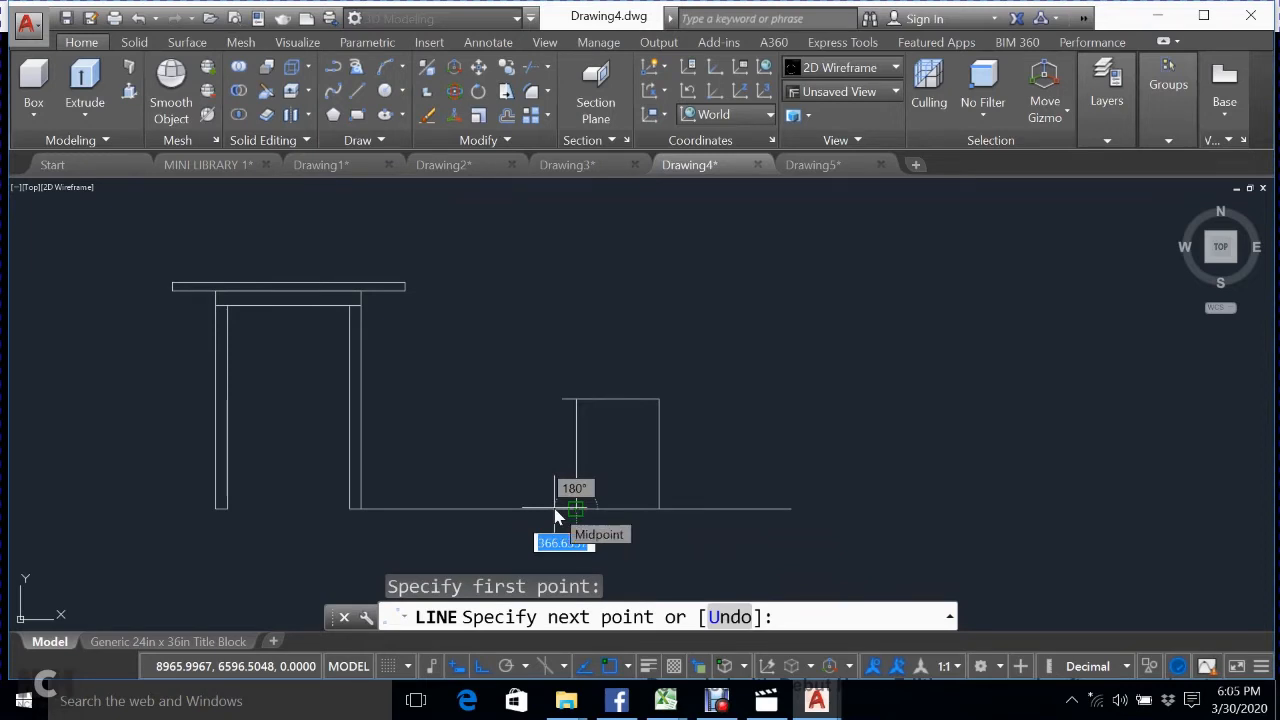
{"action": "type", "text": "1"}
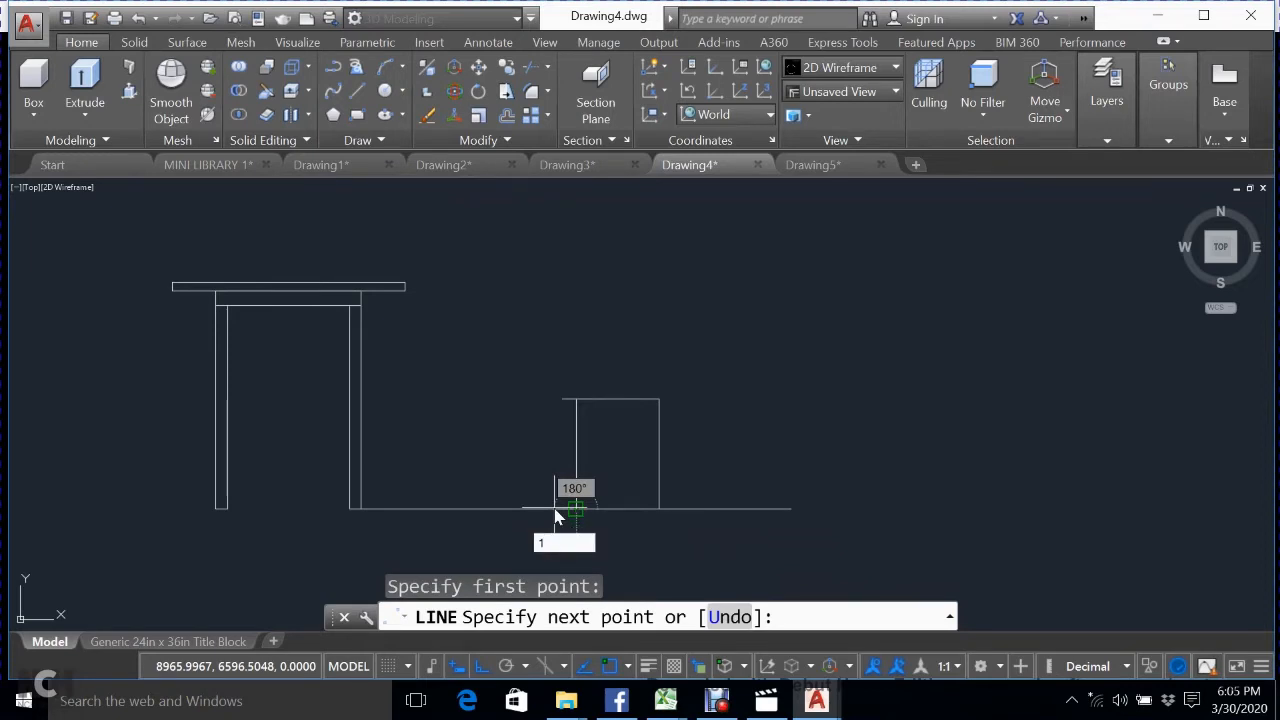
{"action": "type", "text": "94."}
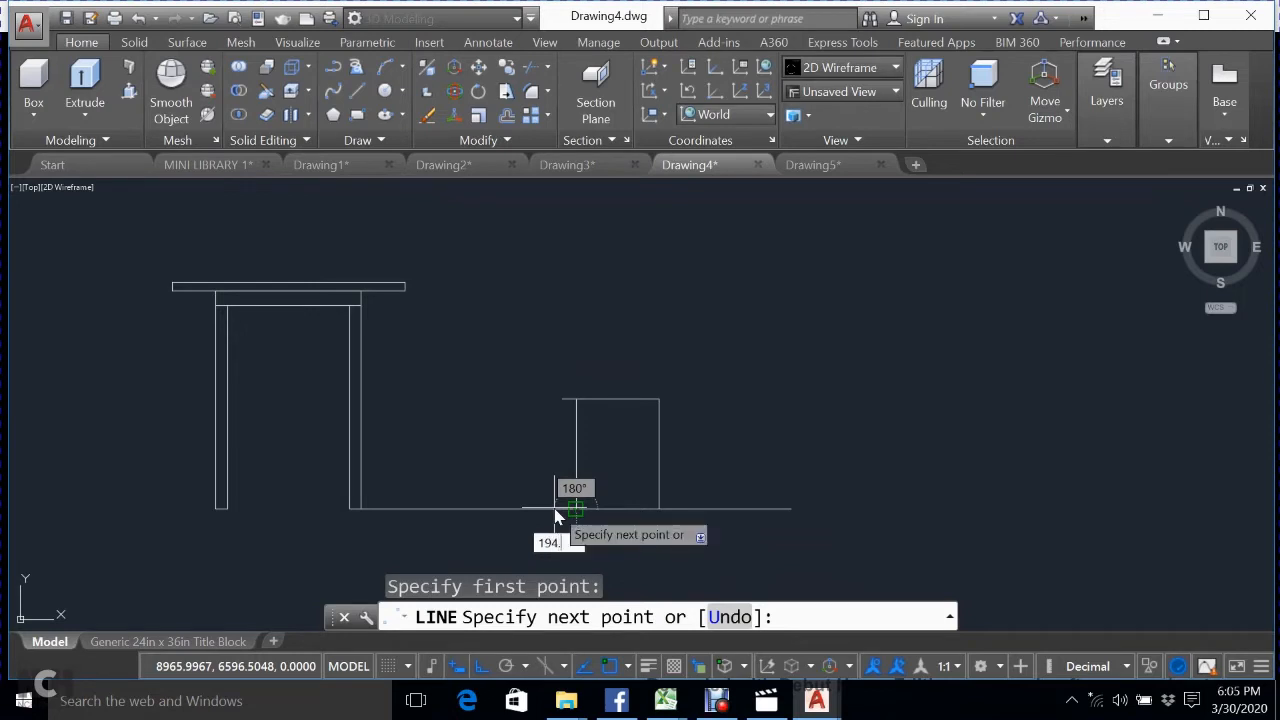
{"action": "type", "text": "81"}
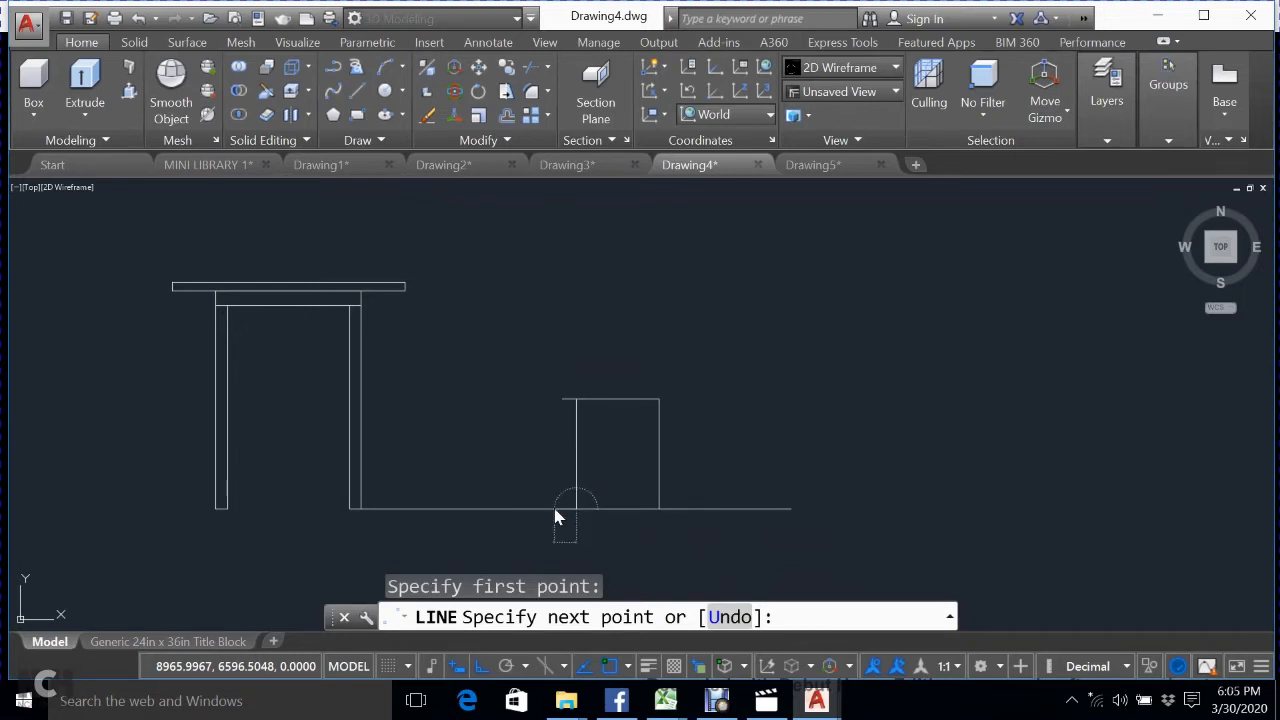
{"action": "key", "text": "Return"}
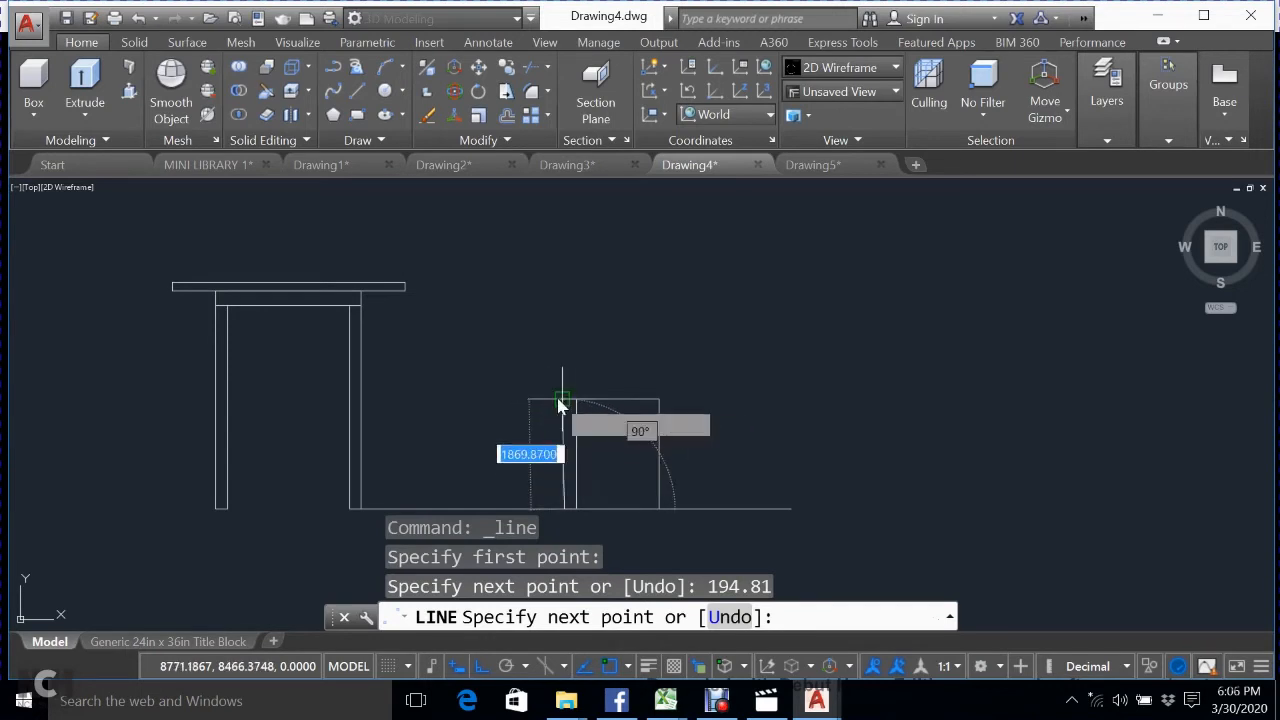
{"action": "left_click", "coordinate": [561, 400]}
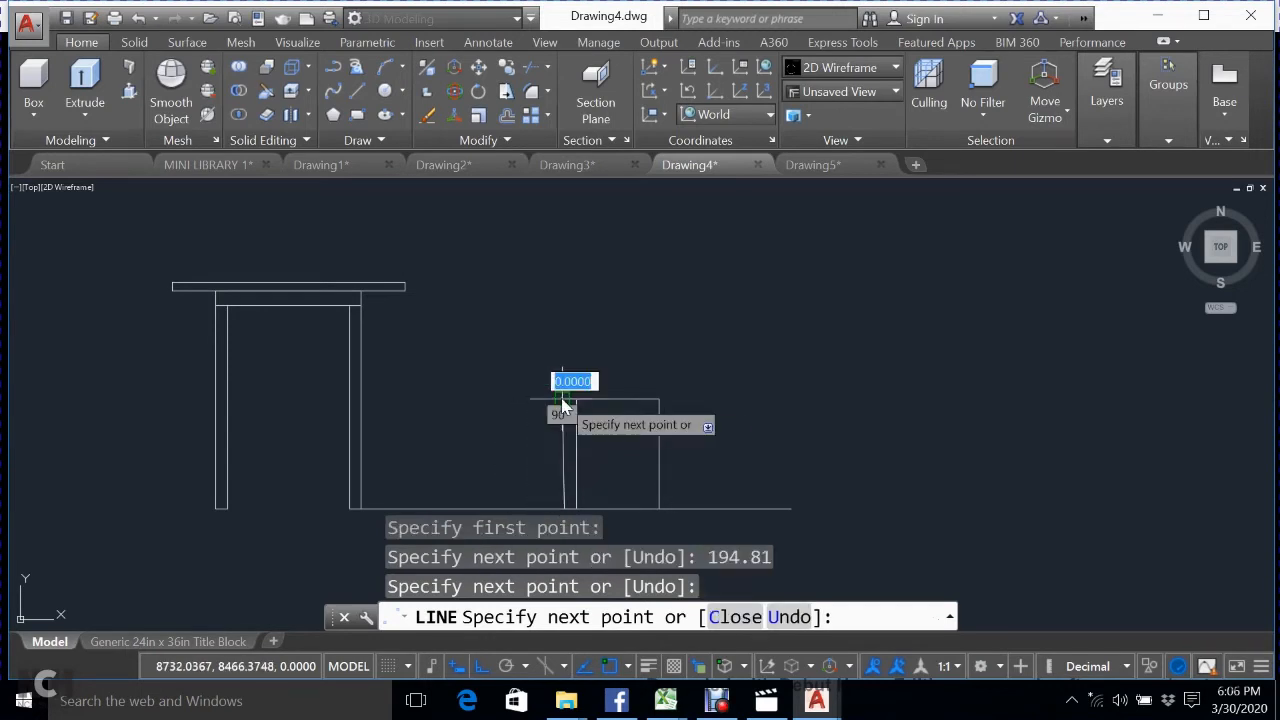
{"action": "key", "text": "Escape"}
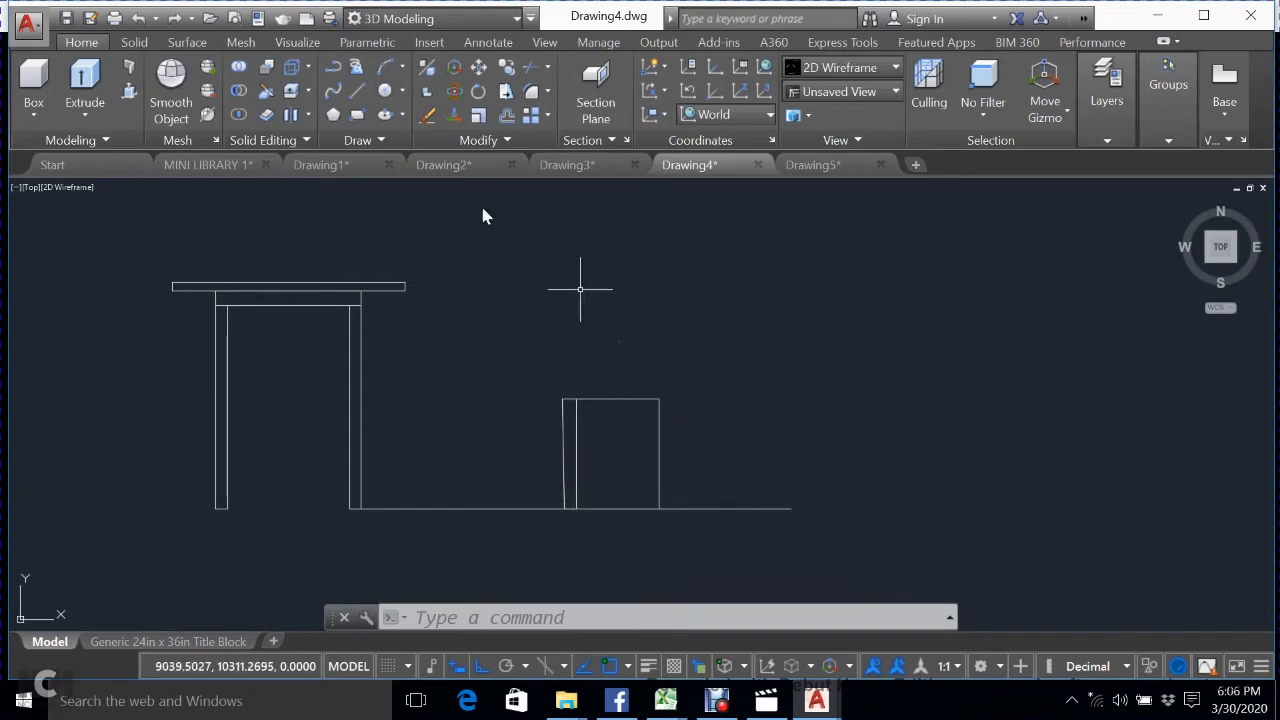
Draw a rectangle 1975.41 wide and 196.83 high on top of the smaller outline, starting from its upper-left corner.
{"action": "left_click", "coordinate": [358, 115]}
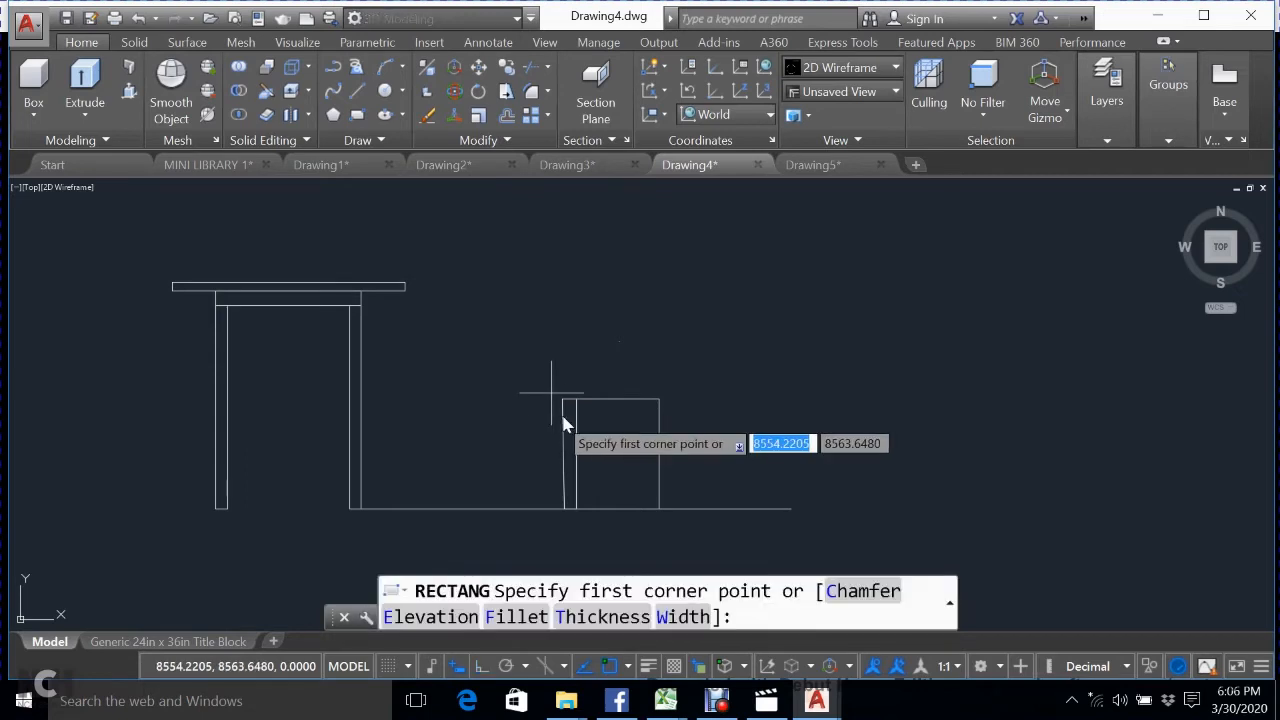
{"action": "left_click", "coordinate": [562, 399]}
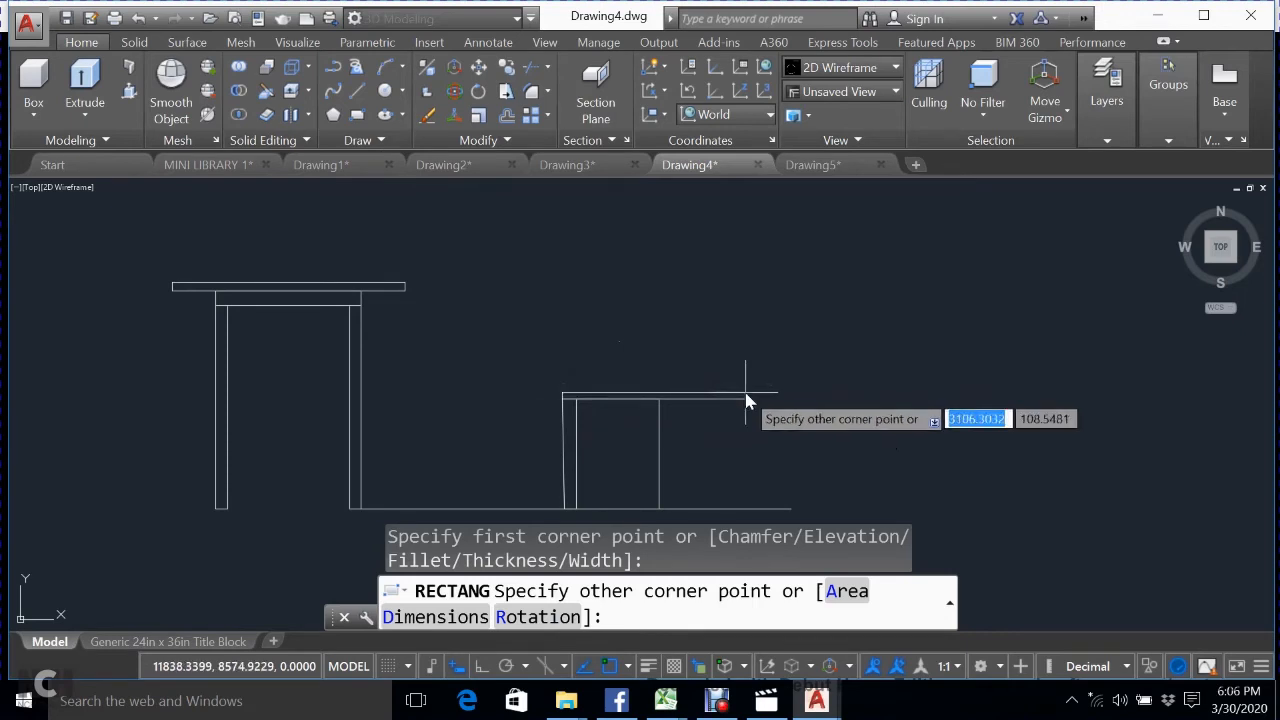
{"action": "type", "text": "1975."}
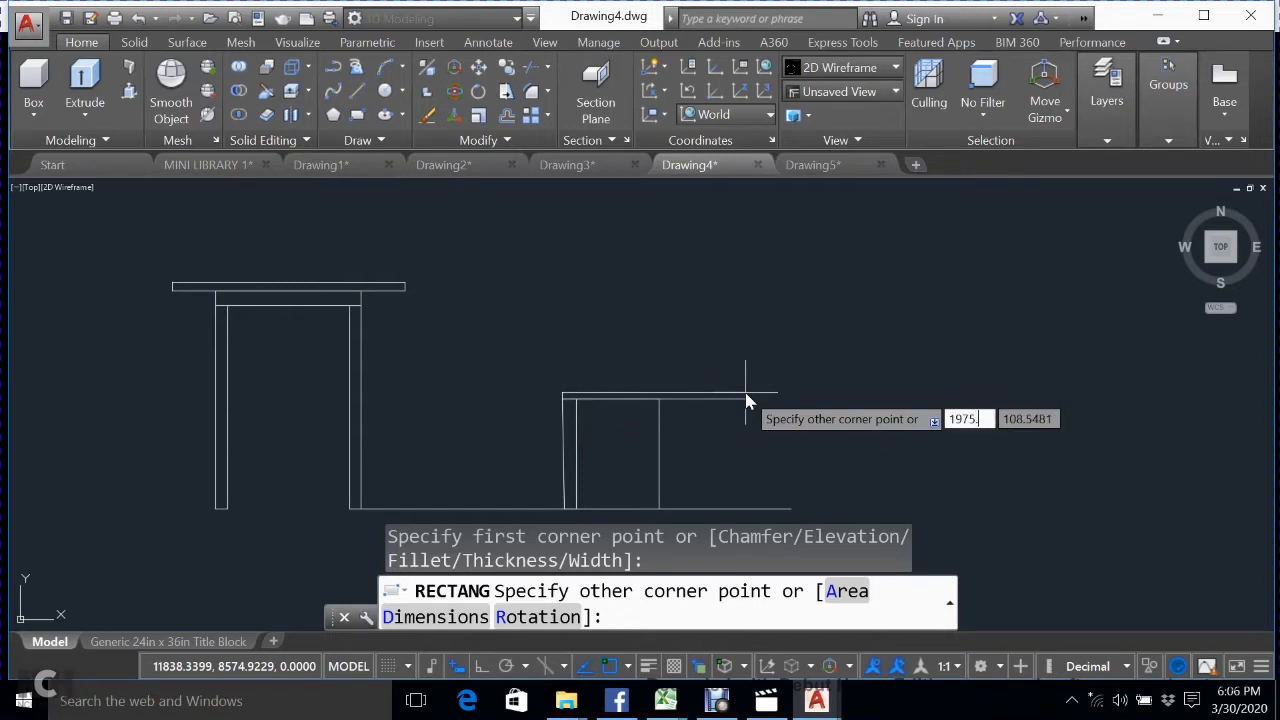
{"action": "type", "text": "41"}
{"action": "key", "text": "Tab"}
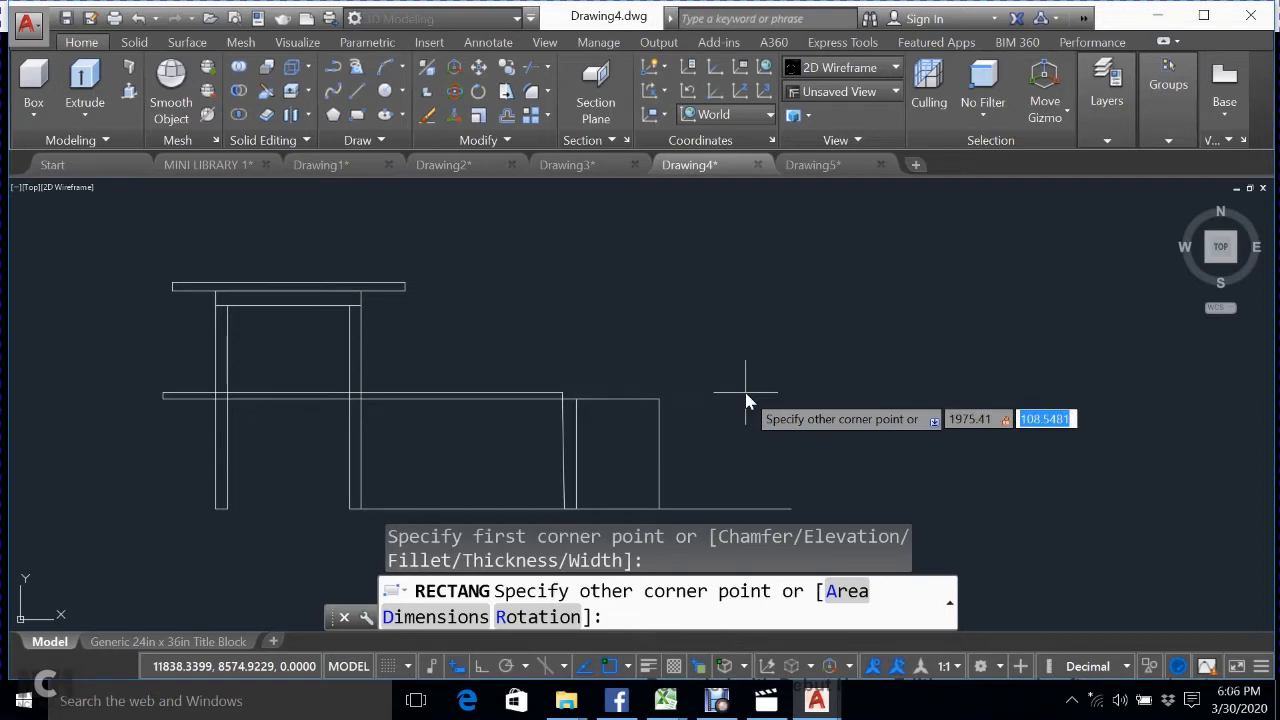
{"action": "type", "text": "196.83"}
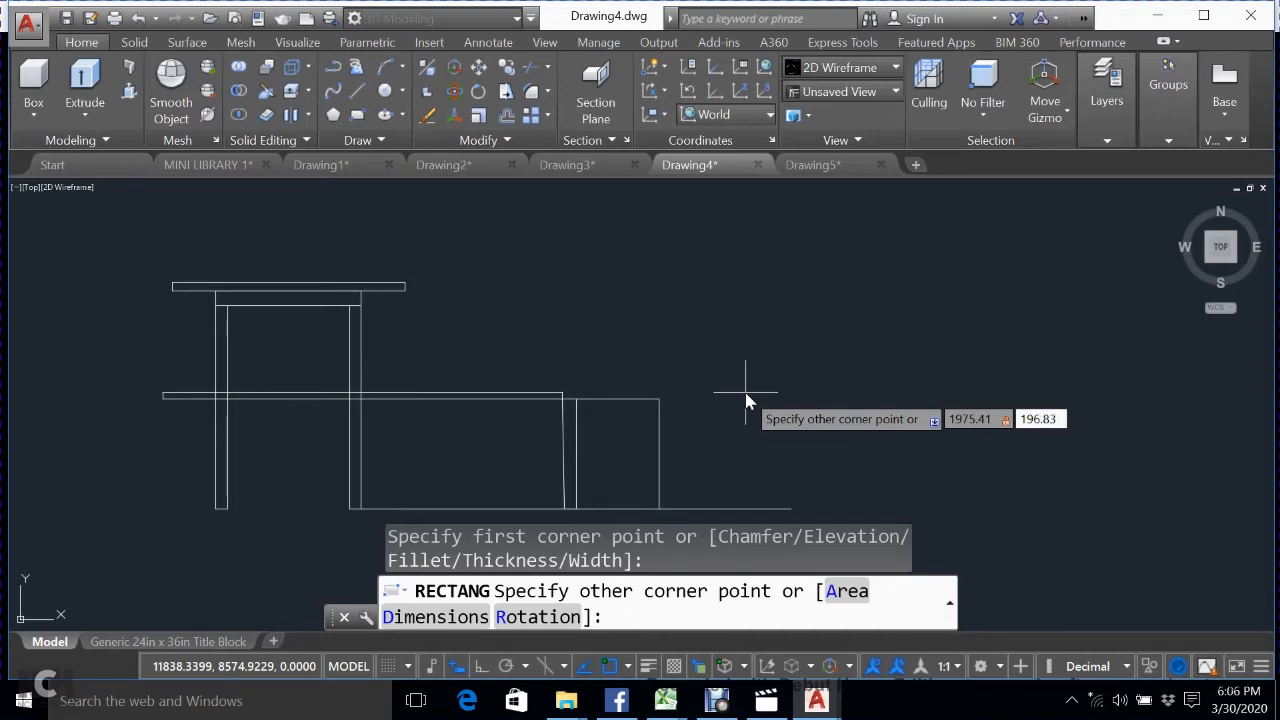
{"action": "key", "text": "Return"}
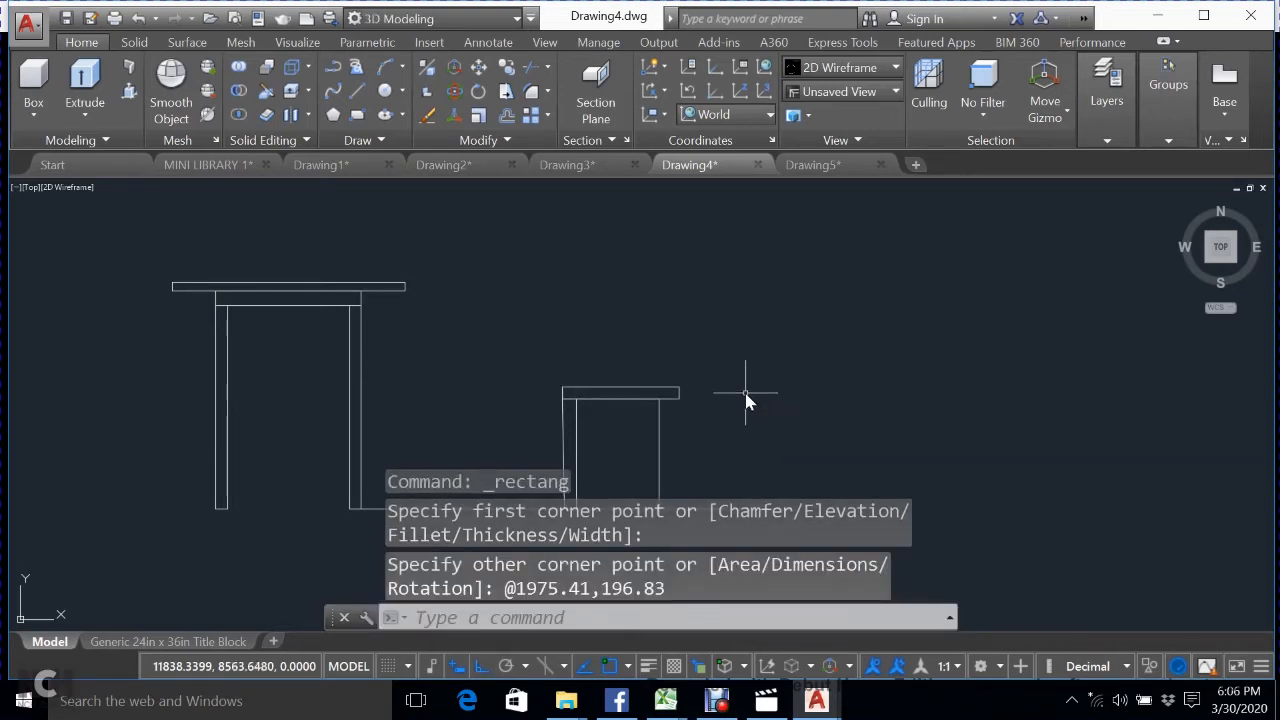
{"action": "middle_click_drag", "start_coordinate": [634, 425], "coordinate": [637, 372]}
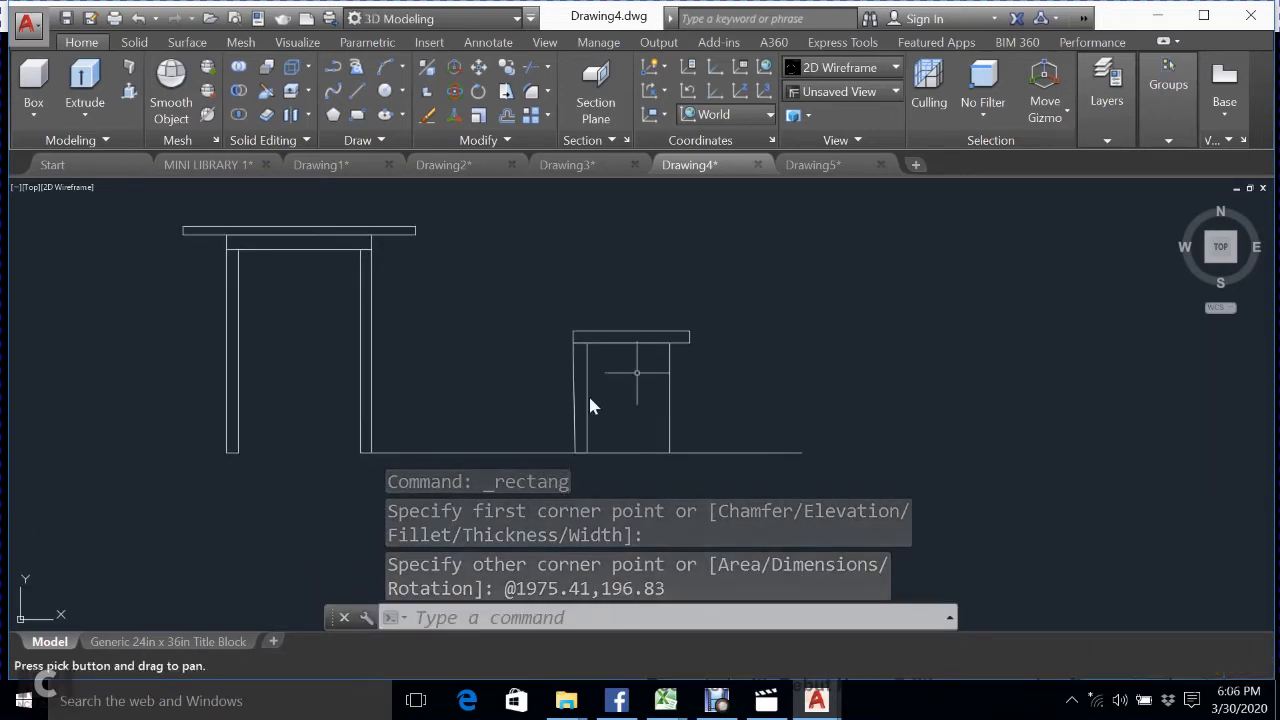
{"action": "left_click", "coordinate": [548, 381]}
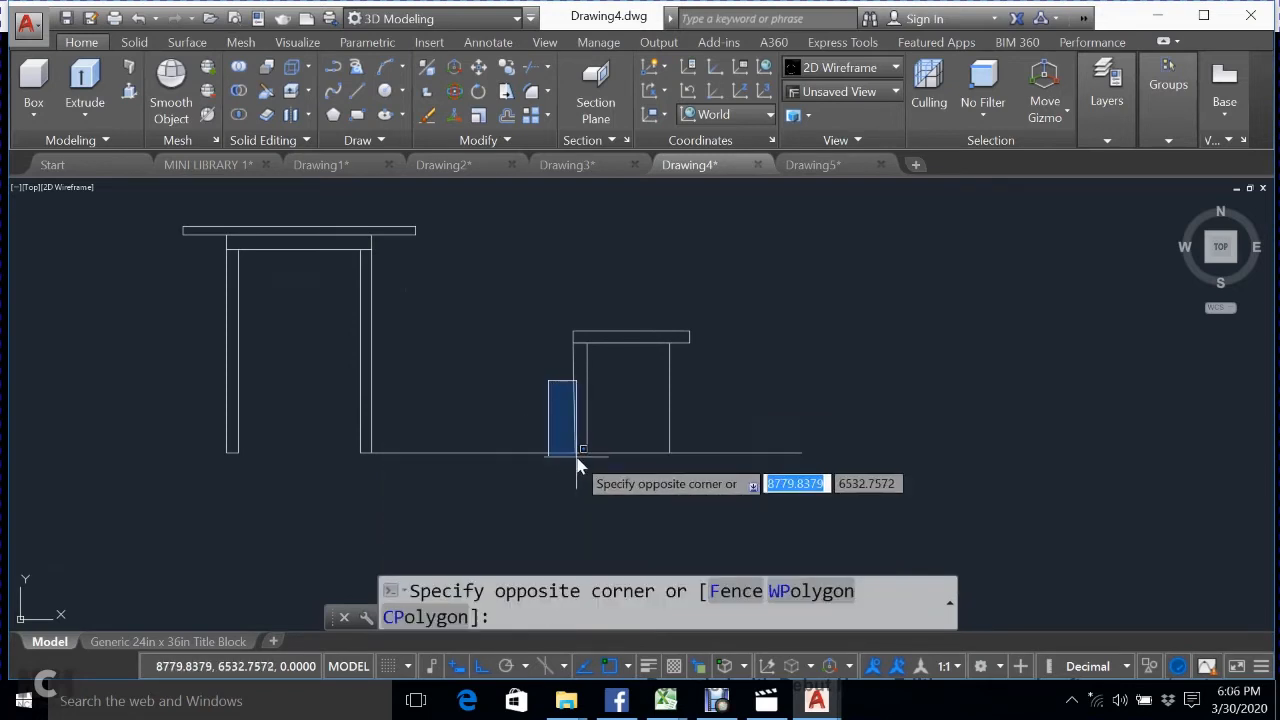
{"action": "left_click", "coordinate": [578, 456]}
{"action": "left_click", "coordinate": [581, 456]}
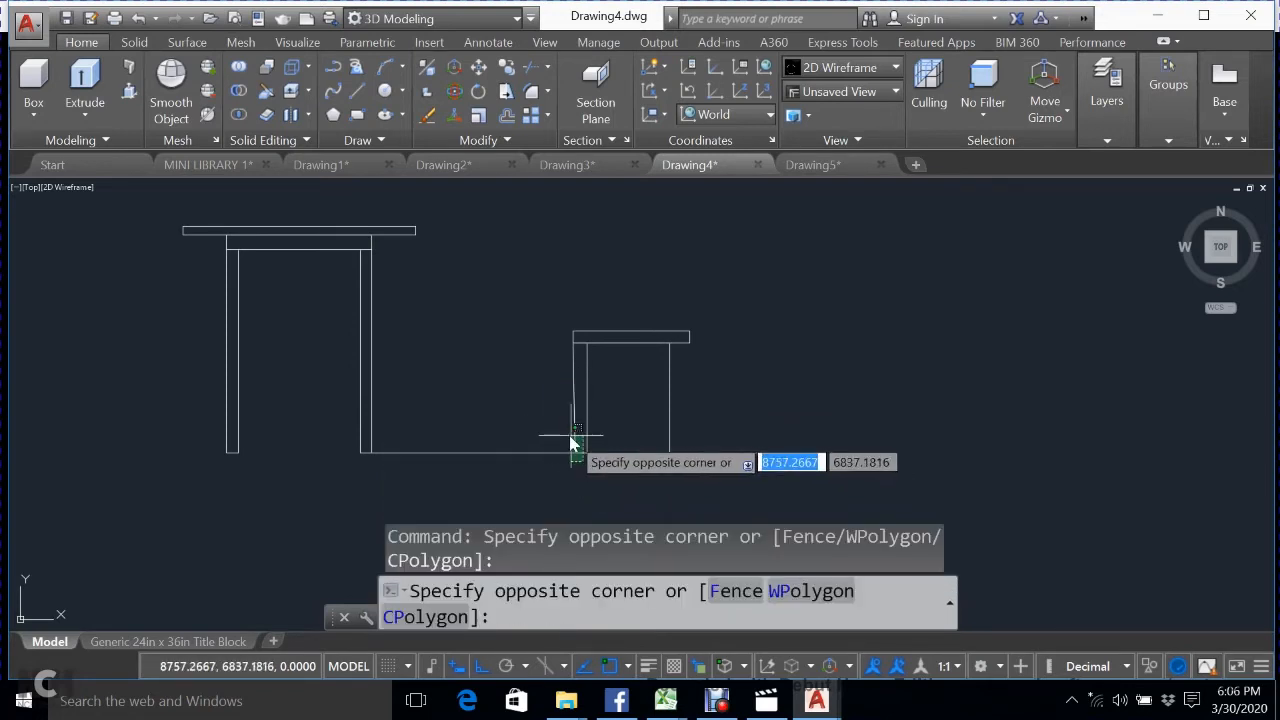
{"action": "left_click", "coordinate": [571, 441]}
{"action": "key", "text": "Escape"}
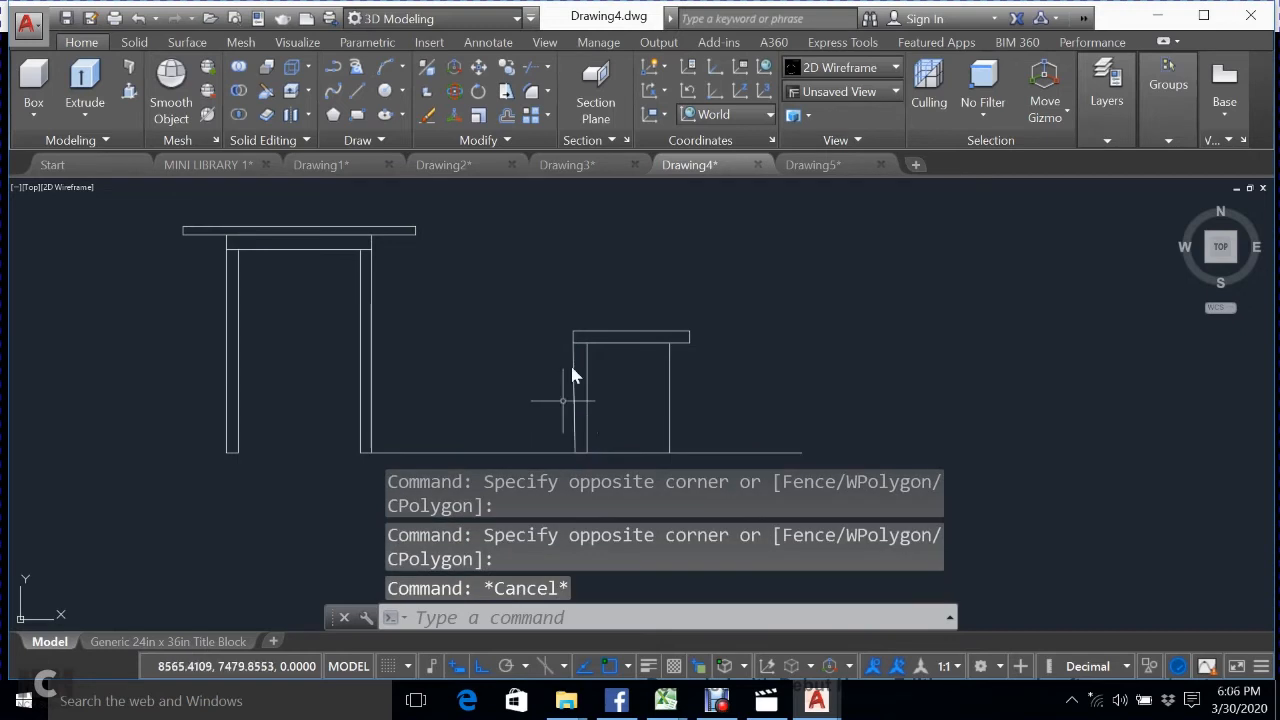
Mirror the seat's left leg outer side and its short top and bottom lines about the slab's vertical centreline, keeping the originals.
{"action": "left_click", "coordinate": [568, 336]}
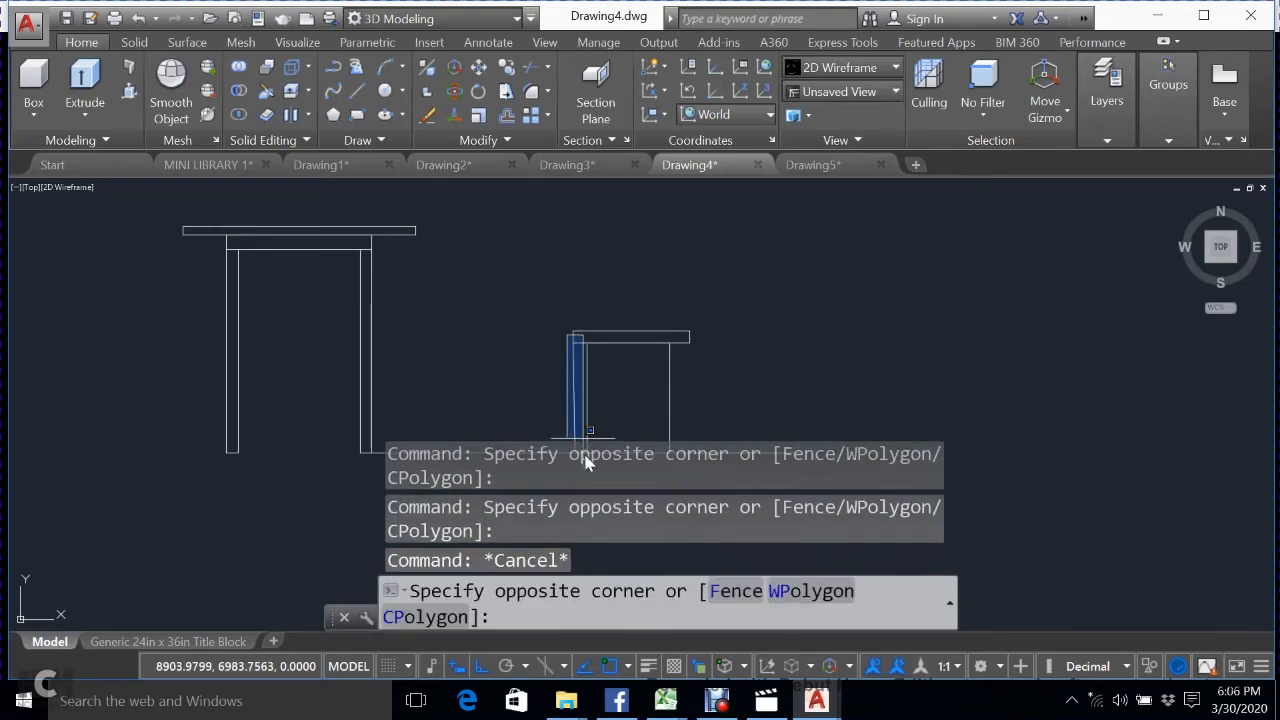
{"action": "middle_click_drag", "start_coordinate": [585, 410], "coordinate": [591, 362]}
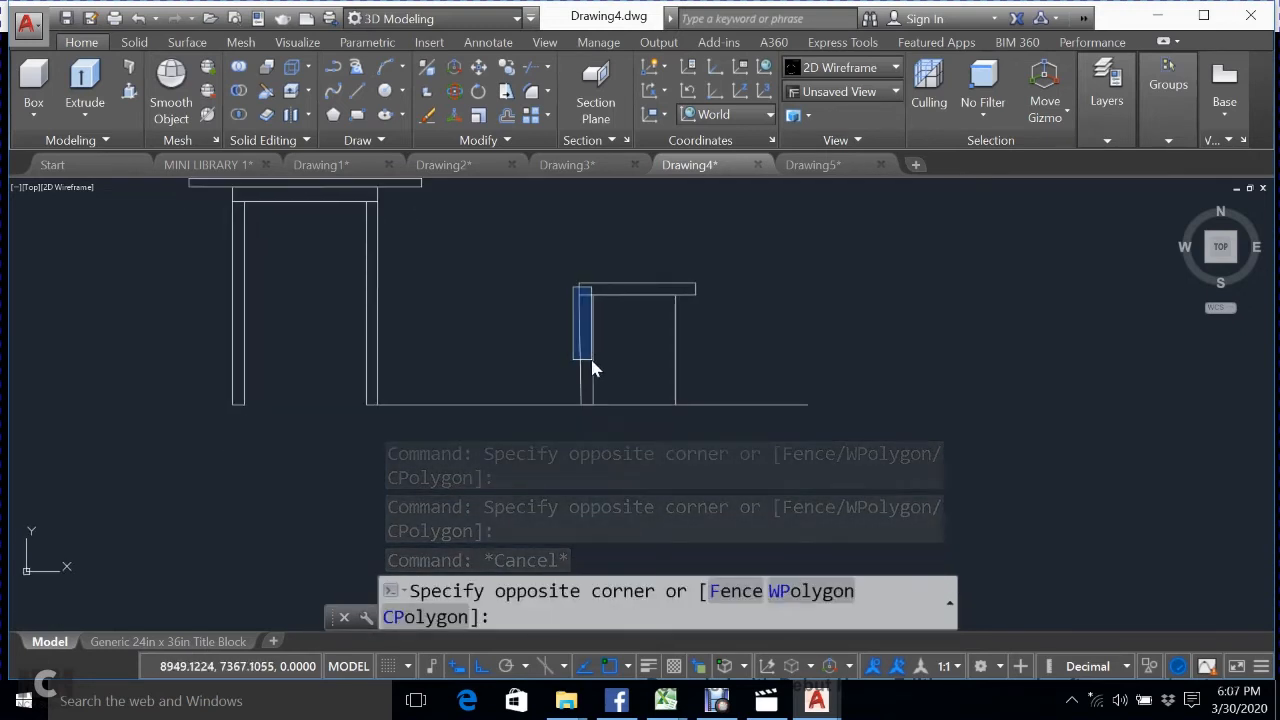
{"action": "left_click", "coordinate": [591, 418]}
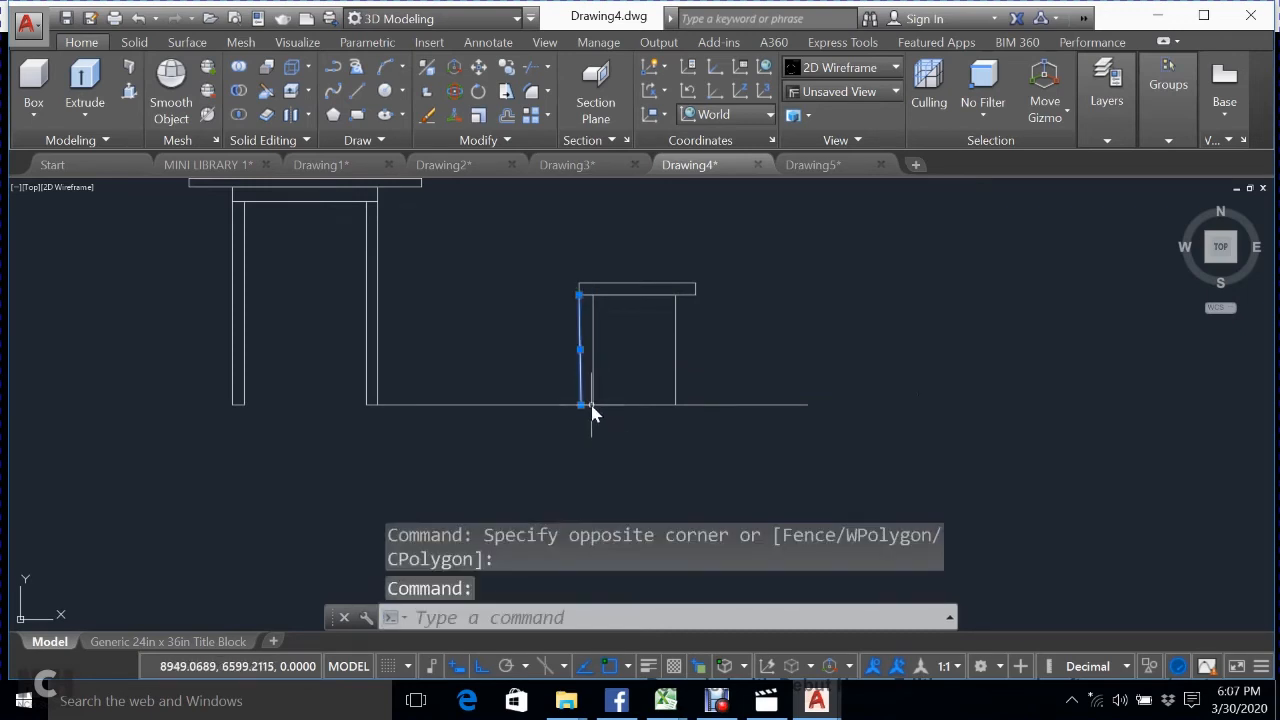
{"action": "left_click", "coordinate": [590, 412]}
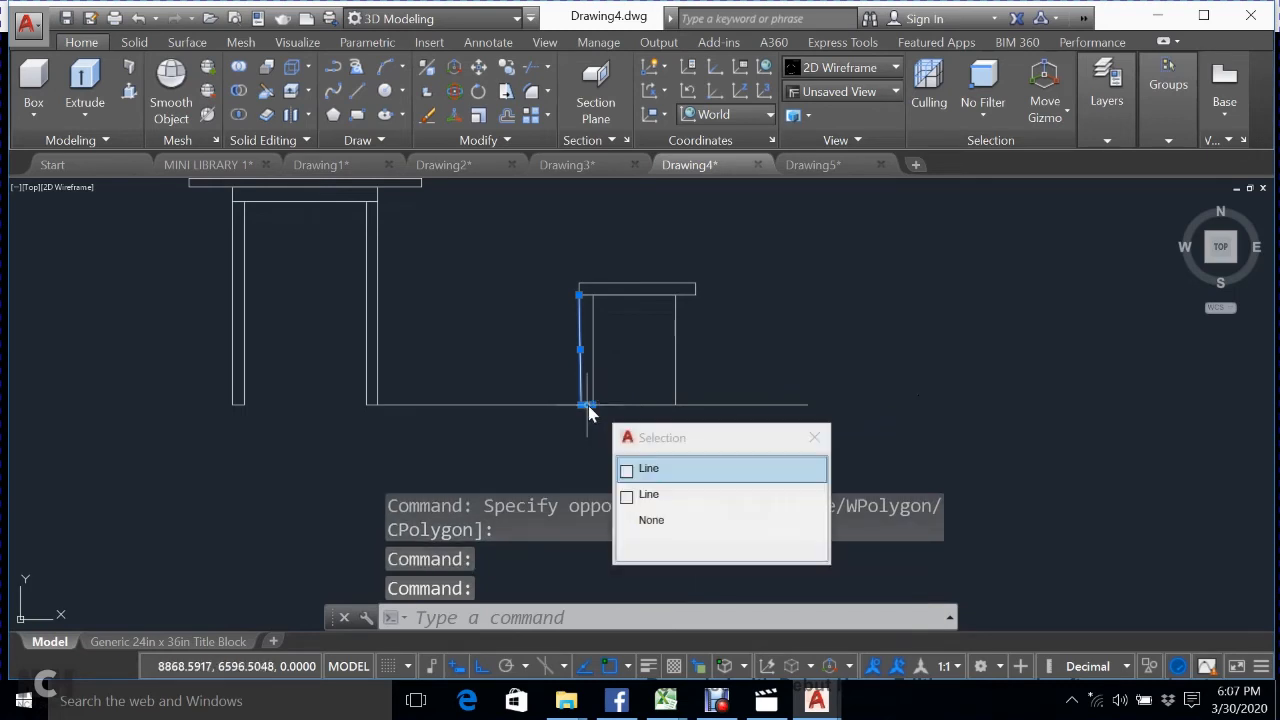
{"action": "left_click", "coordinate": [587, 296]}
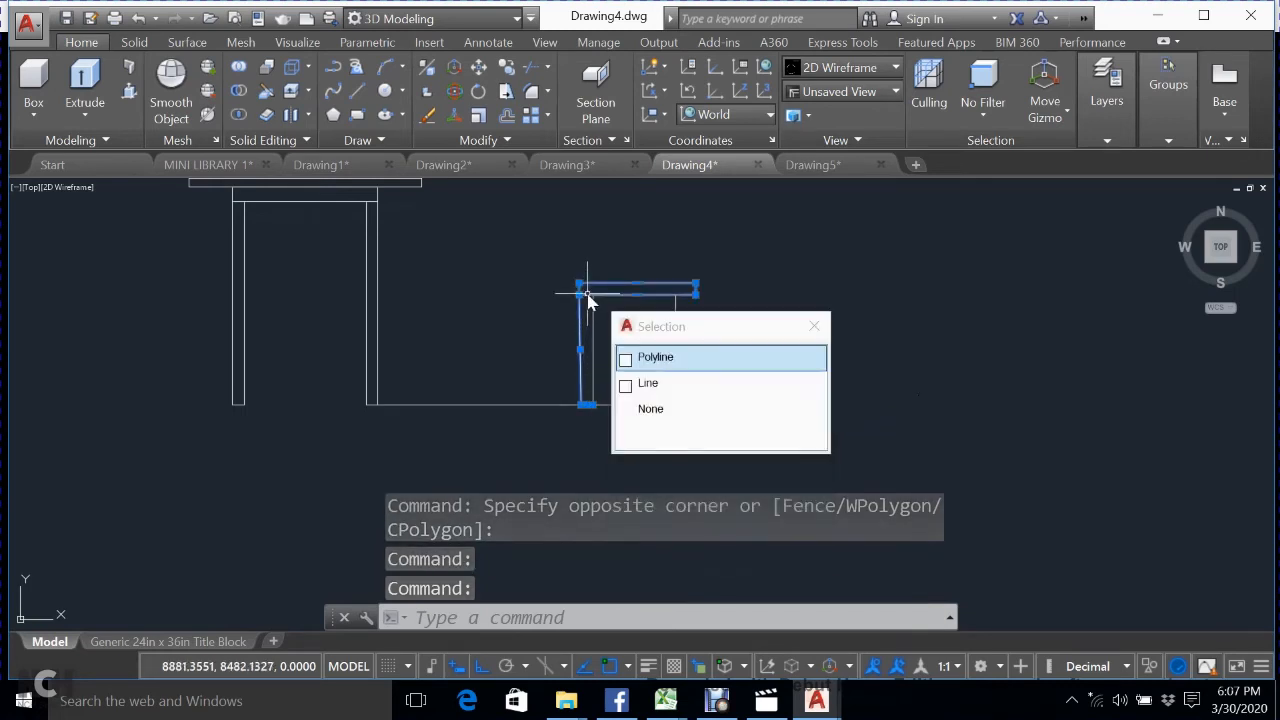
{"action": "key", "text": "Escape"}
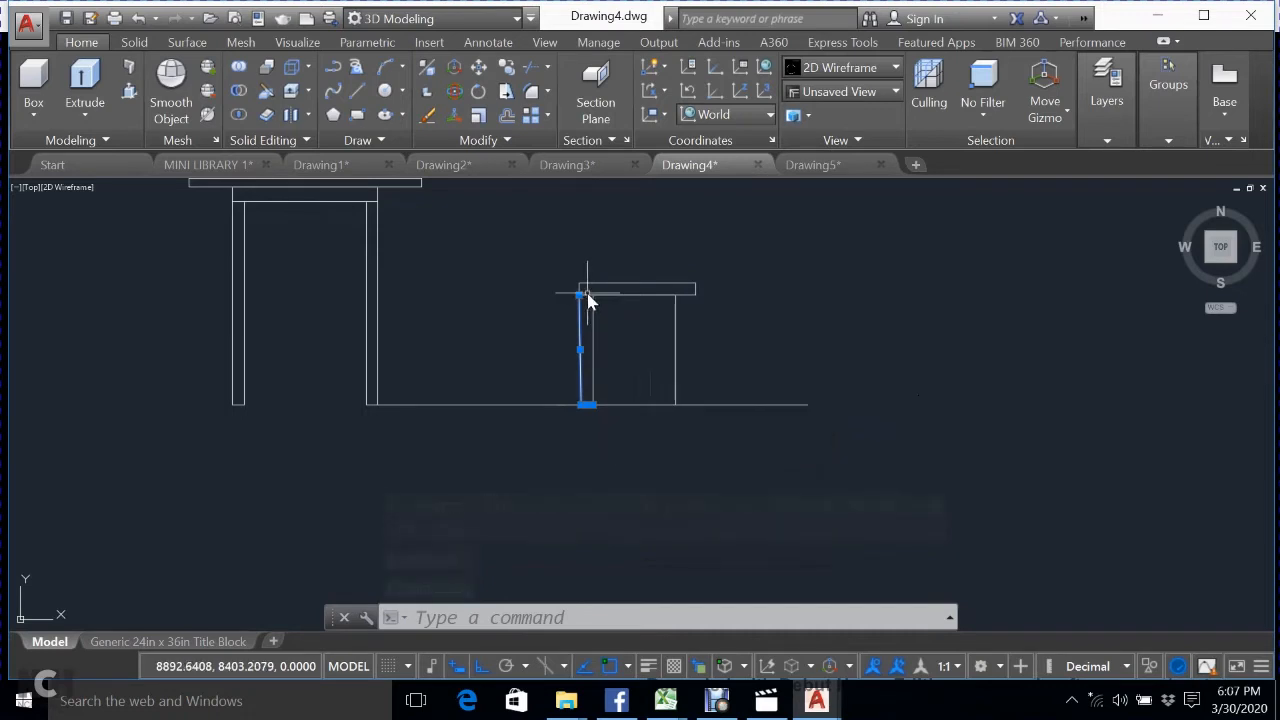
{"action": "left_click", "coordinate": [589, 303]}
{"action": "key", "text": "Escape"}
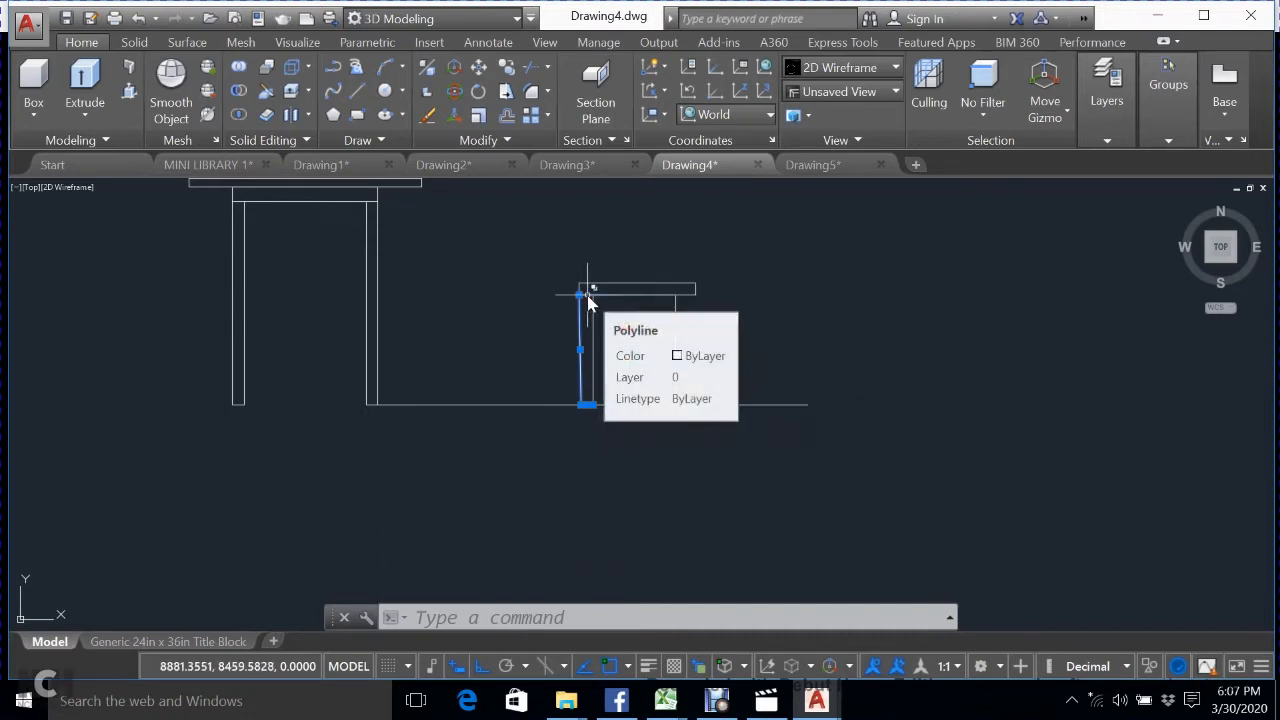
{"action": "left_click", "coordinate": [589, 303]}
{"action": "left_click", "coordinate": [643, 388]}
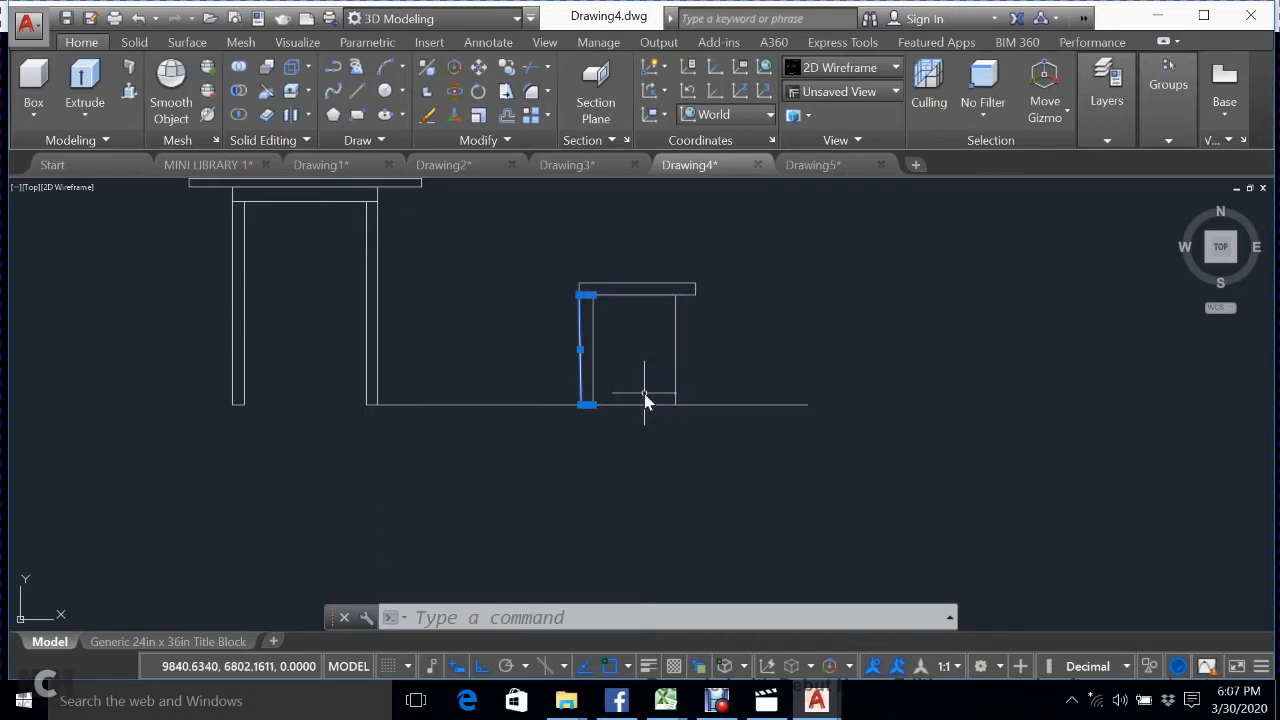
{"action": "type", "text": "MI"}
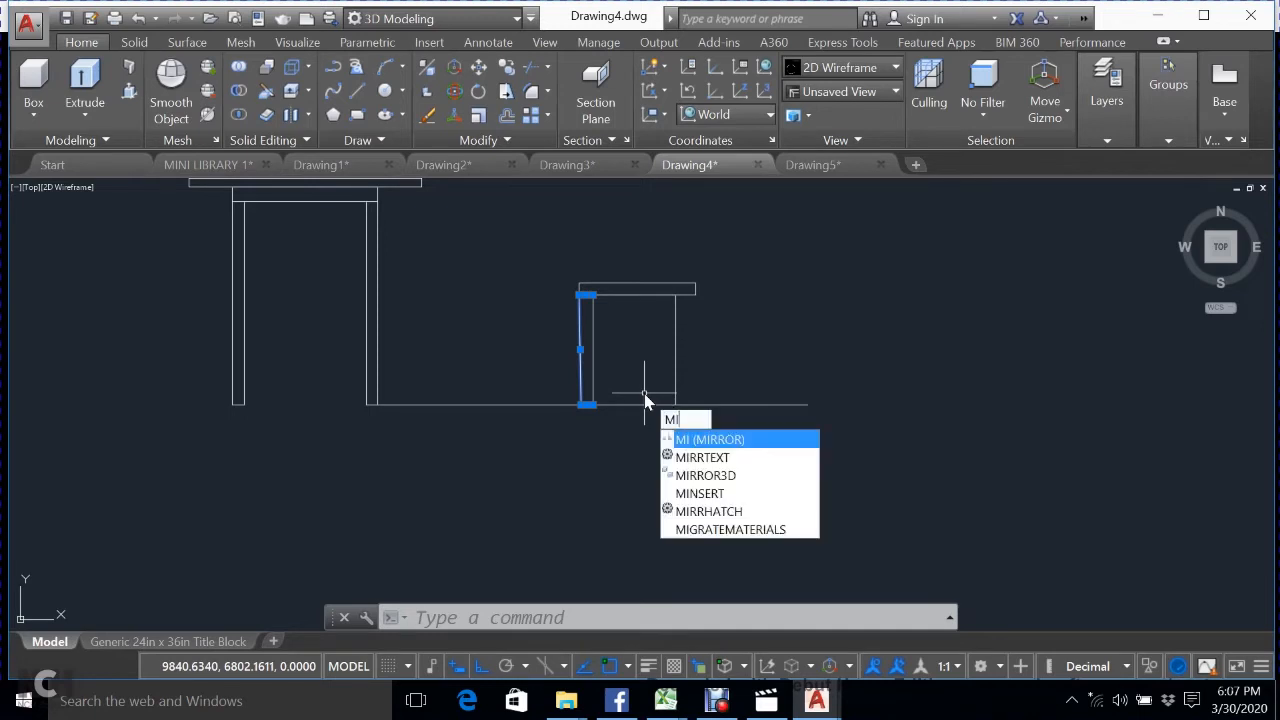
{"action": "key", "text": "Return"}
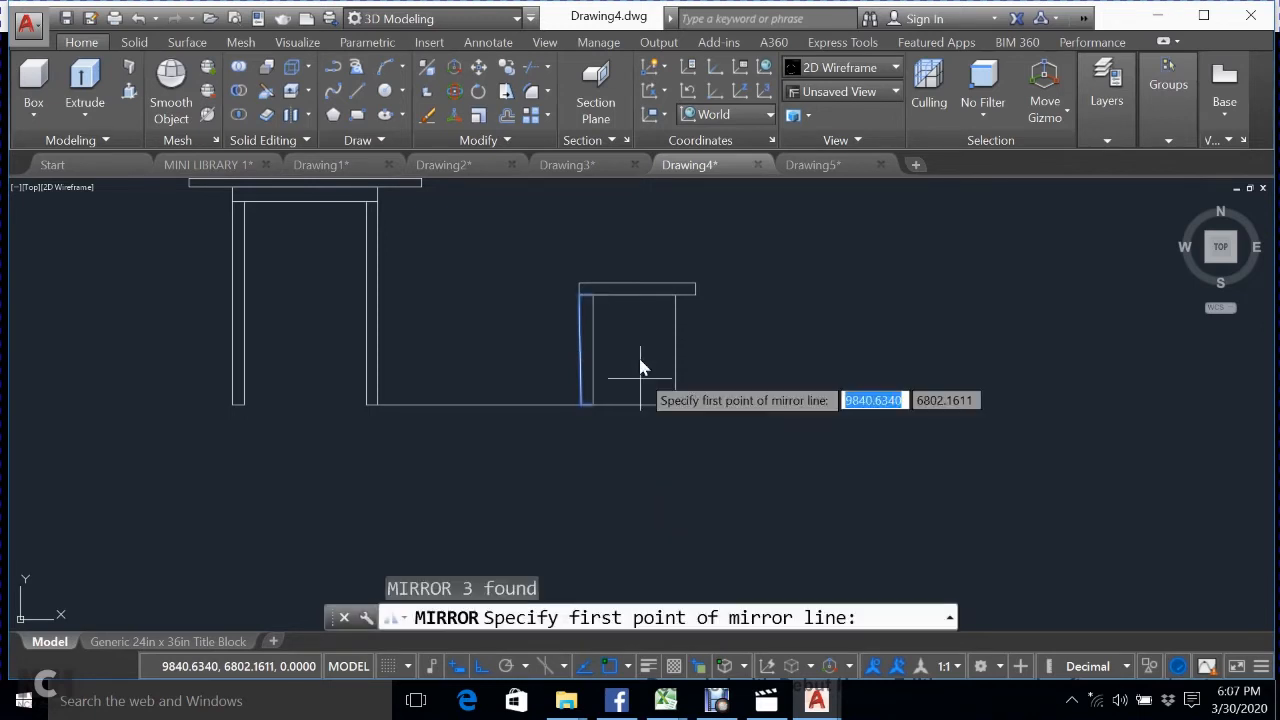
{"action": "left_click", "coordinate": [636, 289]}
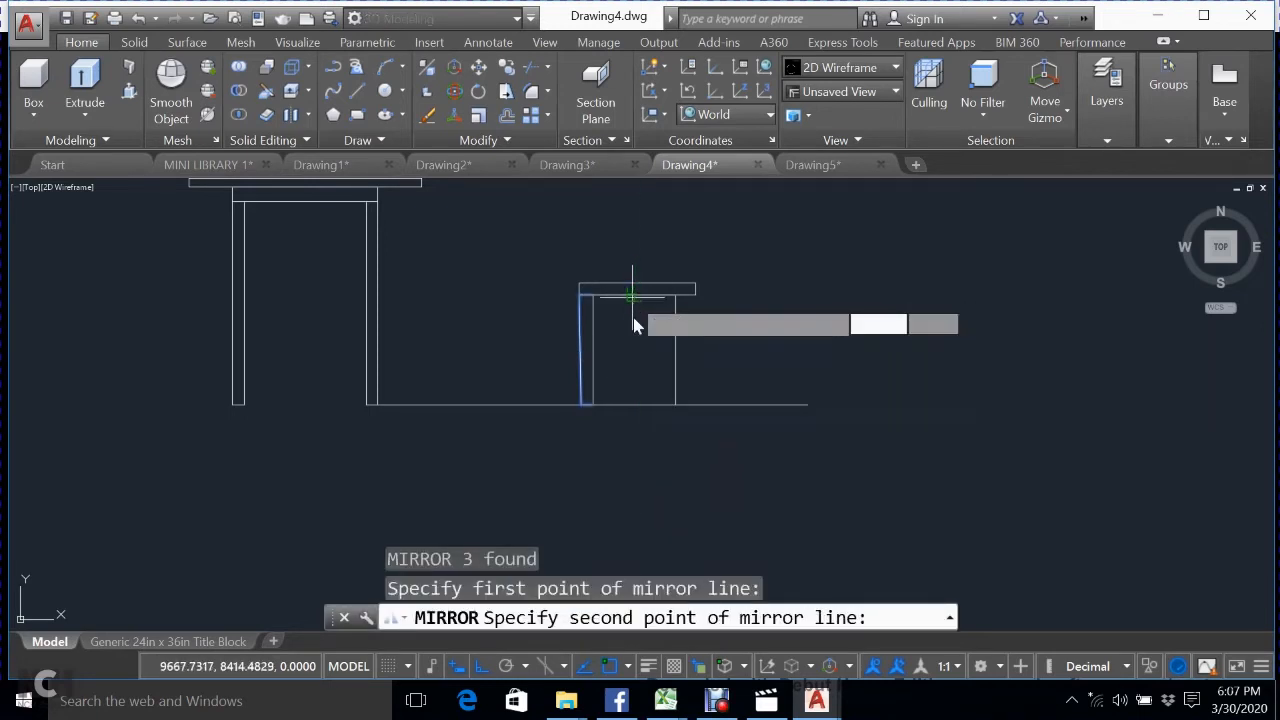
{"action": "left_click", "coordinate": [638, 385]}
{"action": "type", "text": "N"}
{"action": "key", "text": "Return"}
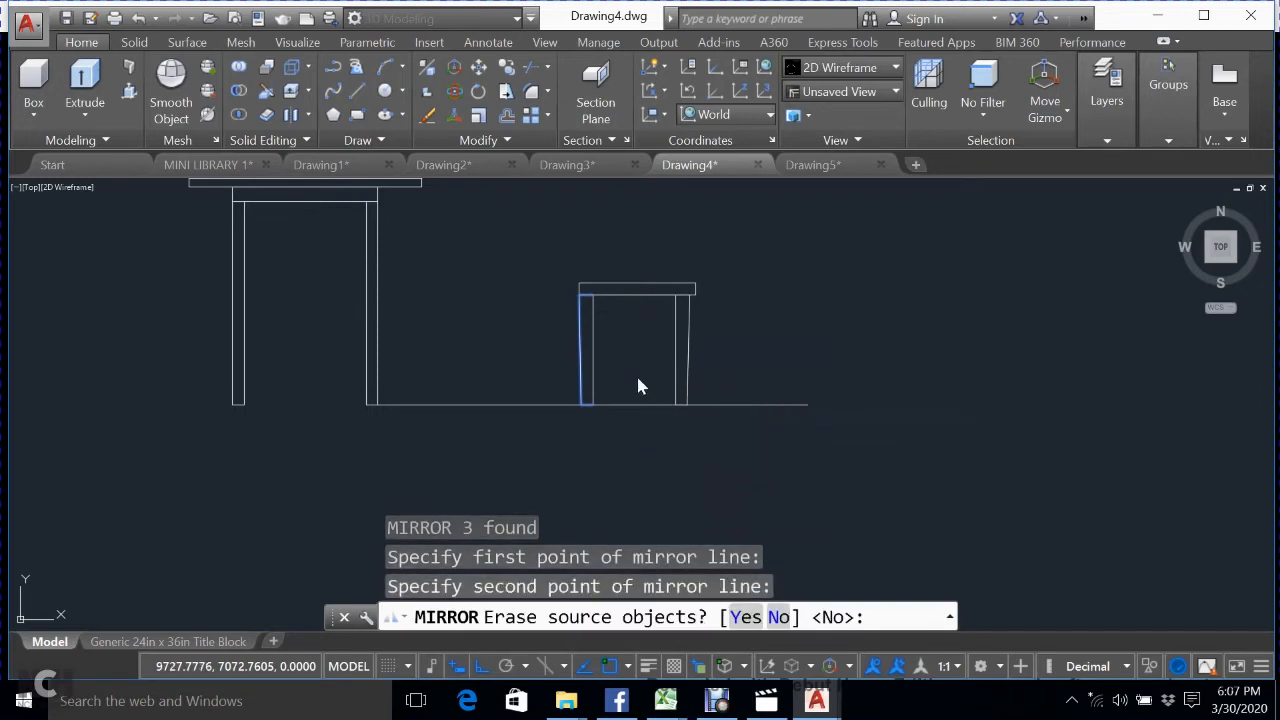
{"action": "key", "text": "Escape"}
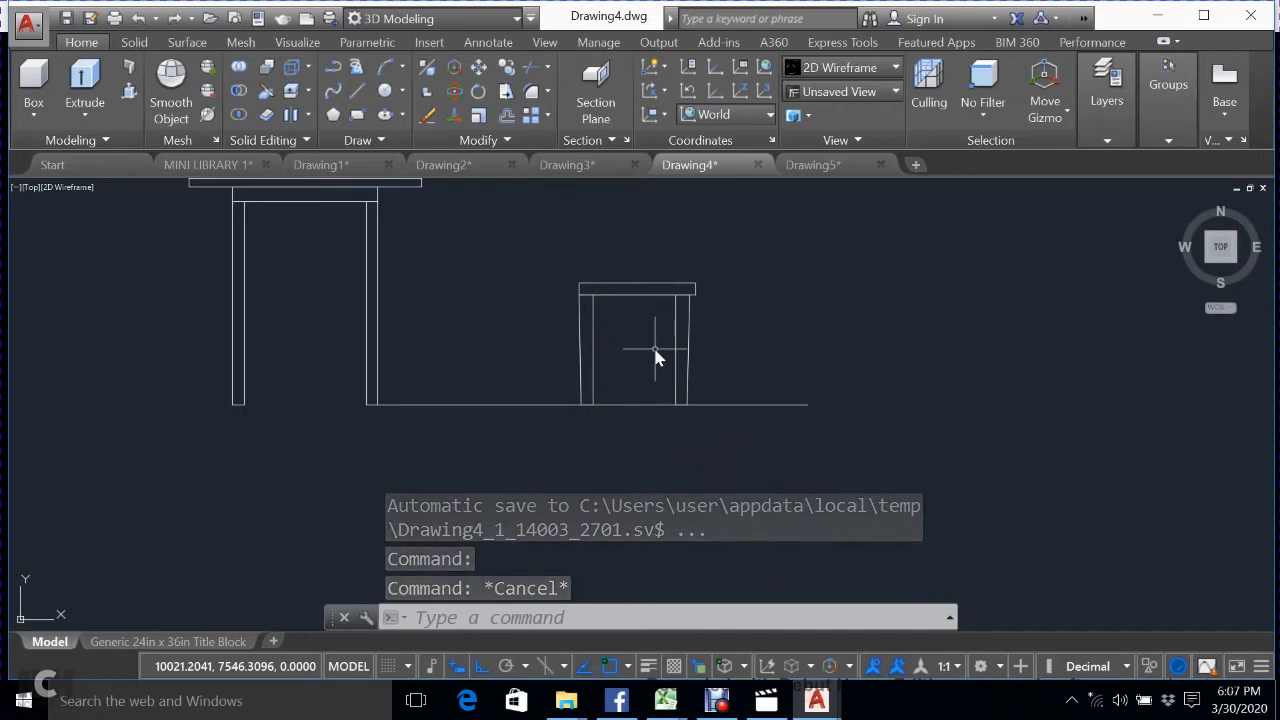
Draw a rectangle 2157.13 wide and 147.62 high in the empty space above the seat.
{"action": "mouse_move", "coordinate": [688, 410]}
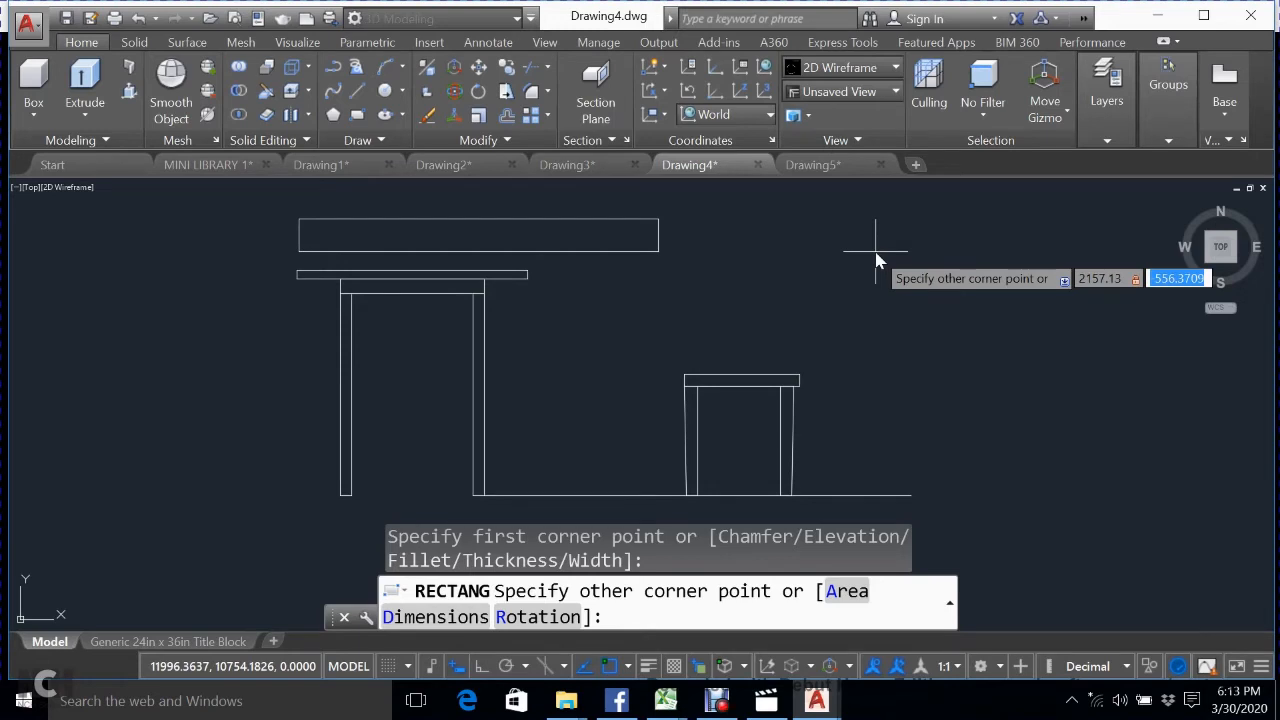
{"action": "type", "text": "147.62"}
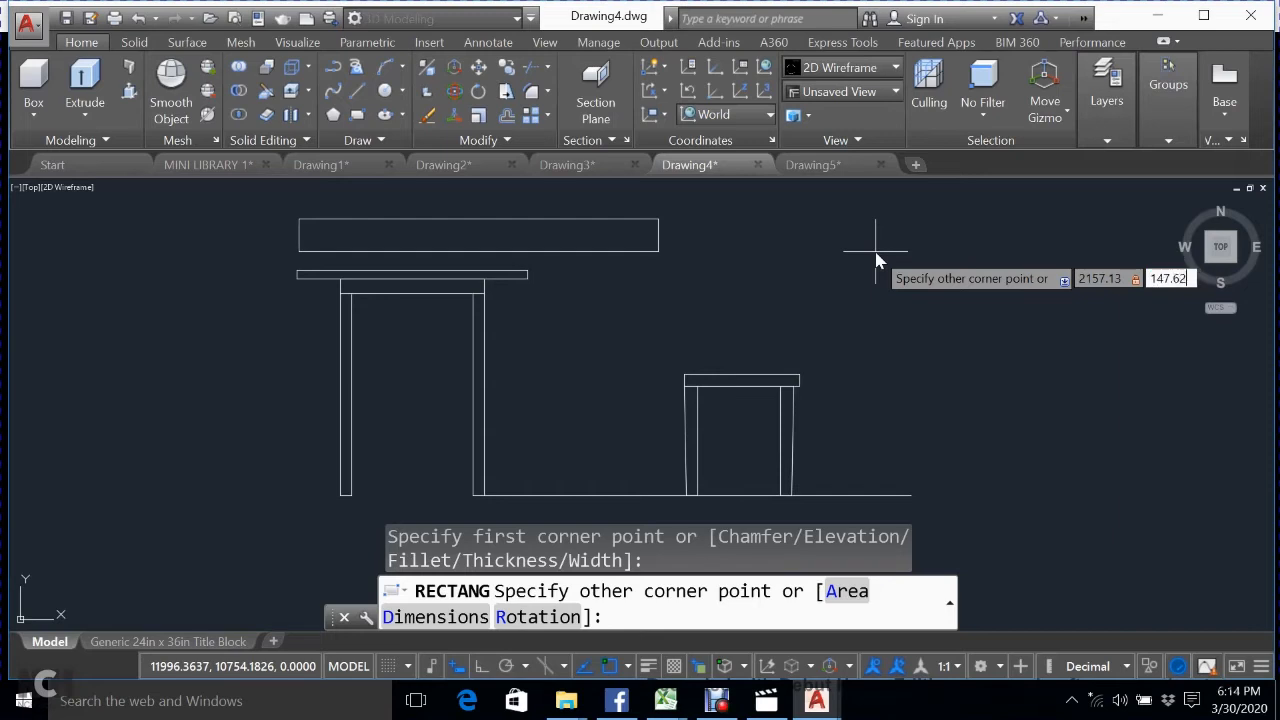
{"action": "key", "text": "Return"}
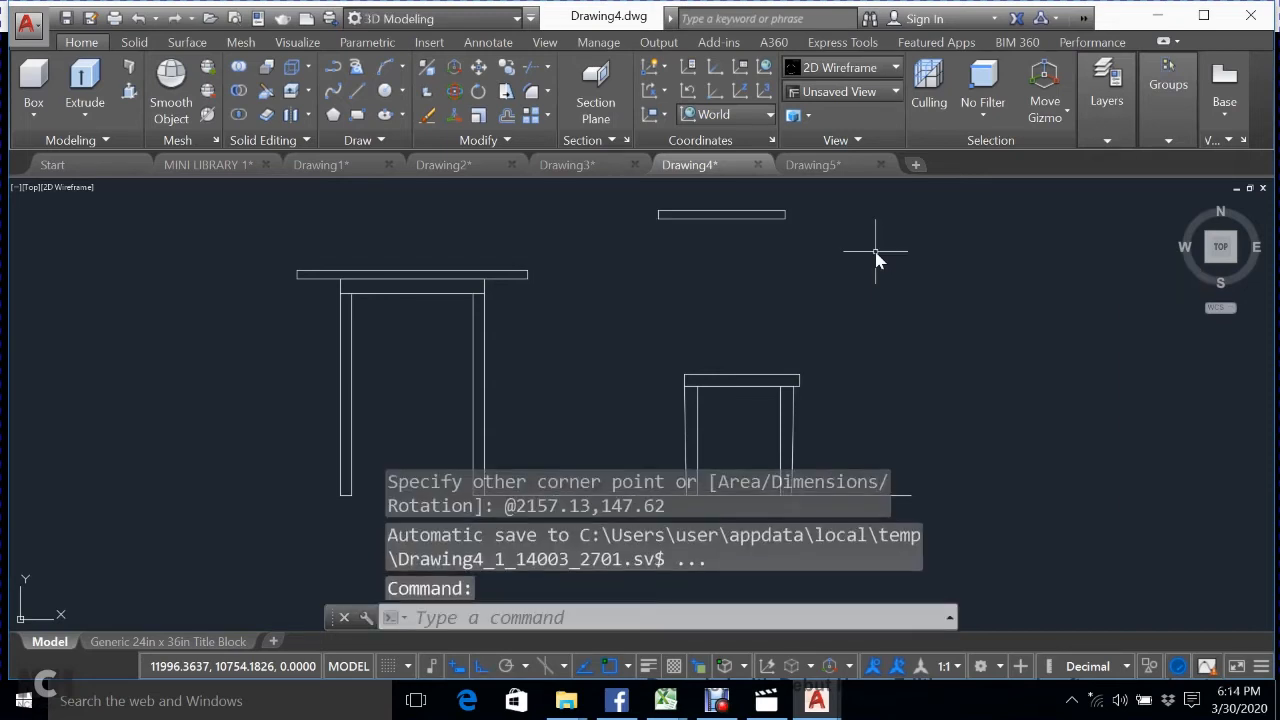
Move the new rectangle by its bottom edge midpoint onto the midpoint of the seat slab's top edge.
{"action": "left_click", "coordinate": [819, 202]}
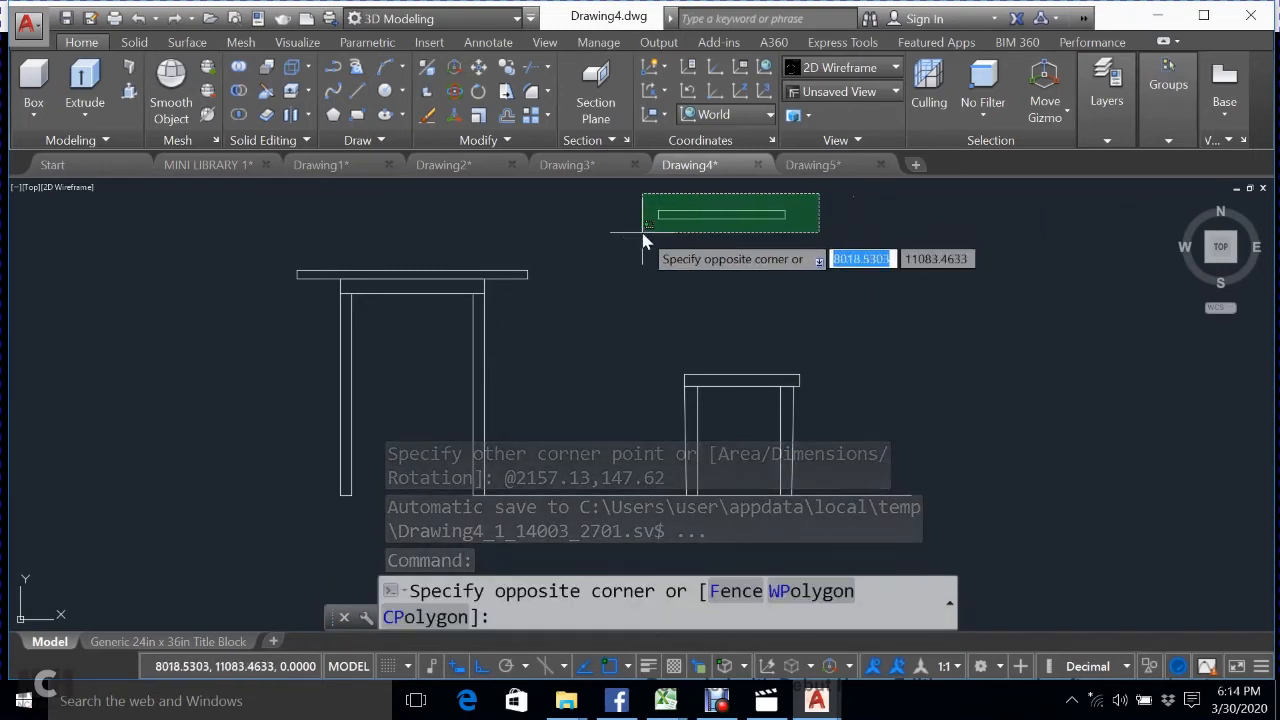
{"action": "left_click", "coordinate": [643, 237]}
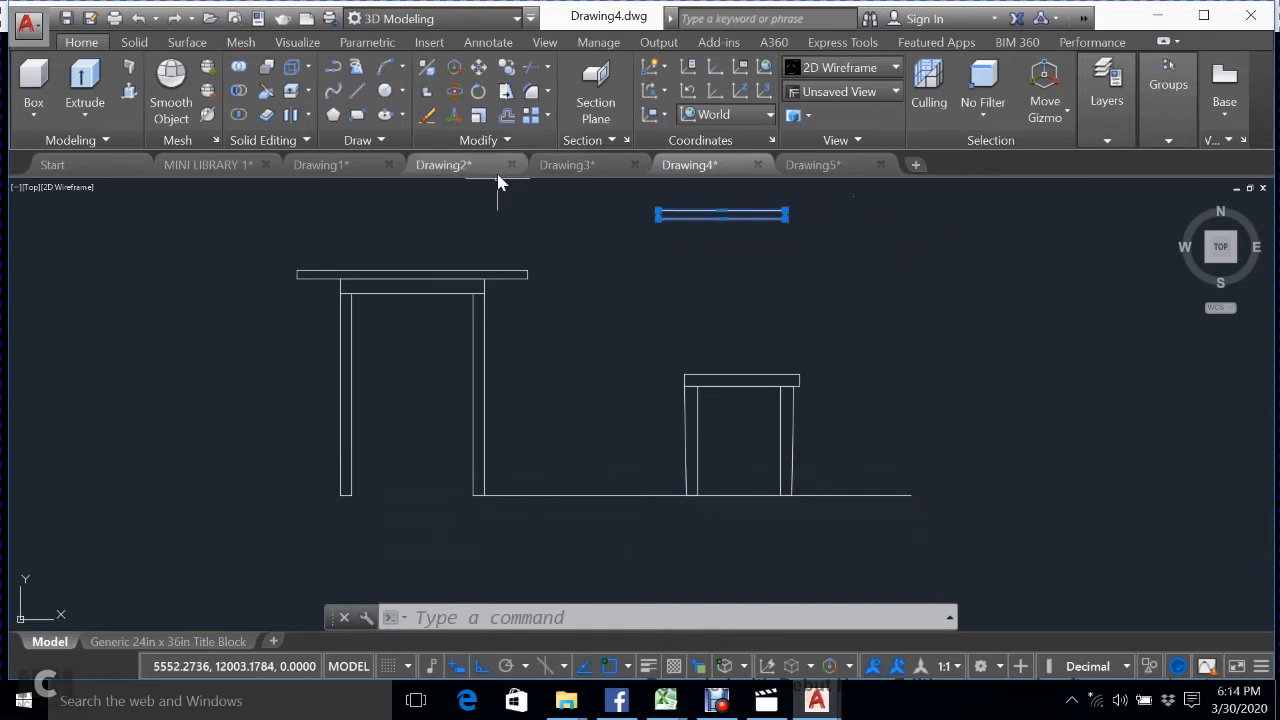
{"action": "type", "text": "M"}
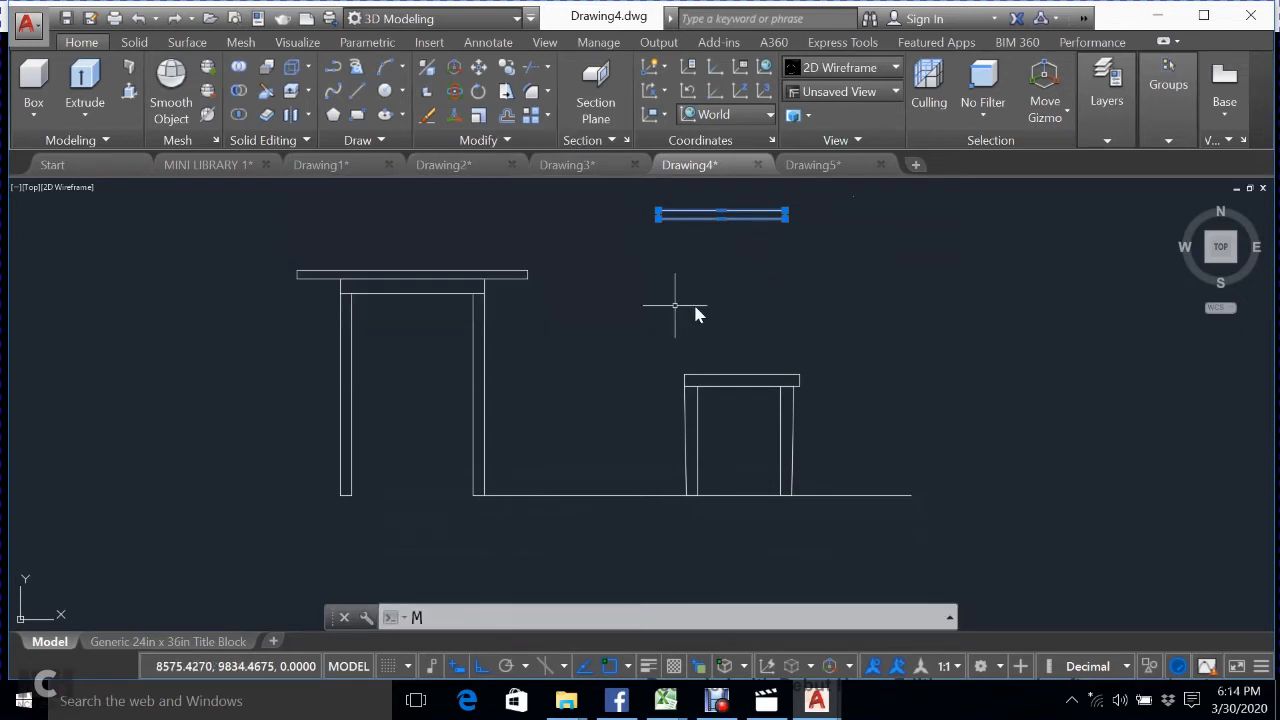
{"action": "type", "text": "M"}
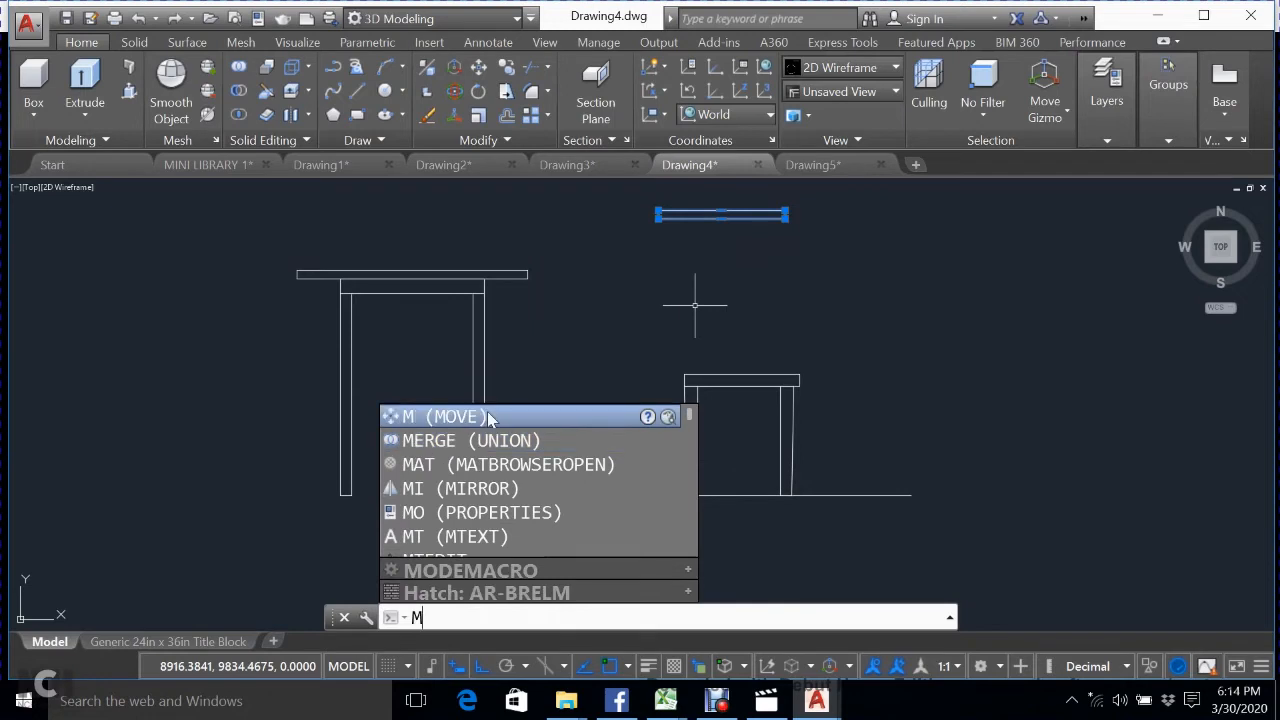
{"action": "key", "text": "Return"}
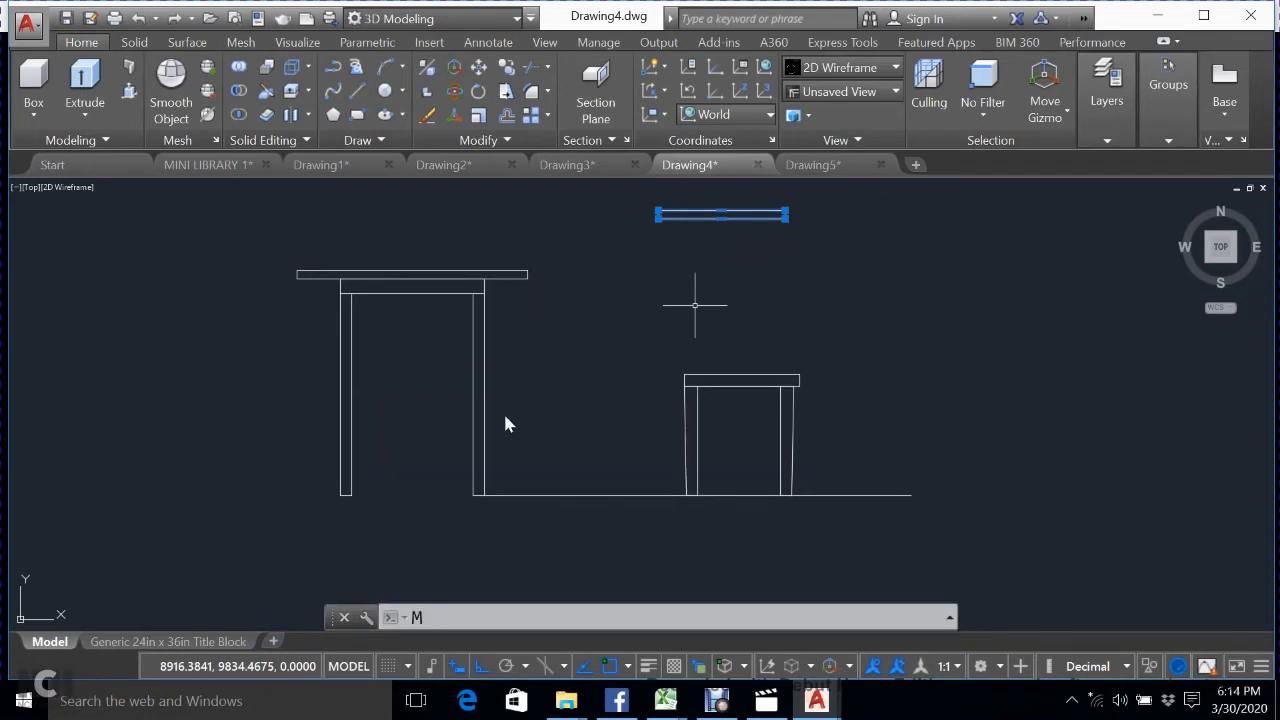
{"action": "left_click", "coordinate": [720, 216]}
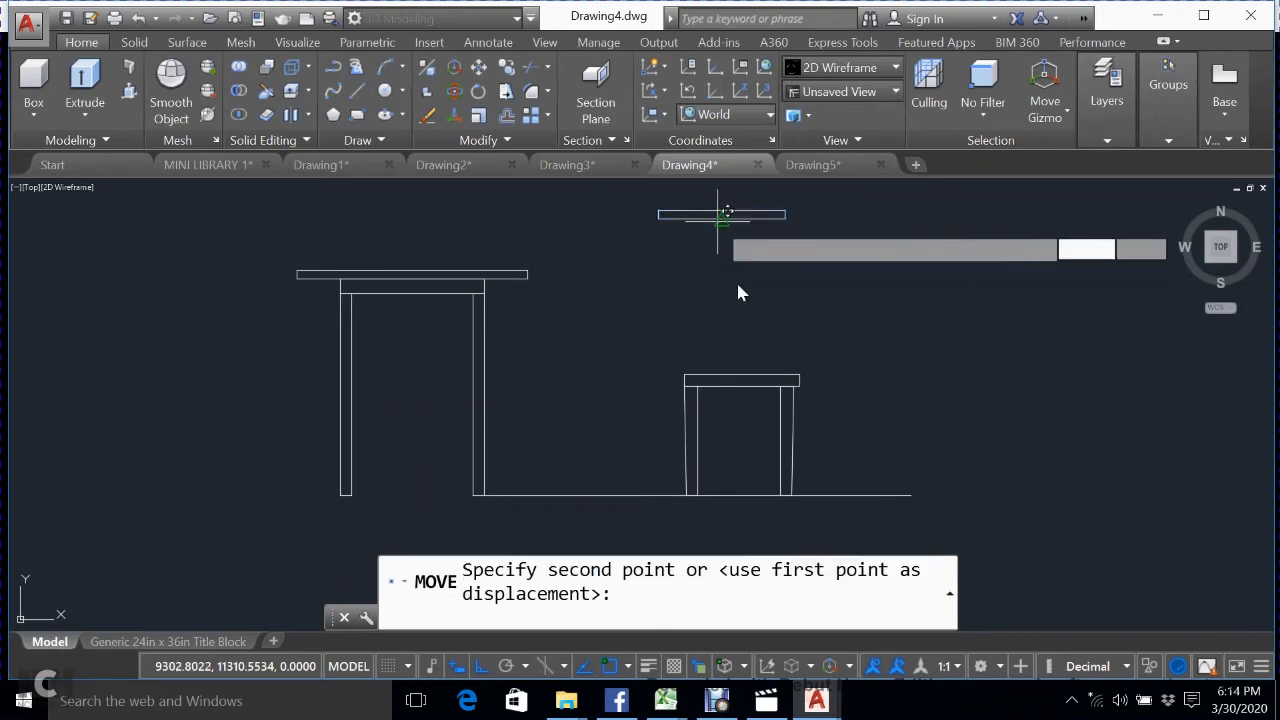
{"action": "left_click", "coordinate": [742, 374]}
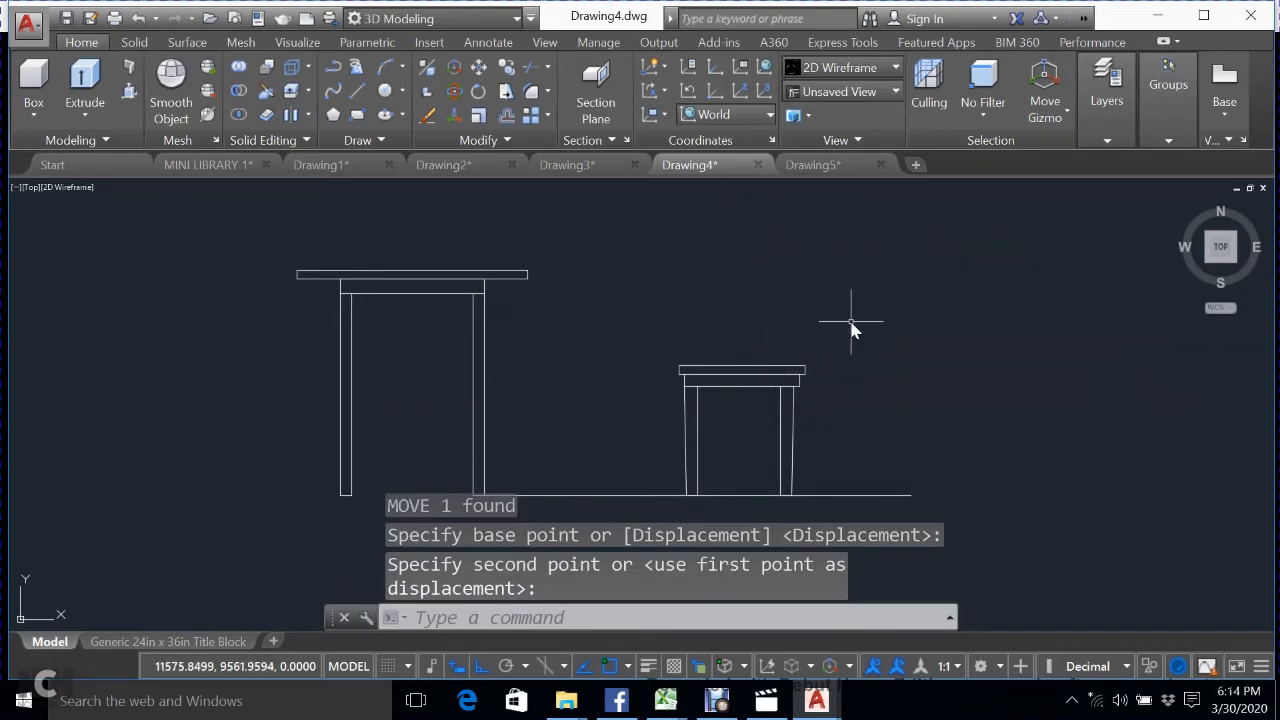
Draw a two-point circle on the right end of the seat's uppermost board, spanning its upper and lower corners.
{"action": "left_click", "coordinate": [383, 92]}
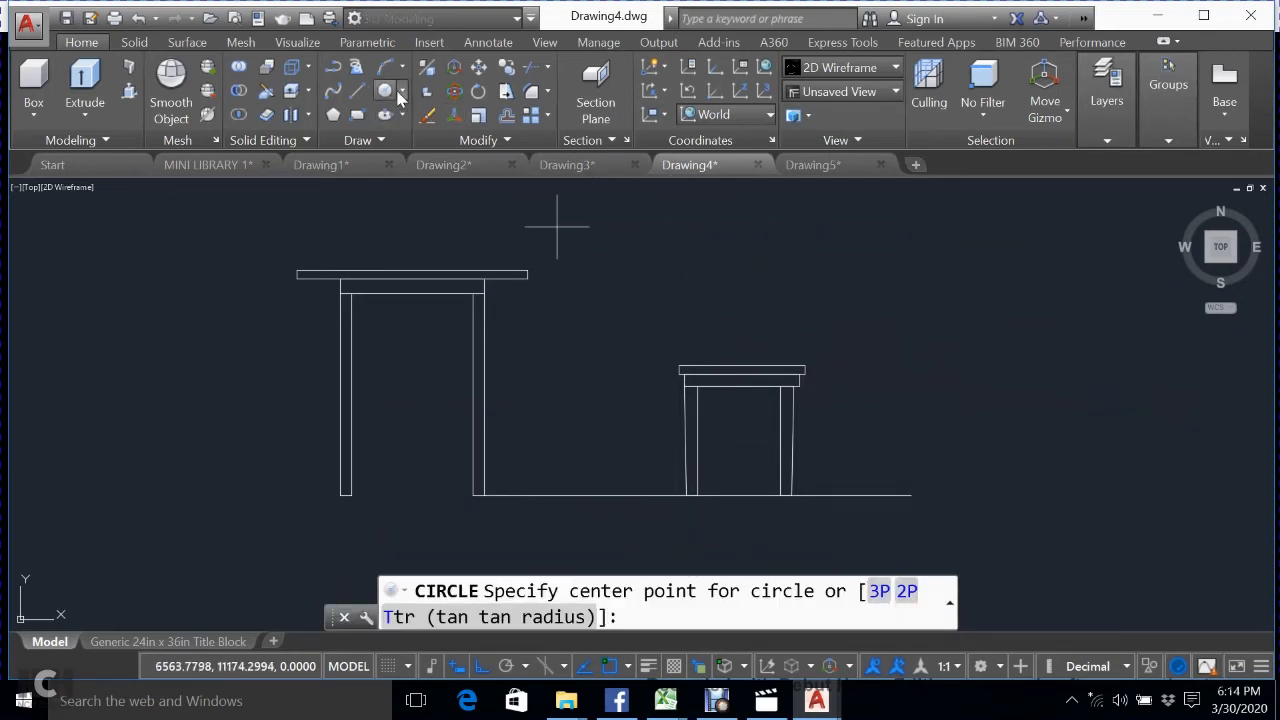
{"action": "left_click", "coordinate": [402, 94]}
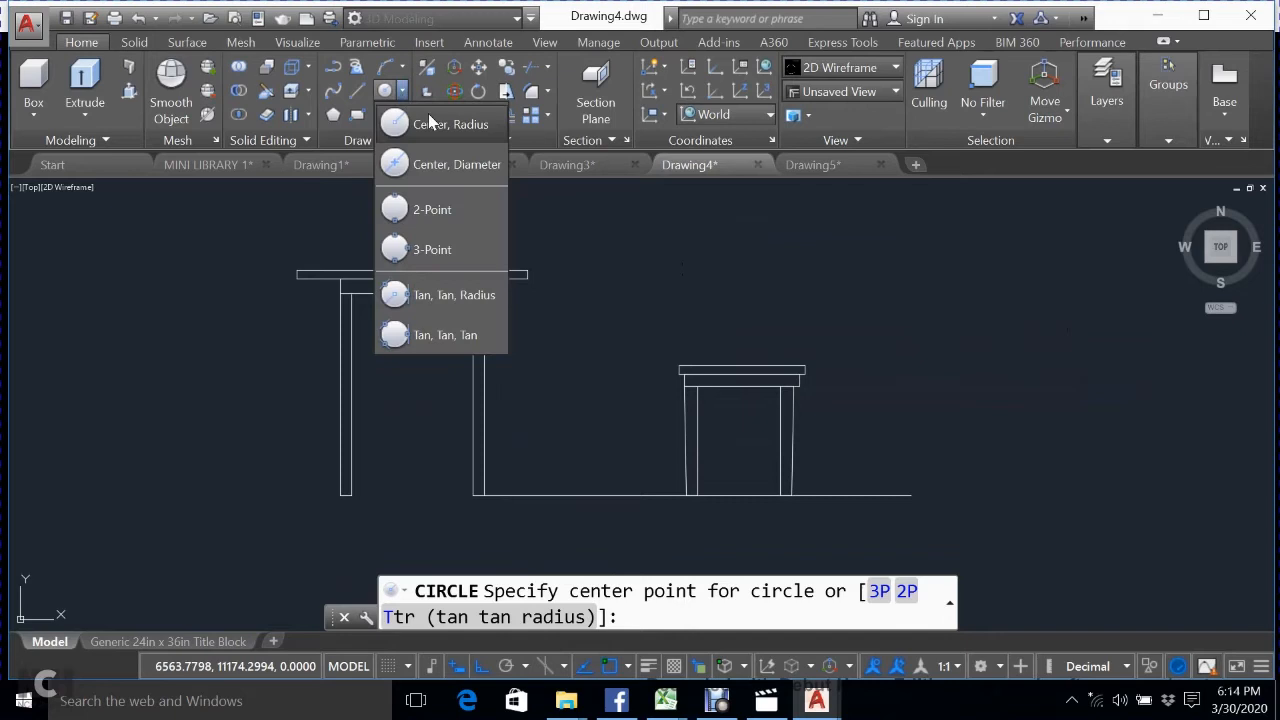
{"action": "left_click", "coordinate": [445, 210]}
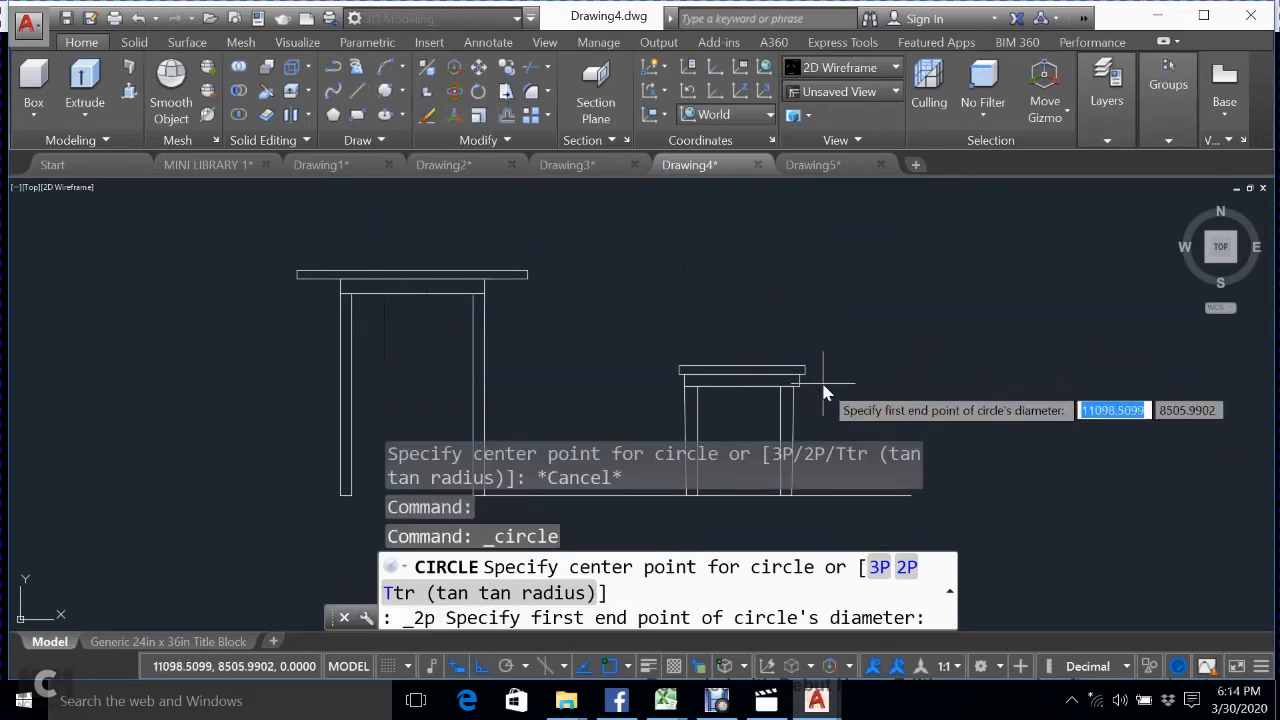
{"action": "scroll", "coordinate": [823, 390], "scroll_direction": "up", "scroll_amount": 2}
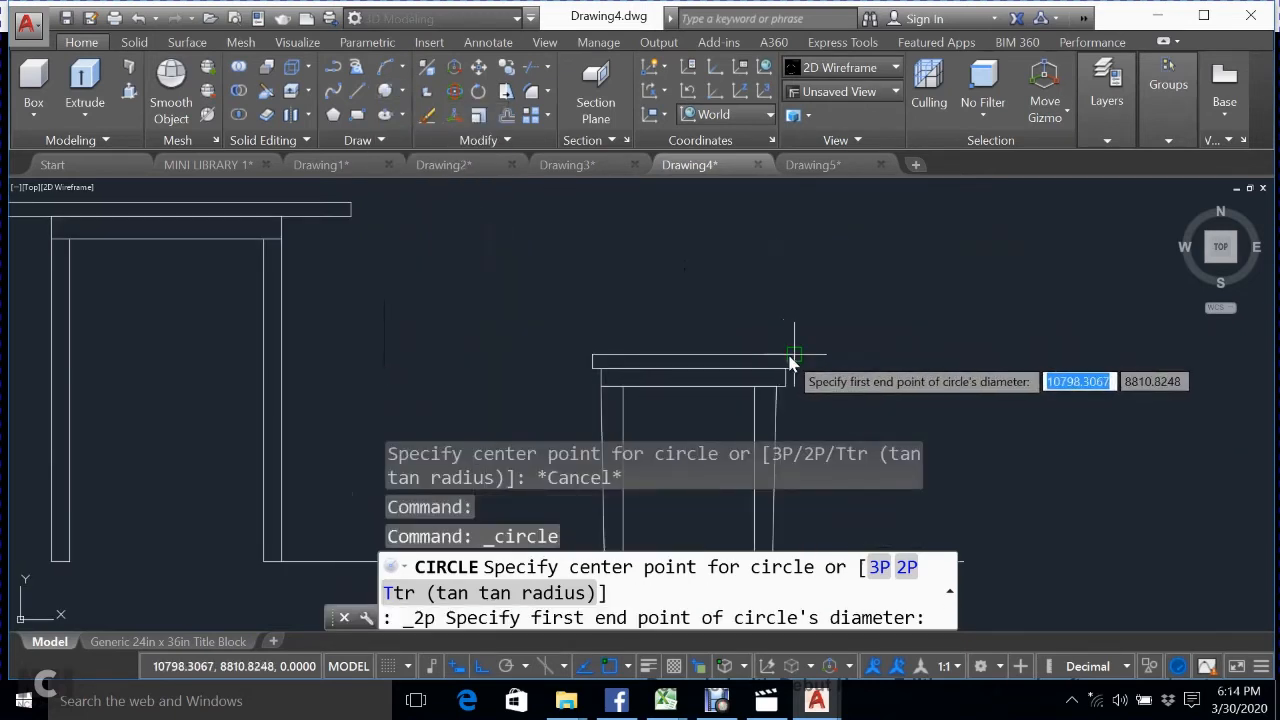
{"action": "left_click", "coordinate": [795, 369]}
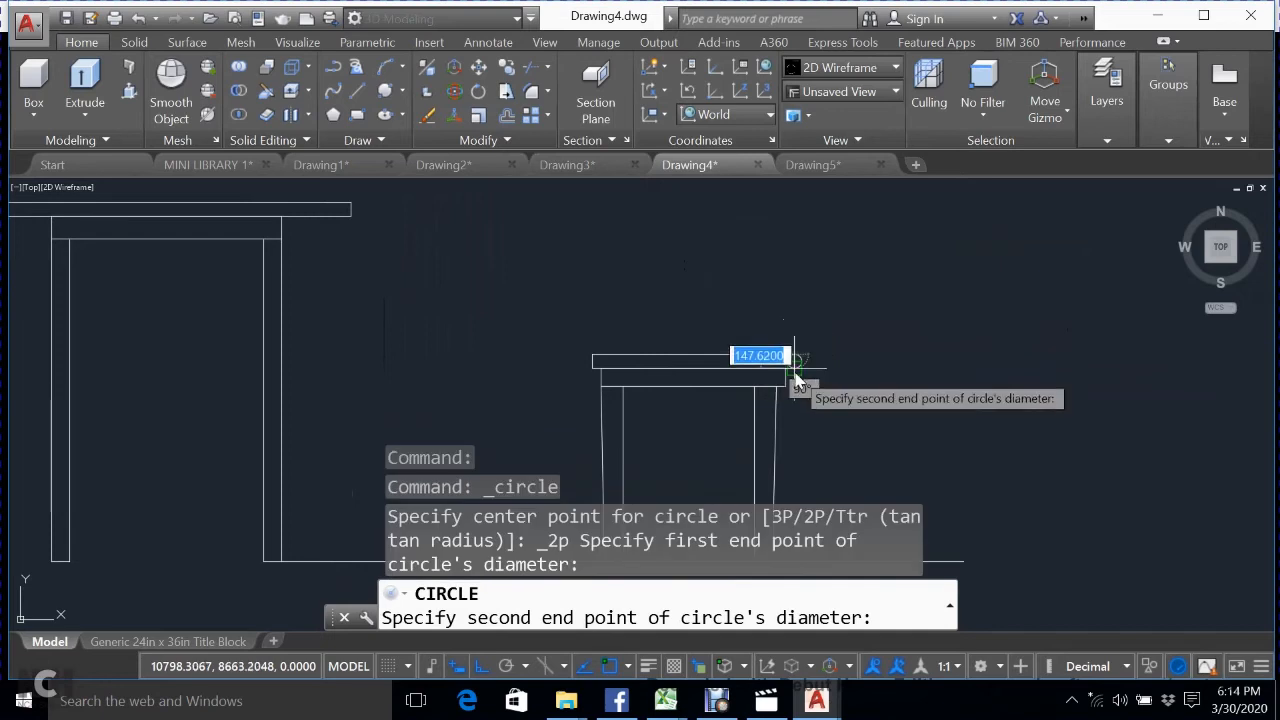
{"action": "key", "text": "Escape"}
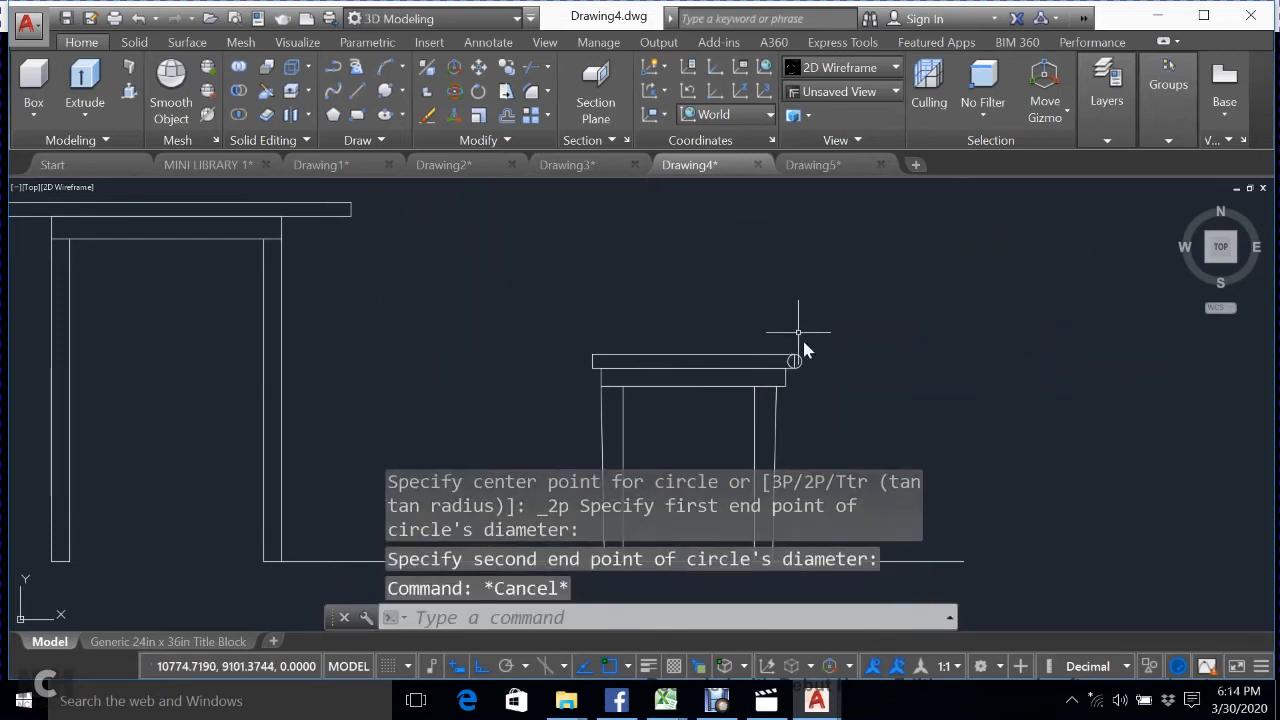
Mirror the circle on the seat's top board about the board's vertical centreline, keeping the original.
{"action": "left_click", "coordinate": [802, 362]}
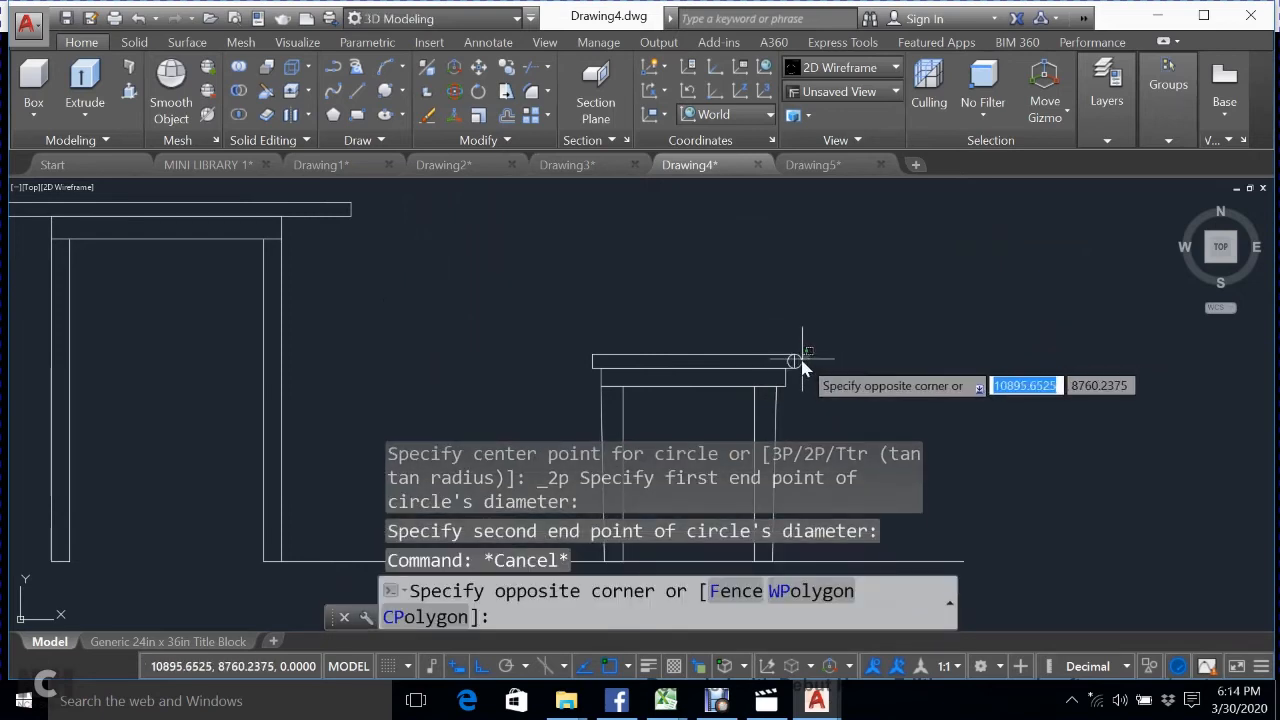
{"action": "left_click", "coordinate": [797, 362]}
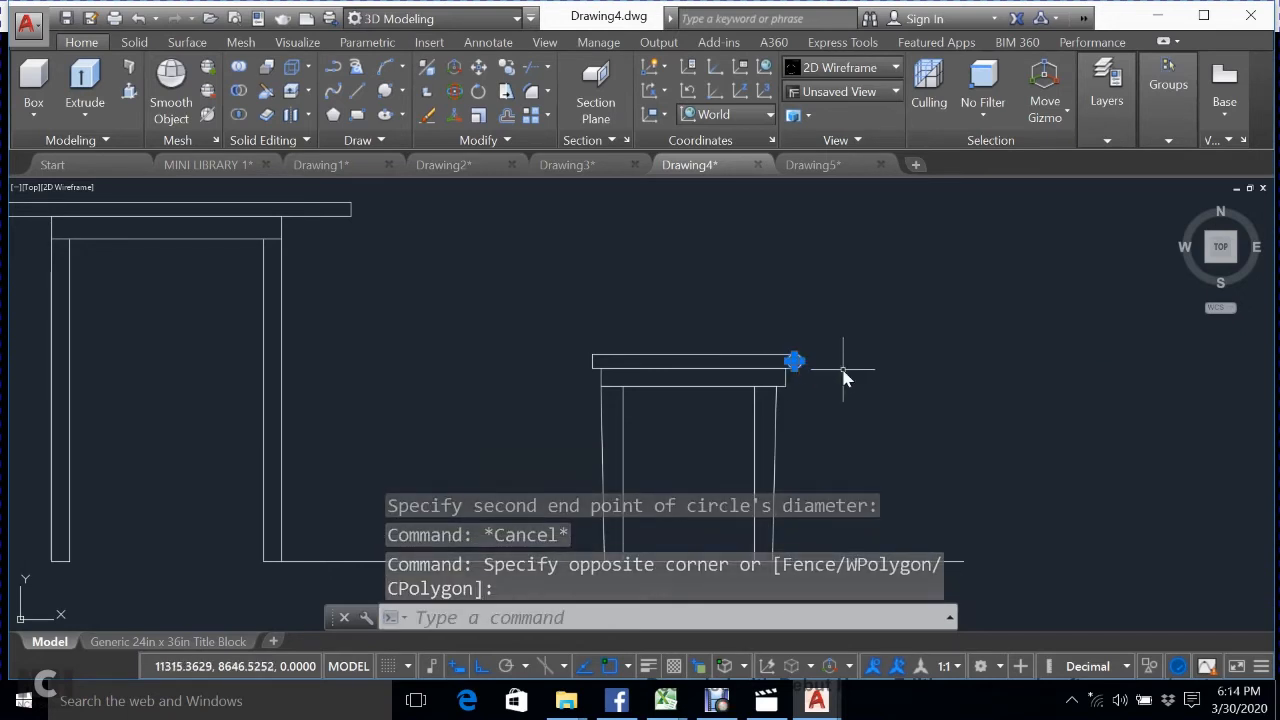
{"action": "type", "text": "MI"}
{"action": "key", "text": "Return"}
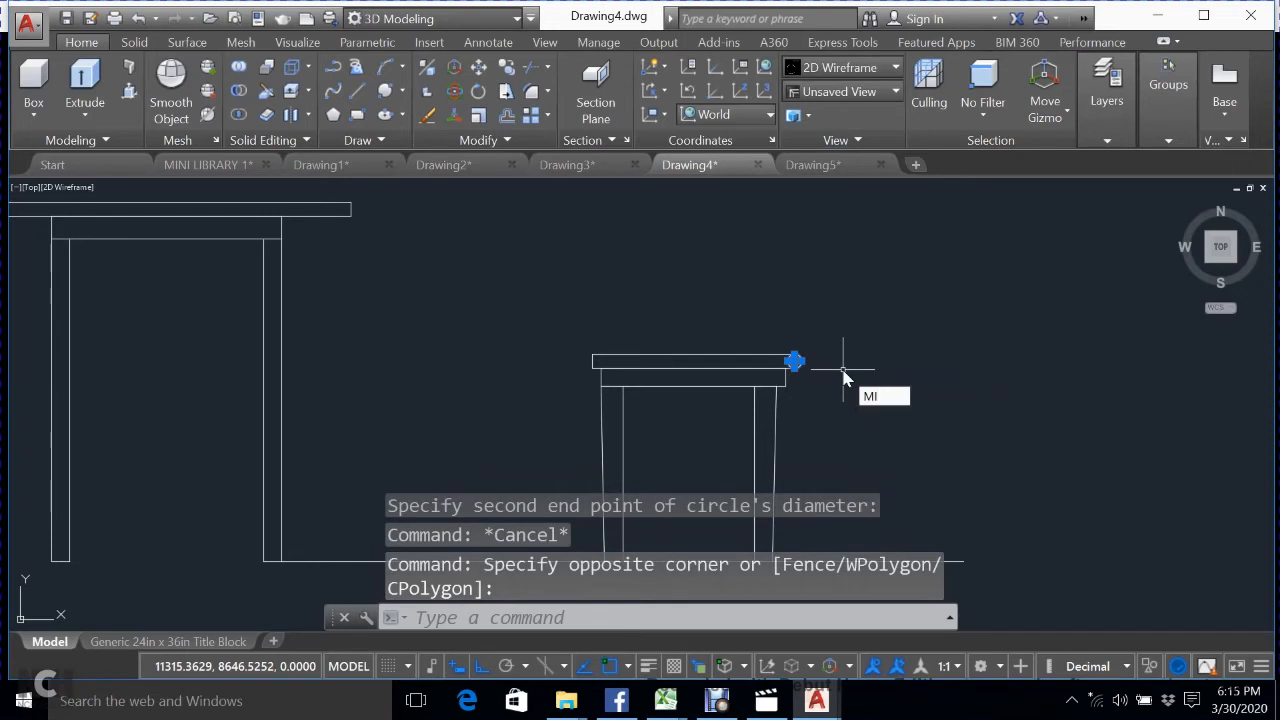
{"action": "left_click", "coordinate": [694, 358]}
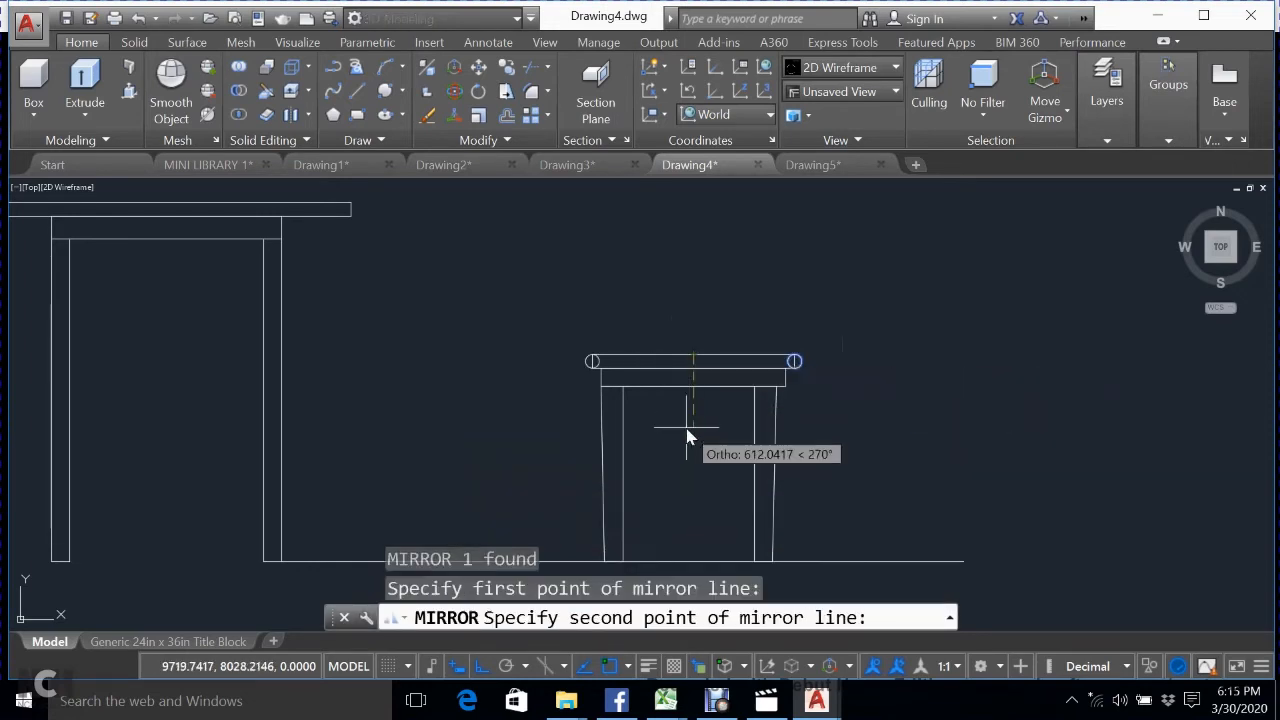
{"action": "left_click", "coordinate": [686, 430]}
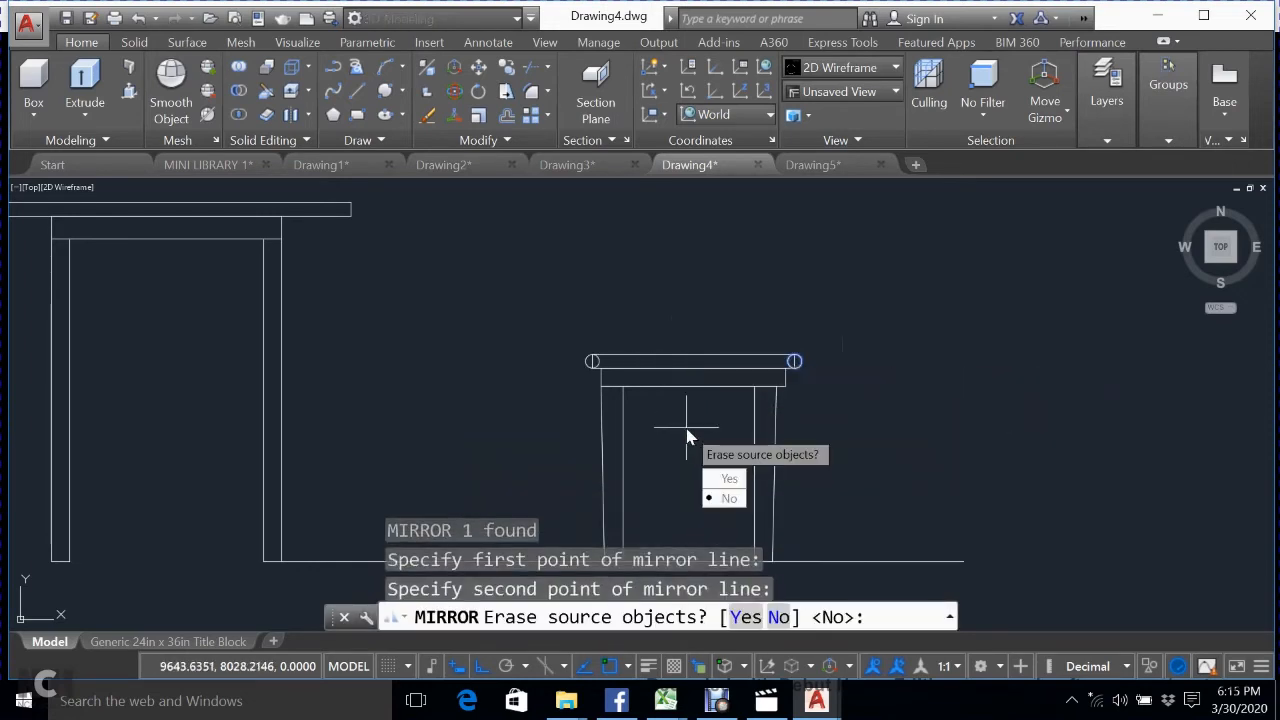
{"action": "left_click", "coordinate": [726, 498]}
Trim the inner circle halves and the vertical end lines of the seat's top board, leaving both ends rounded.
{"action": "type", "text": "TR"}
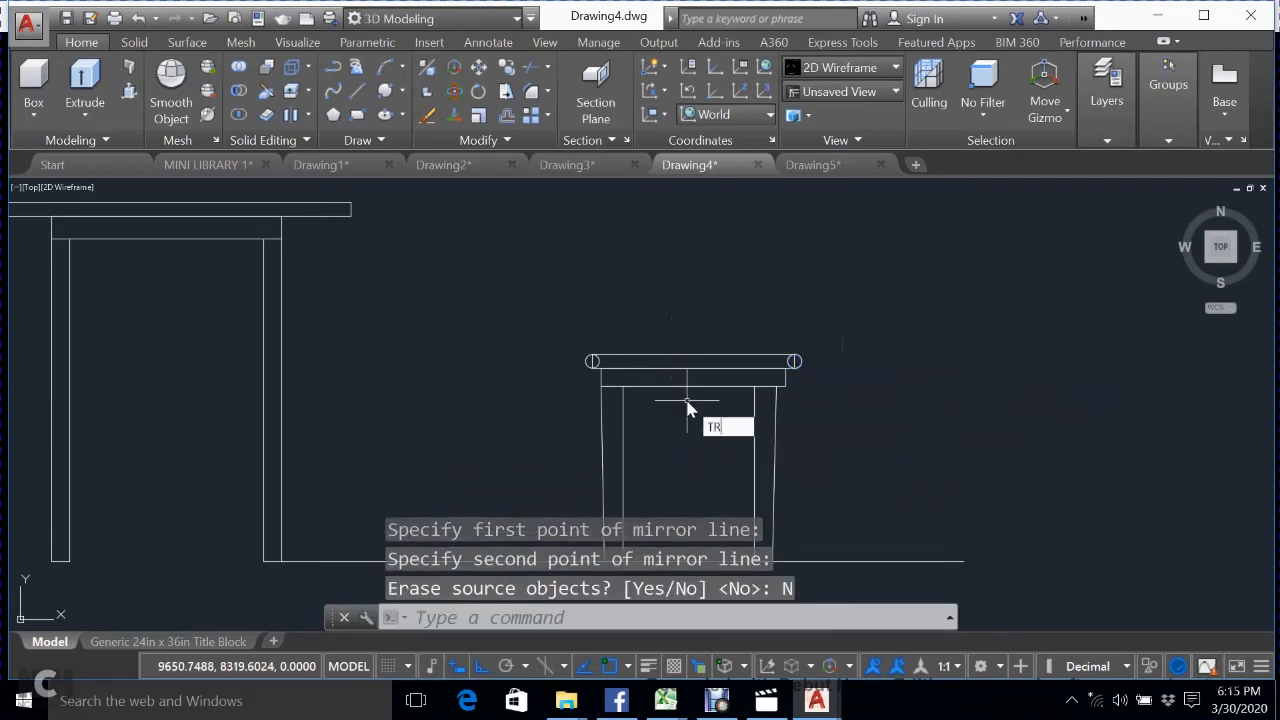
{"action": "key", "text": "Return"}
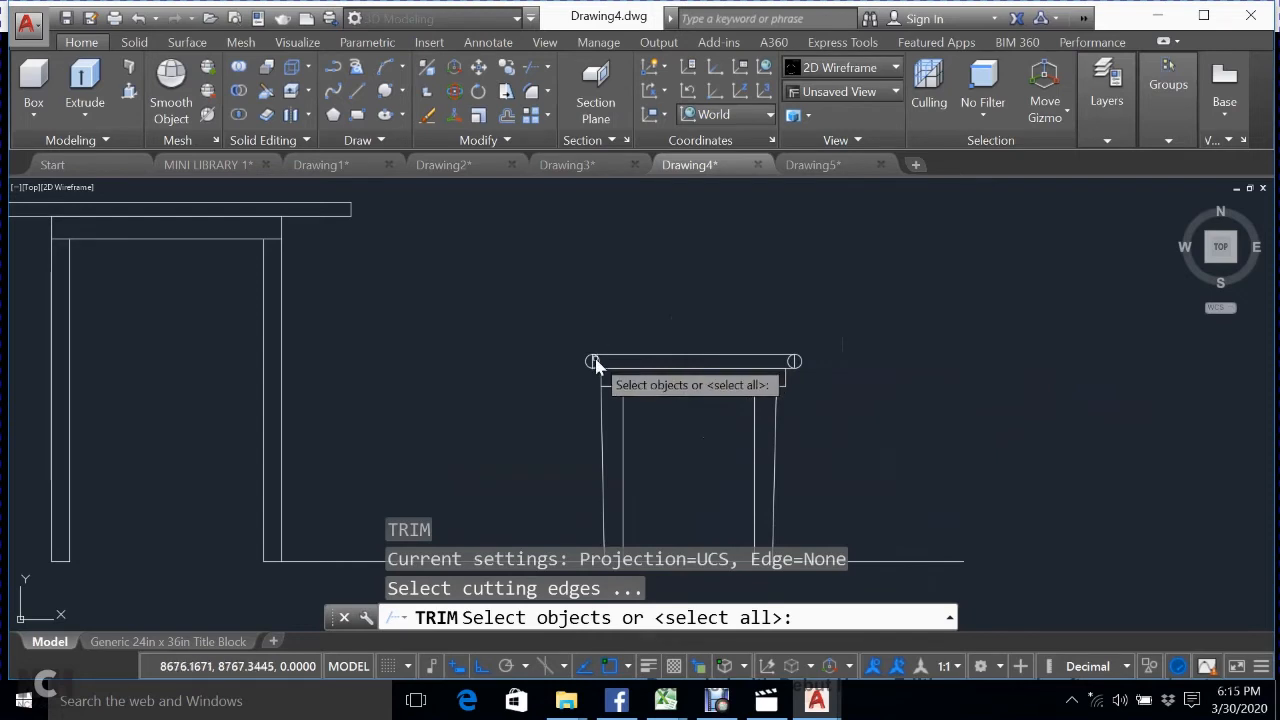
{"action": "key", "text": "Return"}
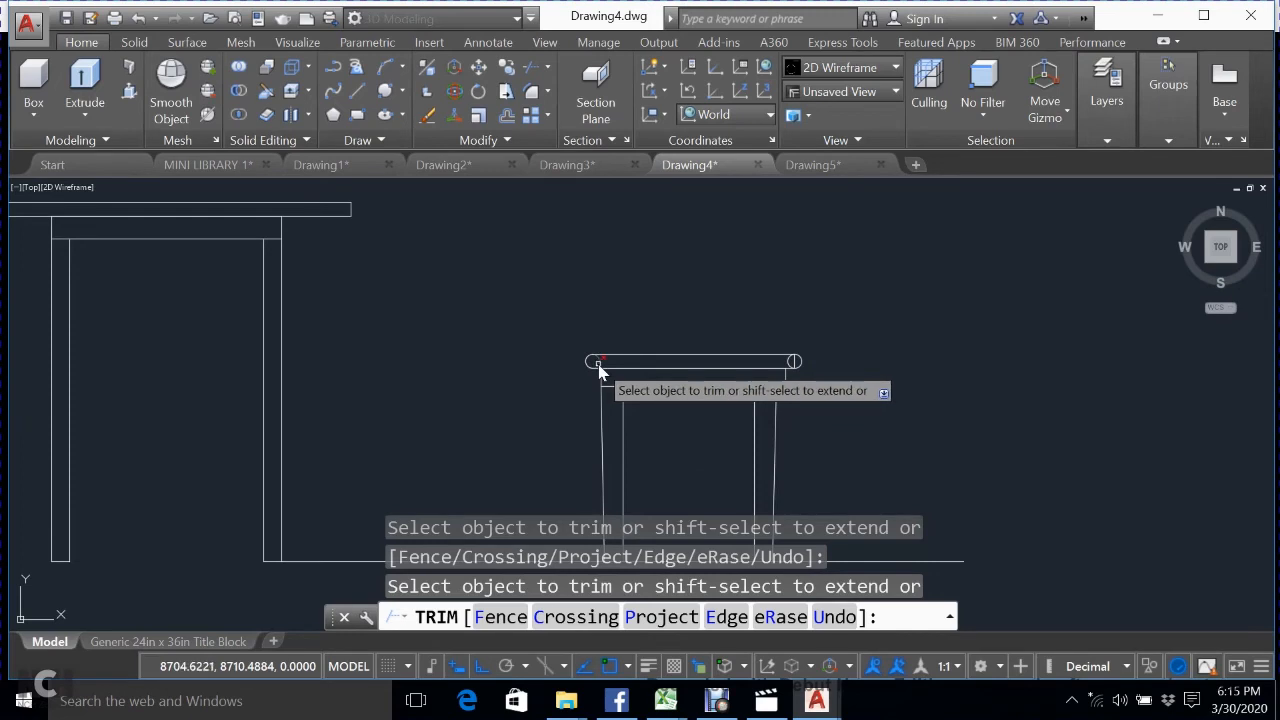
{"action": "left_click", "coordinate": [790, 361]}
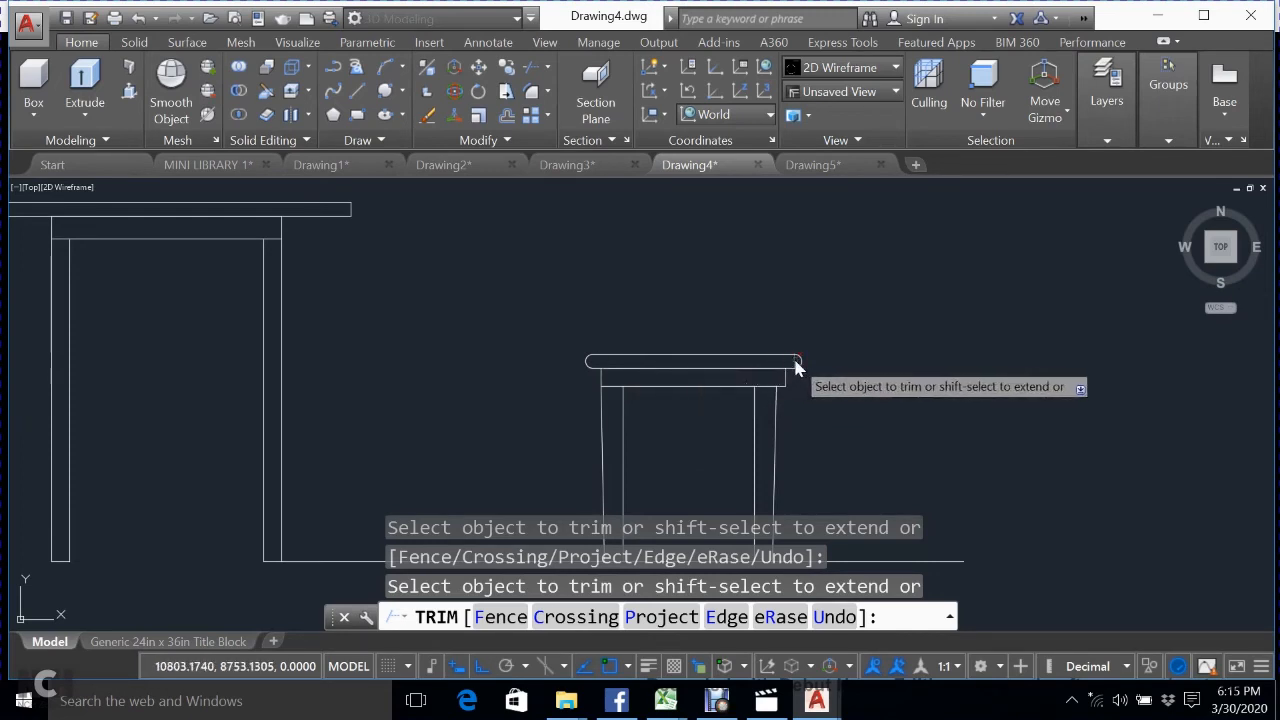
{"action": "key", "text": "Escape"}
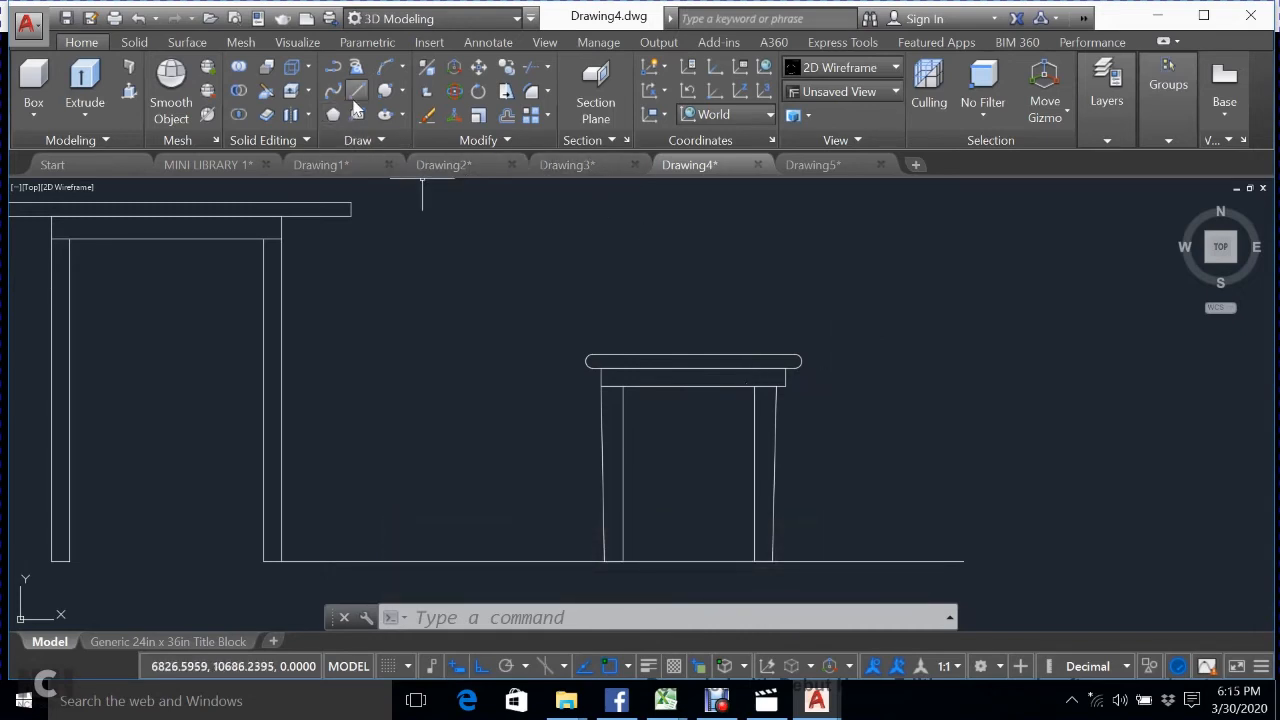
Draw a backrest line 2208.85 long at 75° from the seat board's top edge, starting 254.24 left of that edge's right endpoint.
{"action": "left_click", "coordinate": [796, 359]}
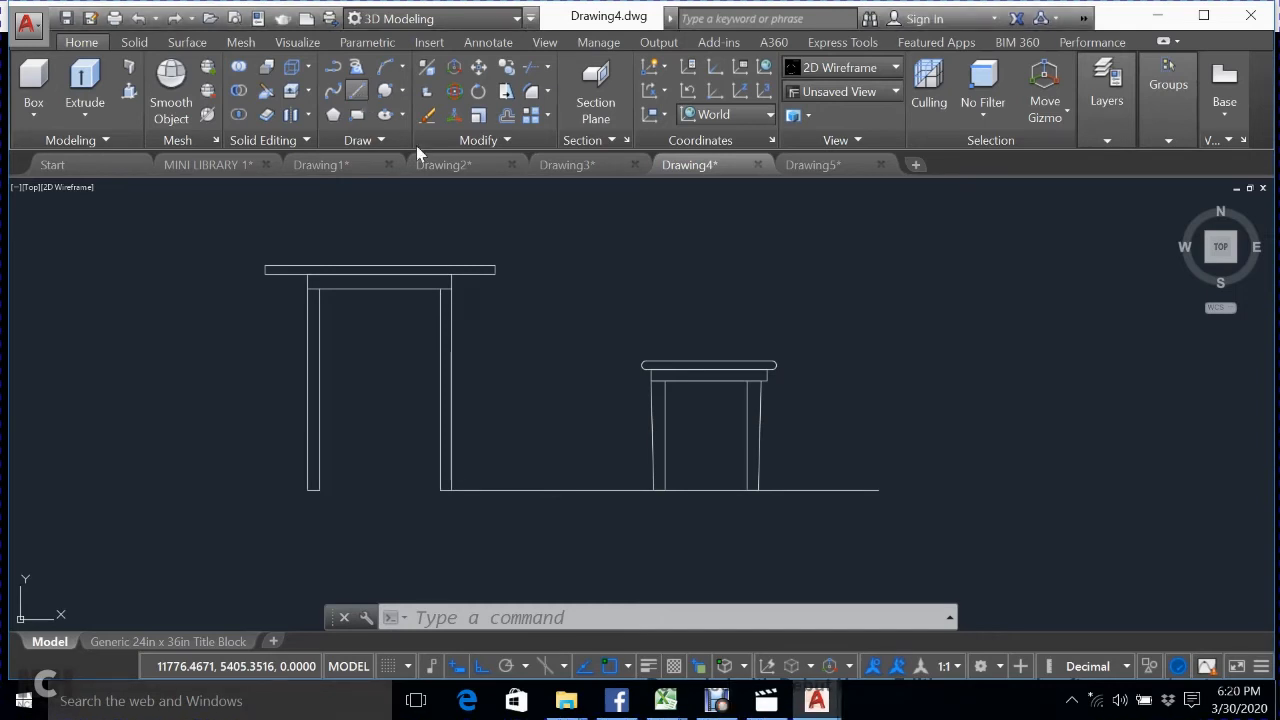
{"action": "left_click", "coordinate": [357, 90]}
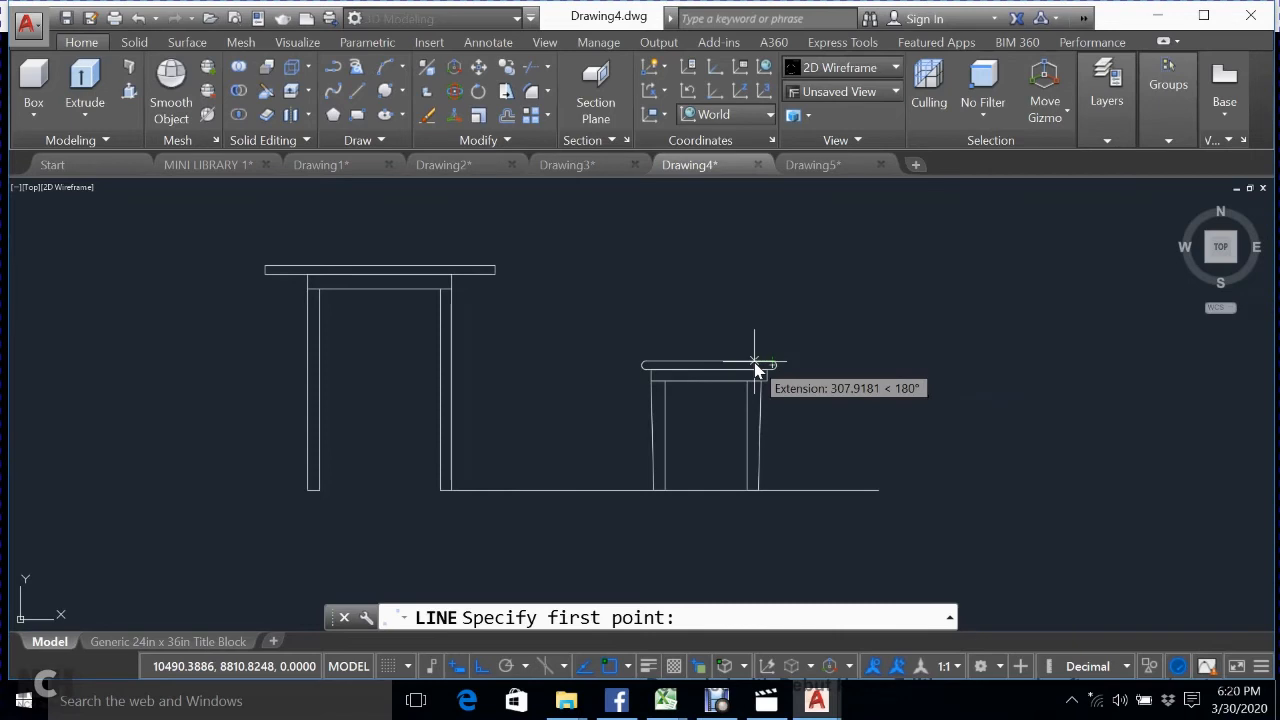
{"action": "type", "text": "2"}
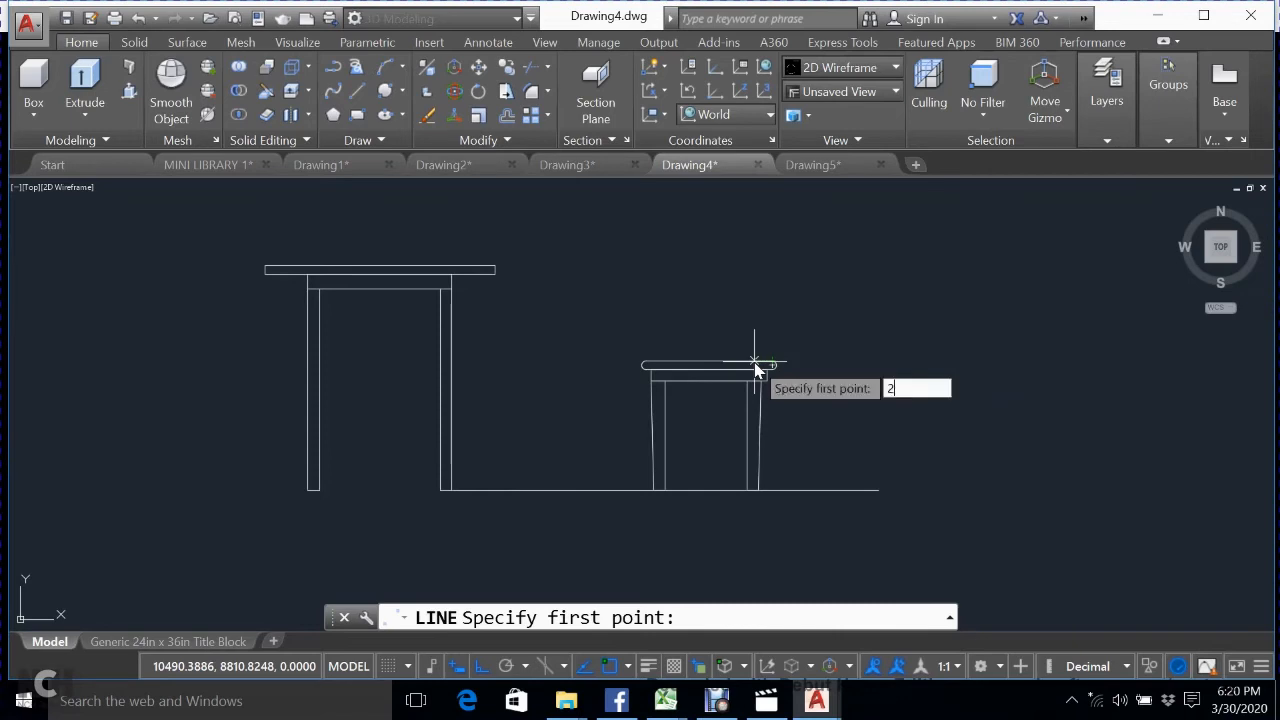
{"action": "type", "text": "54.24"}
{"action": "key", "text": "Return"}
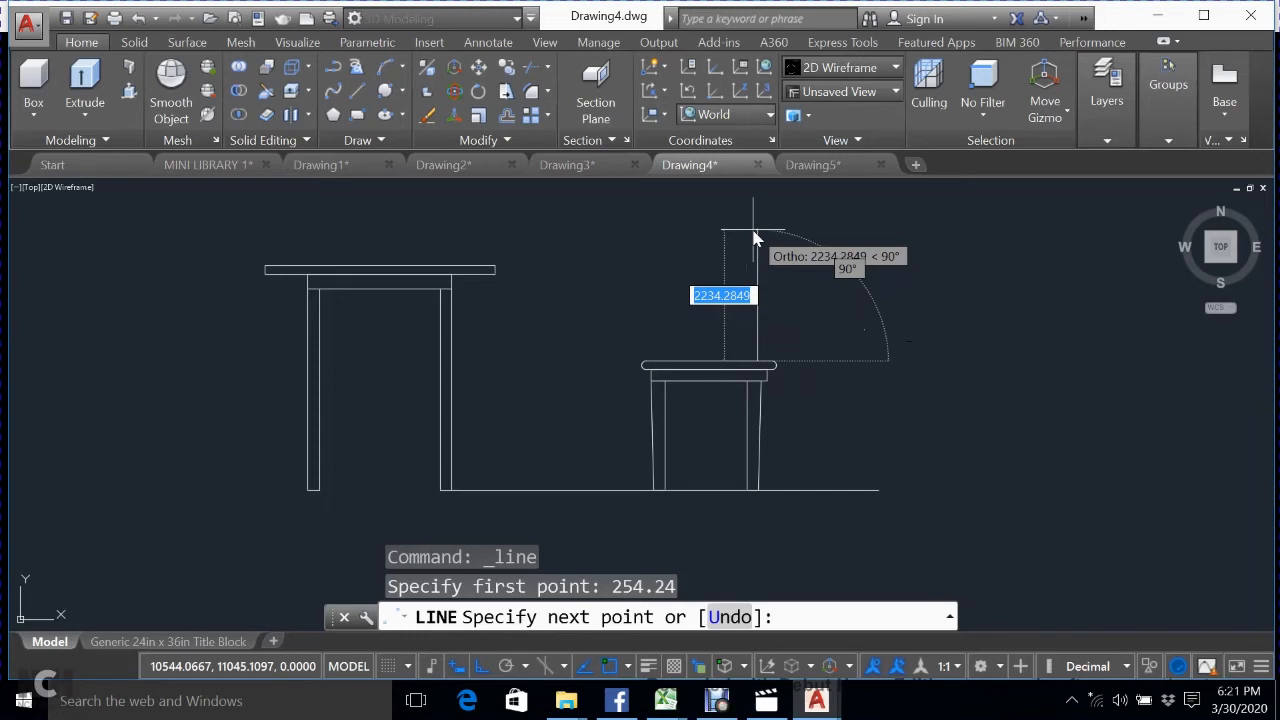
{"action": "type", "text": "2208.85"}
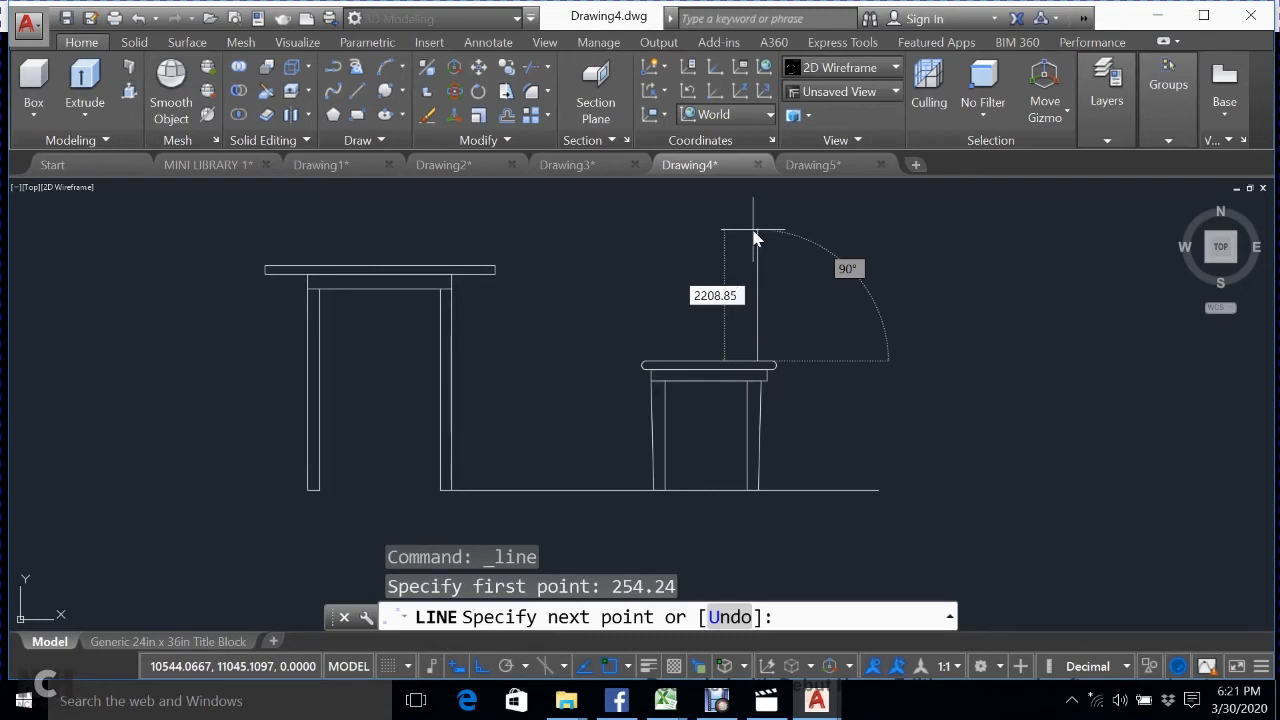
{"action": "key", "text": "Tab"}
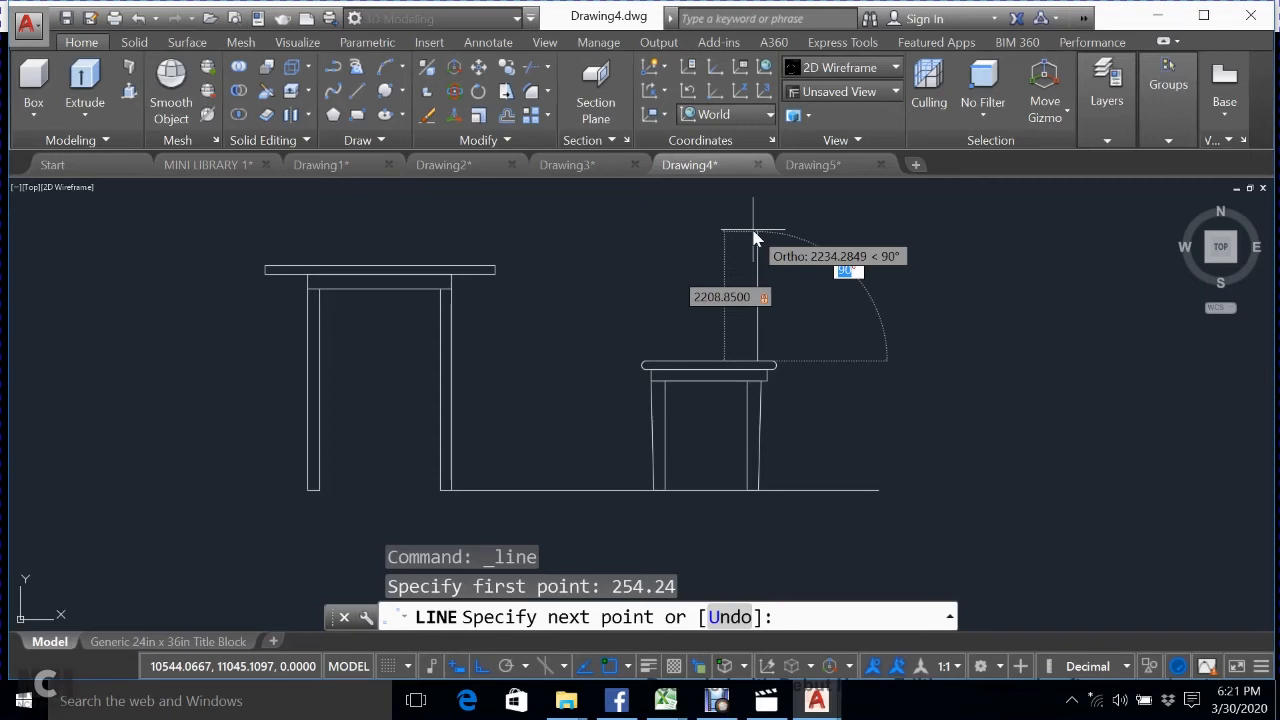
{"action": "key", "text": "BackSpace"}
{"action": "type", "text": "75"}
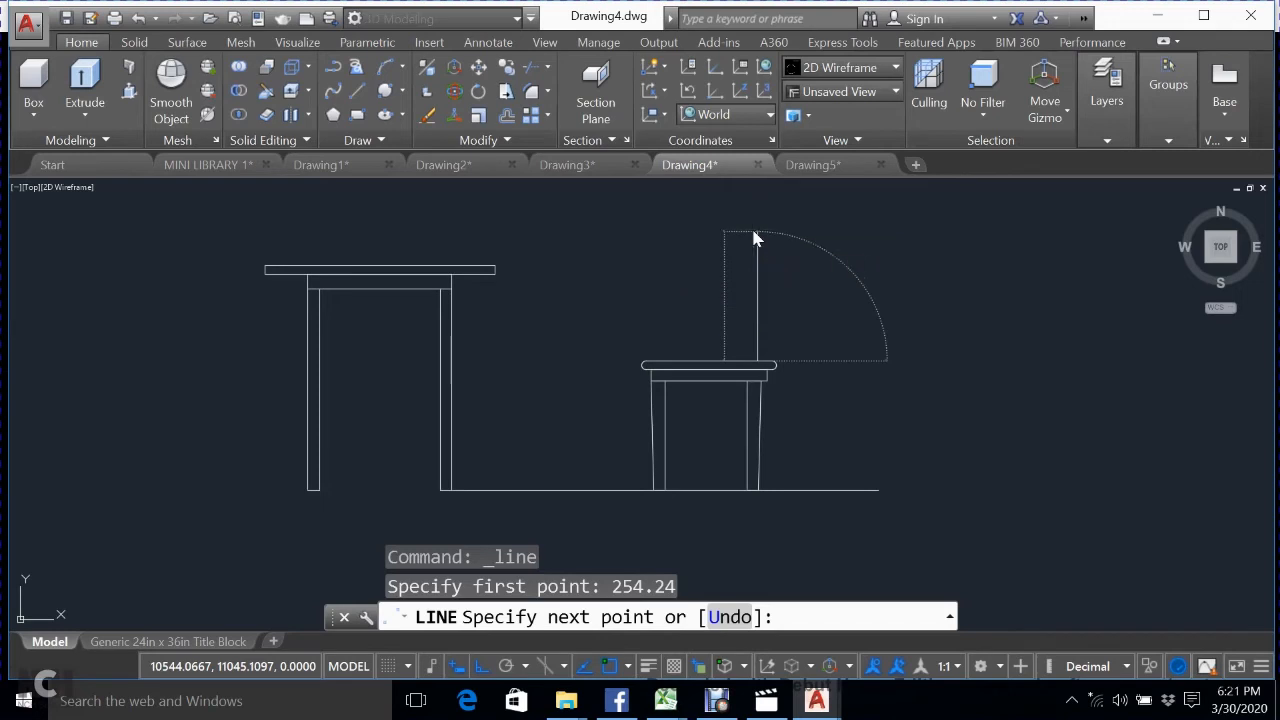
{"action": "key", "text": "Return"}
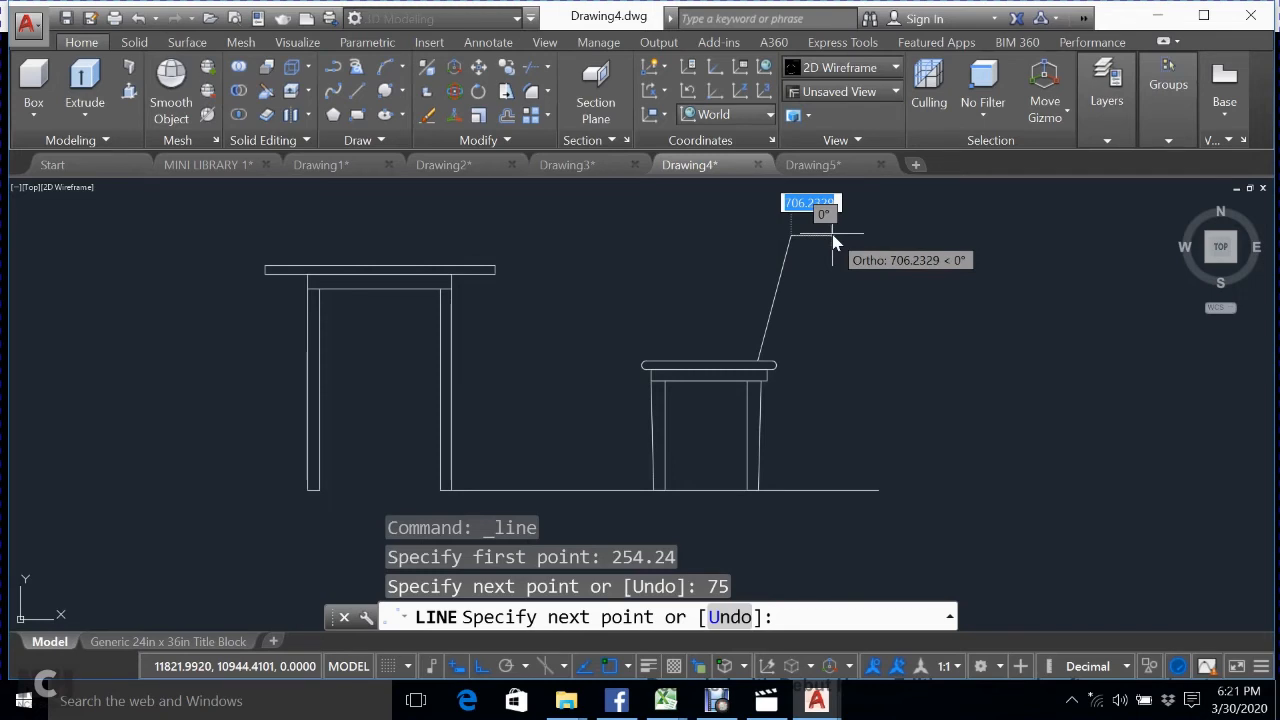
{"action": "key", "text": "Escape"}
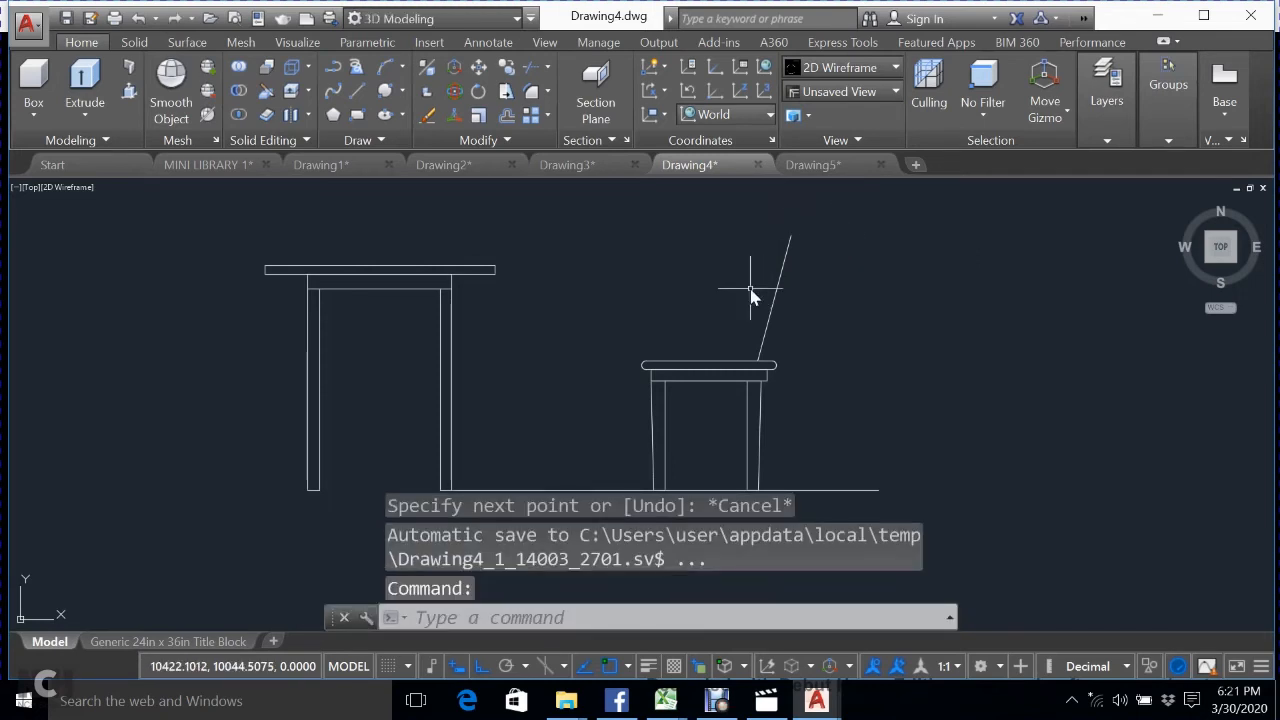
Copy the slanted backrest line from its lower end to the right endpoint of the seat board's straight top edge.
{"action": "left_click", "coordinate": [507, 116]}
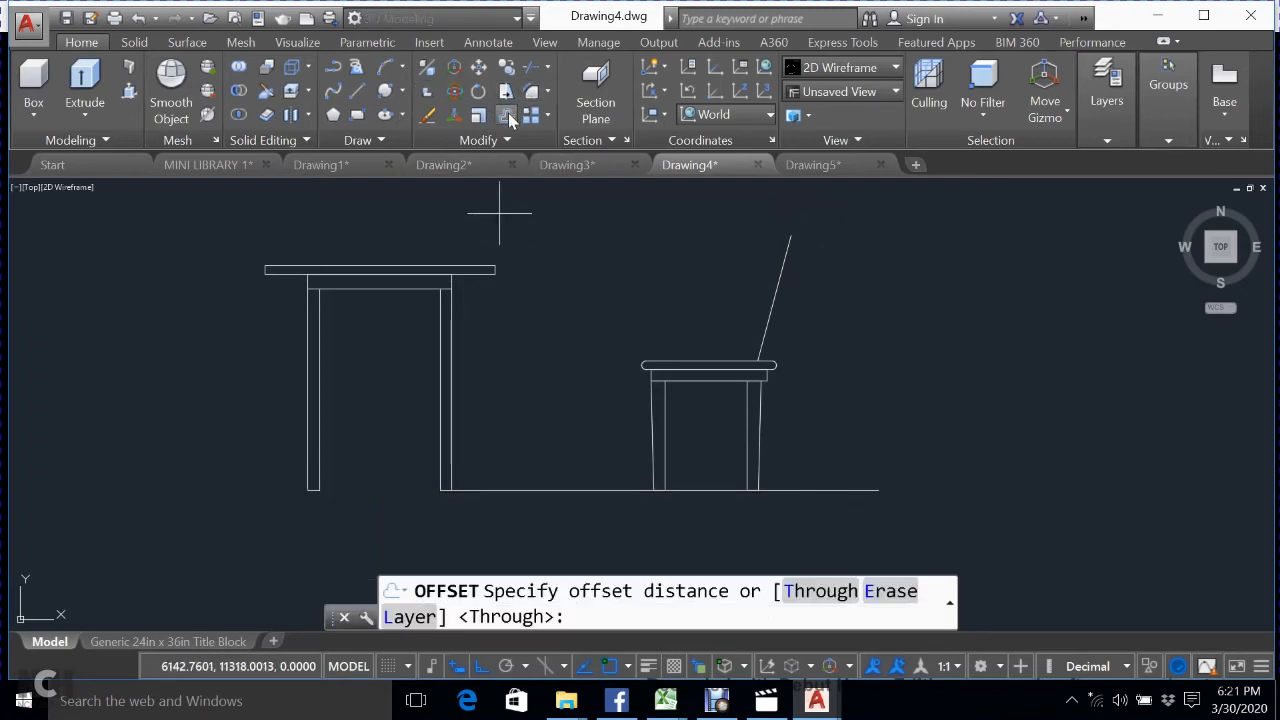
{"action": "key", "text": "Escape"}
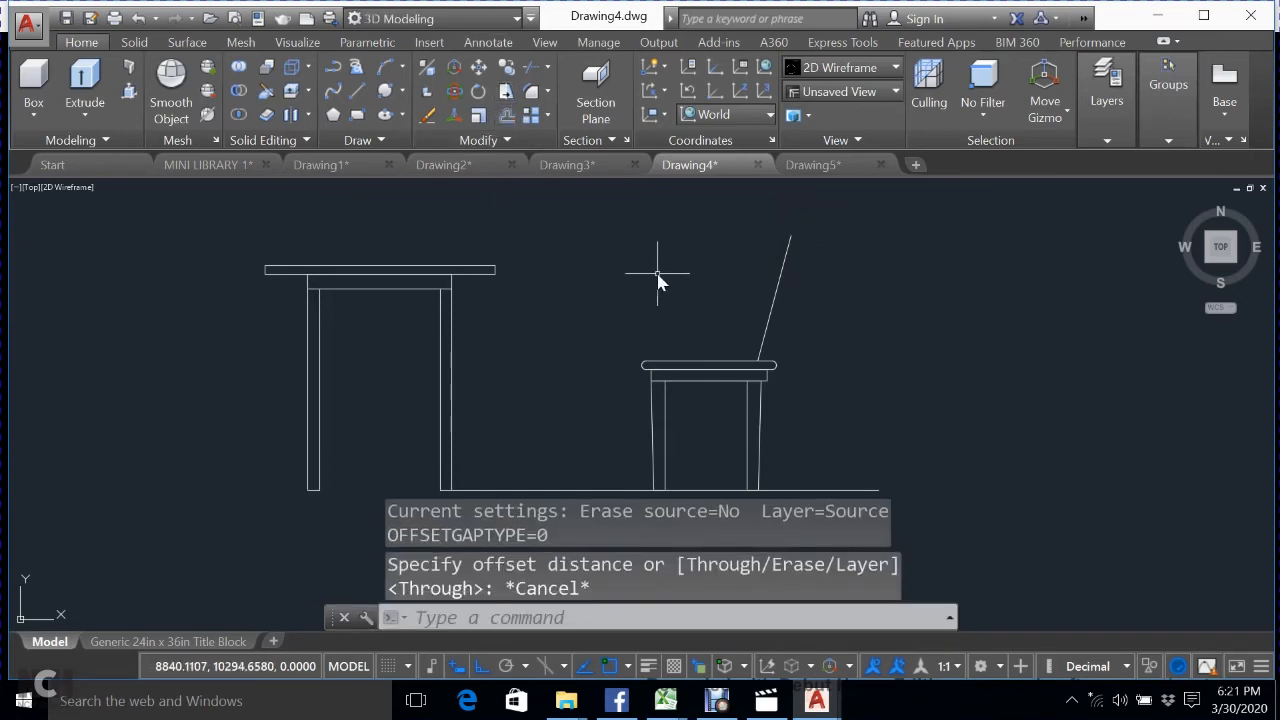
{"action": "type", "text": "c"}
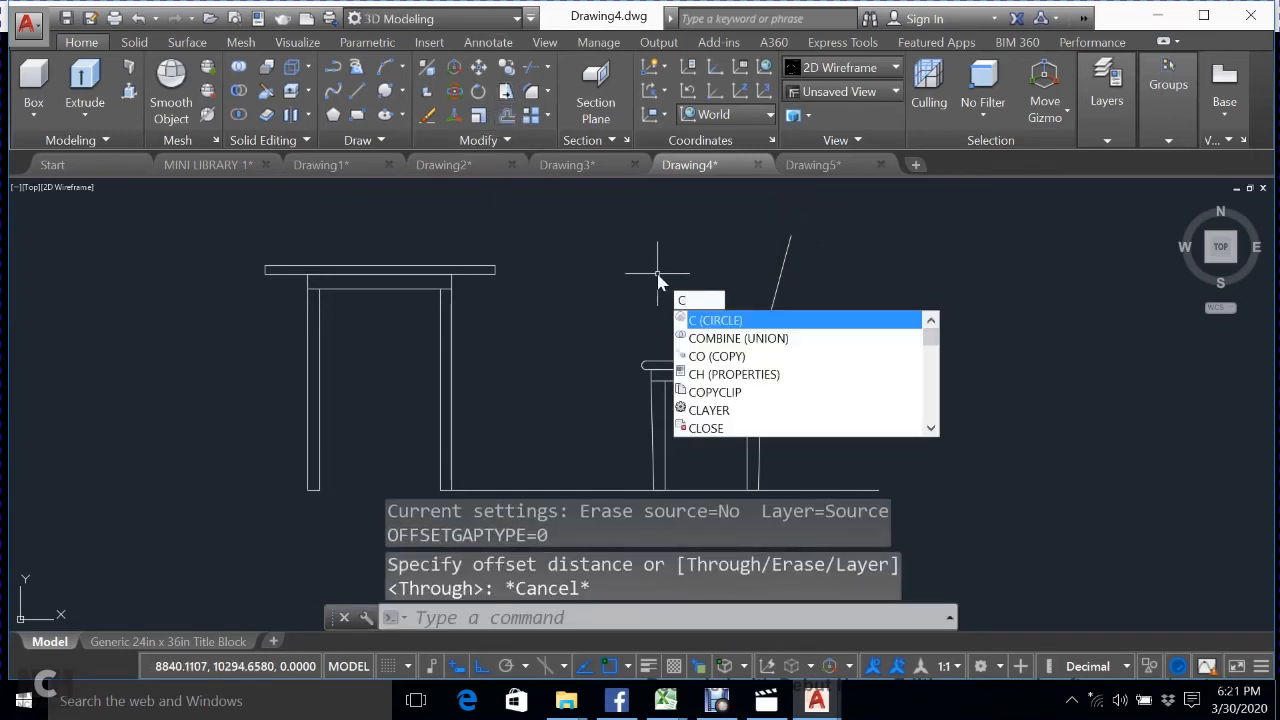
{"action": "key", "text": "Down"}
{"action": "key", "text": "Down"}
{"action": "key", "text": "Down"}
{"action": "key", "text": "Up"}
{"action": "key", "text": "Return"}
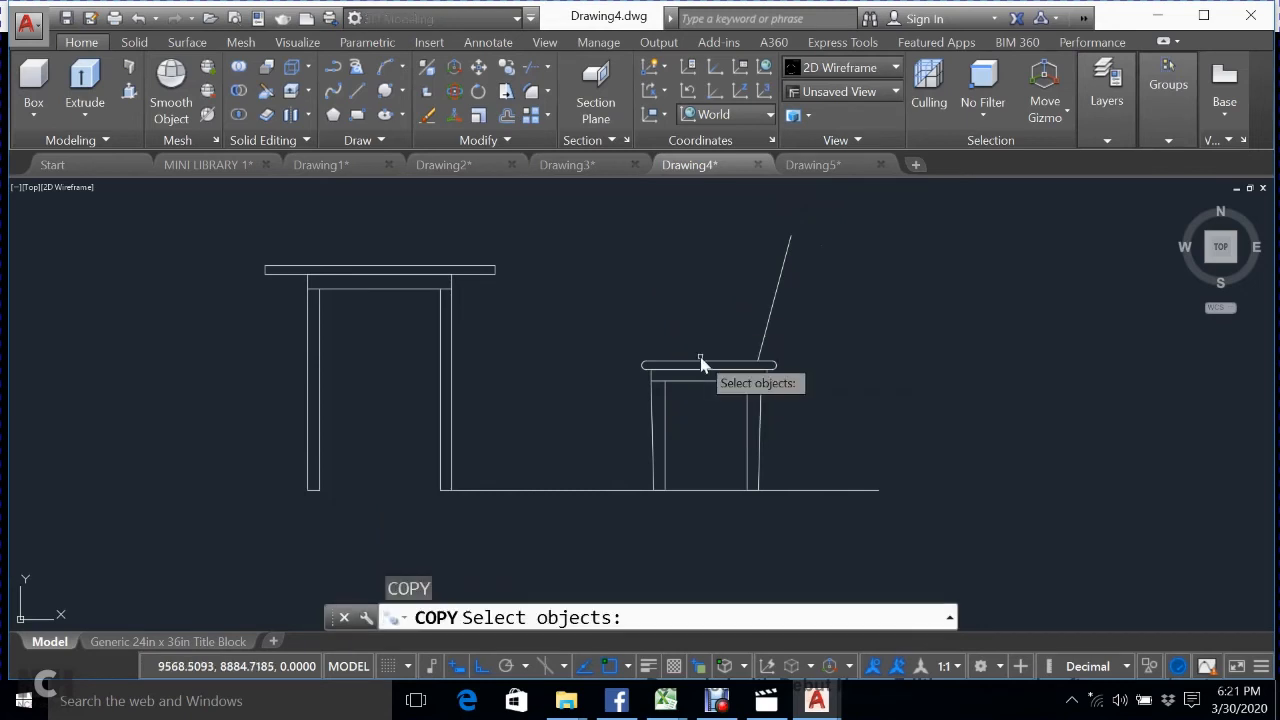
{"action": "left_click", "coordinate": [773, 312]}
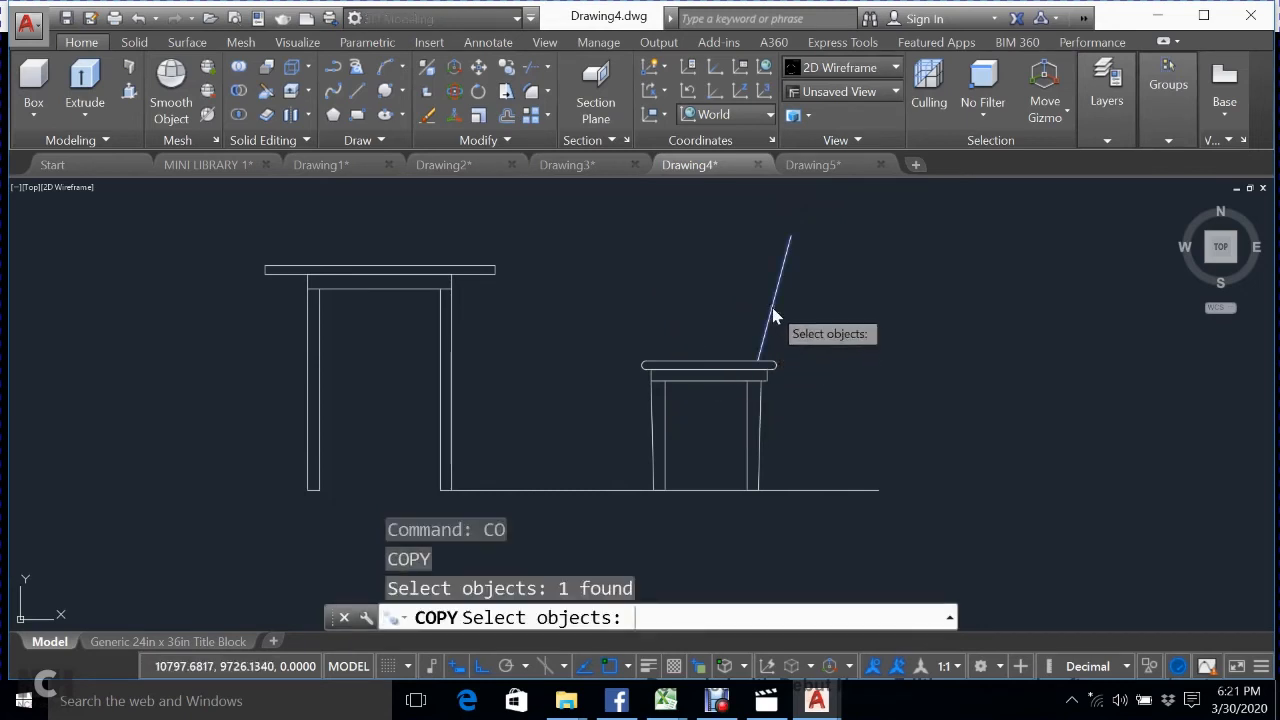
{"action": "key", "text": "Return"}
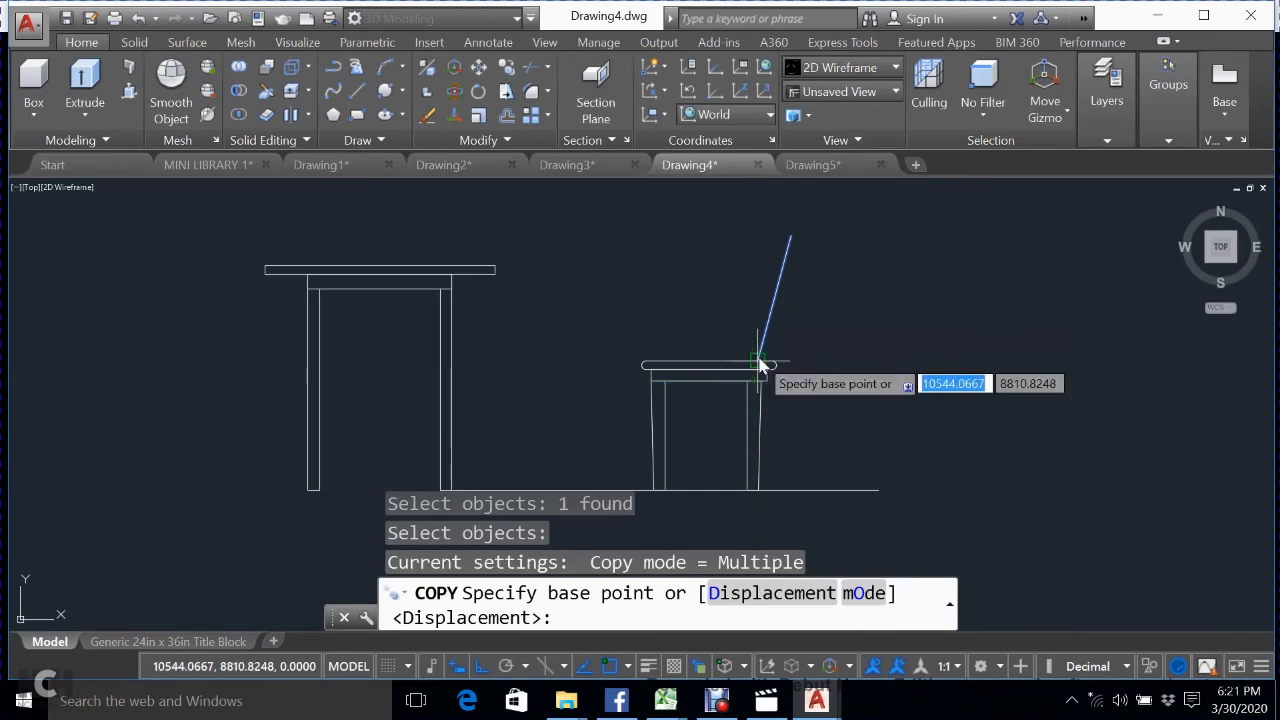
{"action": "left_click", "coordinate": [759, 362]}
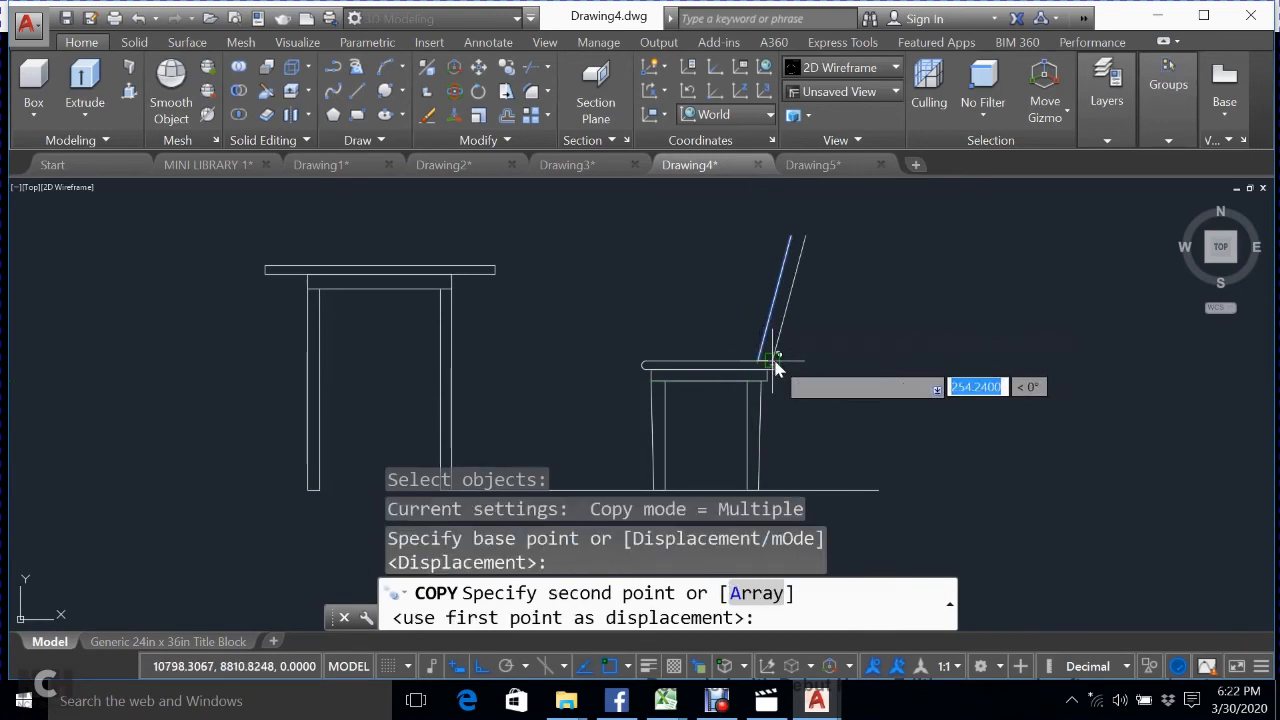
{"action": "left_click", "coordinate": [776, 365]}
{"action": "key", "text": "Return"}
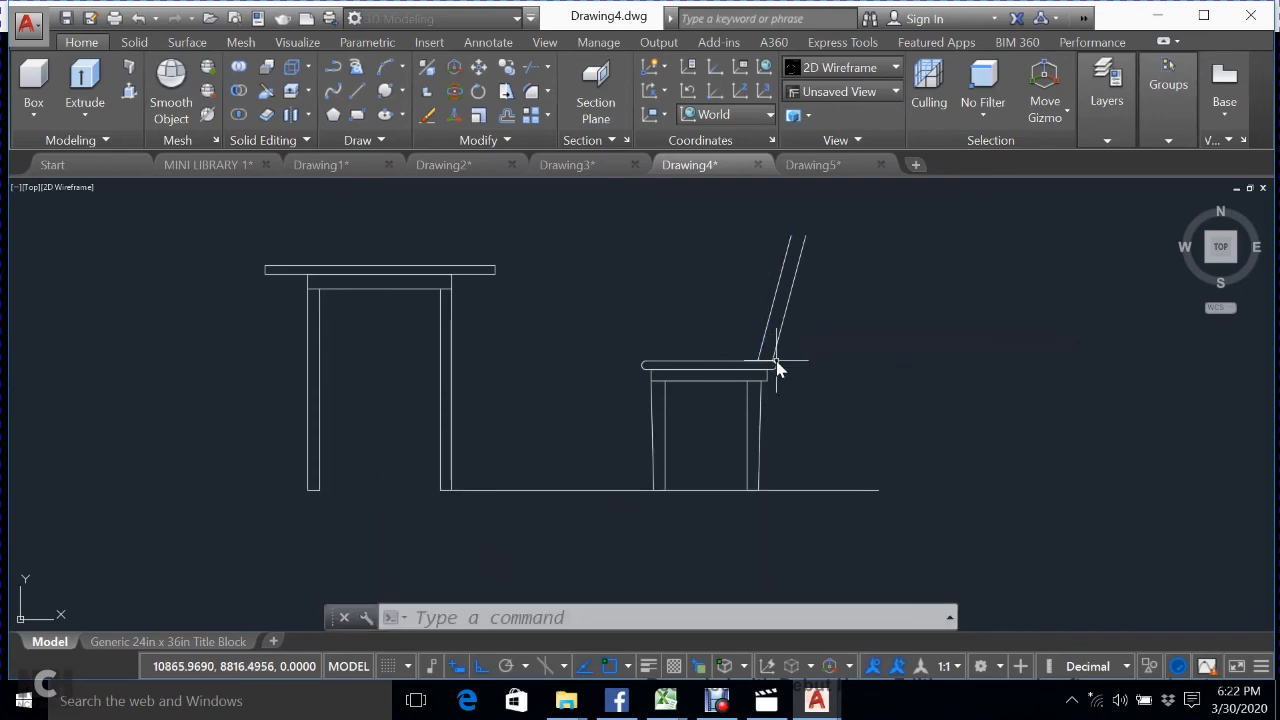
Draw a two-point circle spanning the upper ends of the two slanted backrest lines.
{"action": "left_click", "coordinate": [395, 97]}
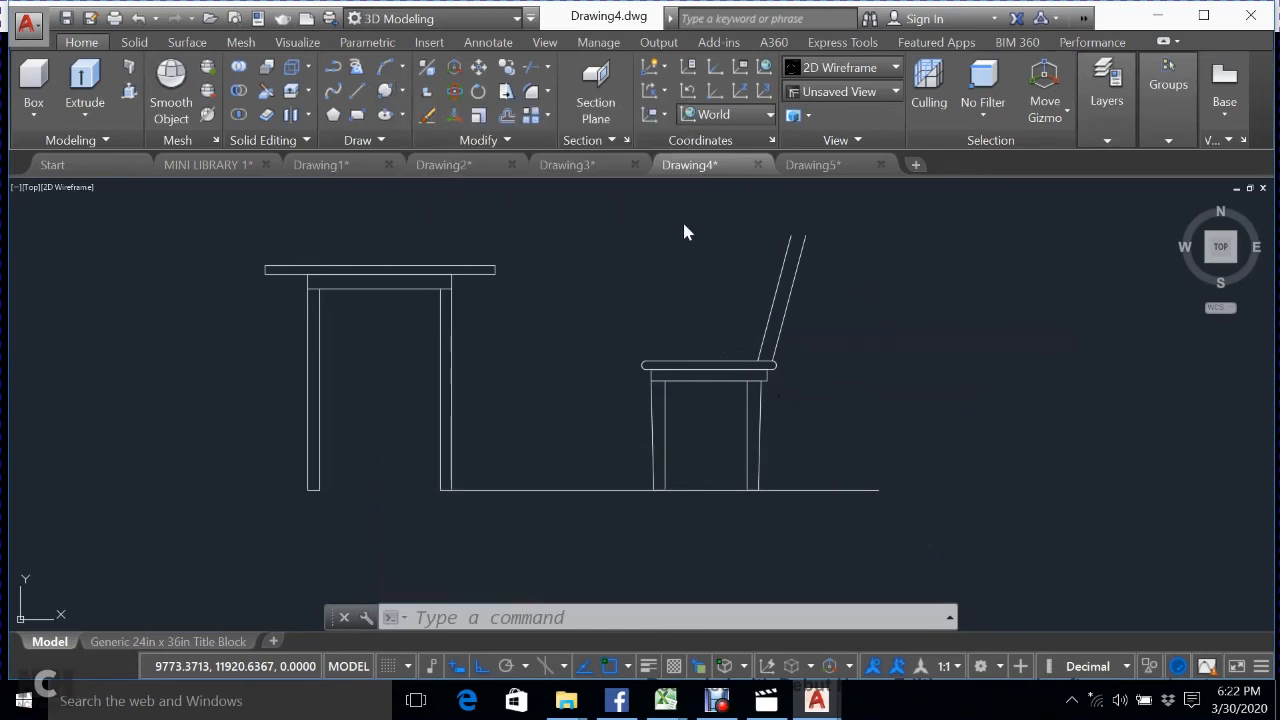
{"action": "left_click", "coordinate": [802, 238]}
{"action": "left_click", "coordinate": [804, 241]}
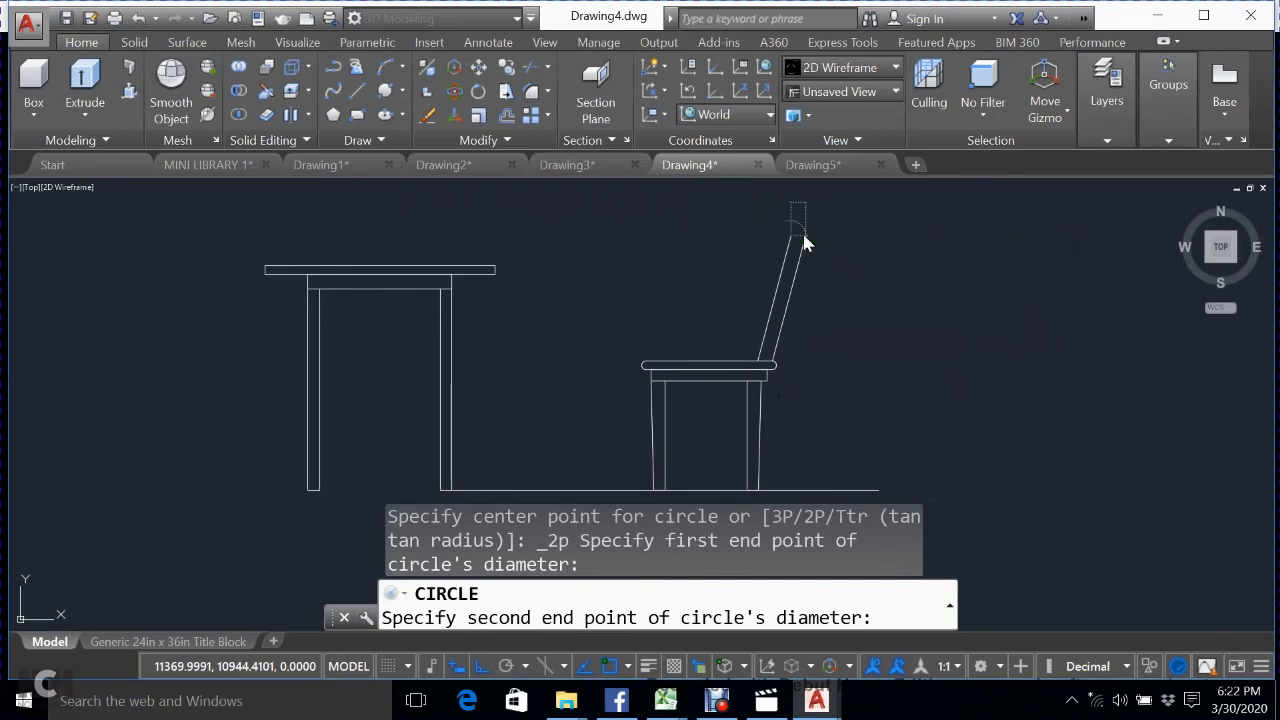
{"action": "key", "text": "Escape"}
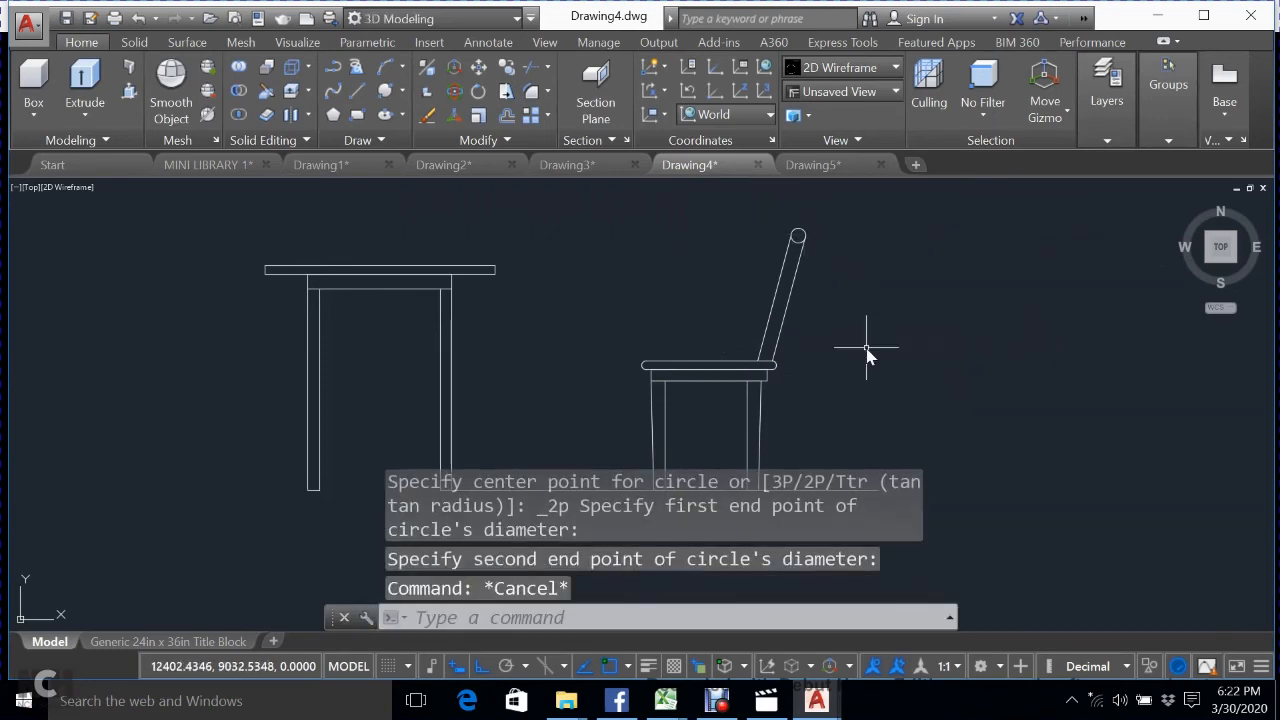
Trim away the lower half of the circle between the backrest lines, leaving a rounded backrest top.
{"action": "type", "text": "TR"}
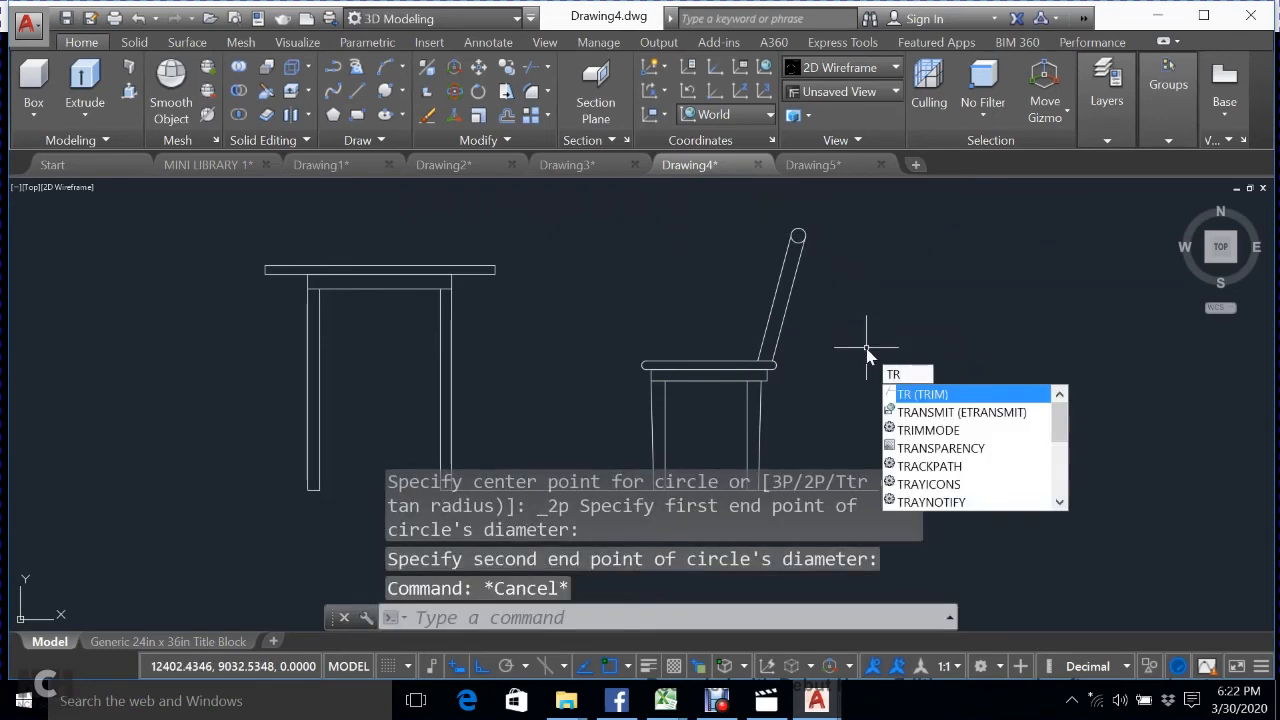
{"action": "key", "text": "Return"}
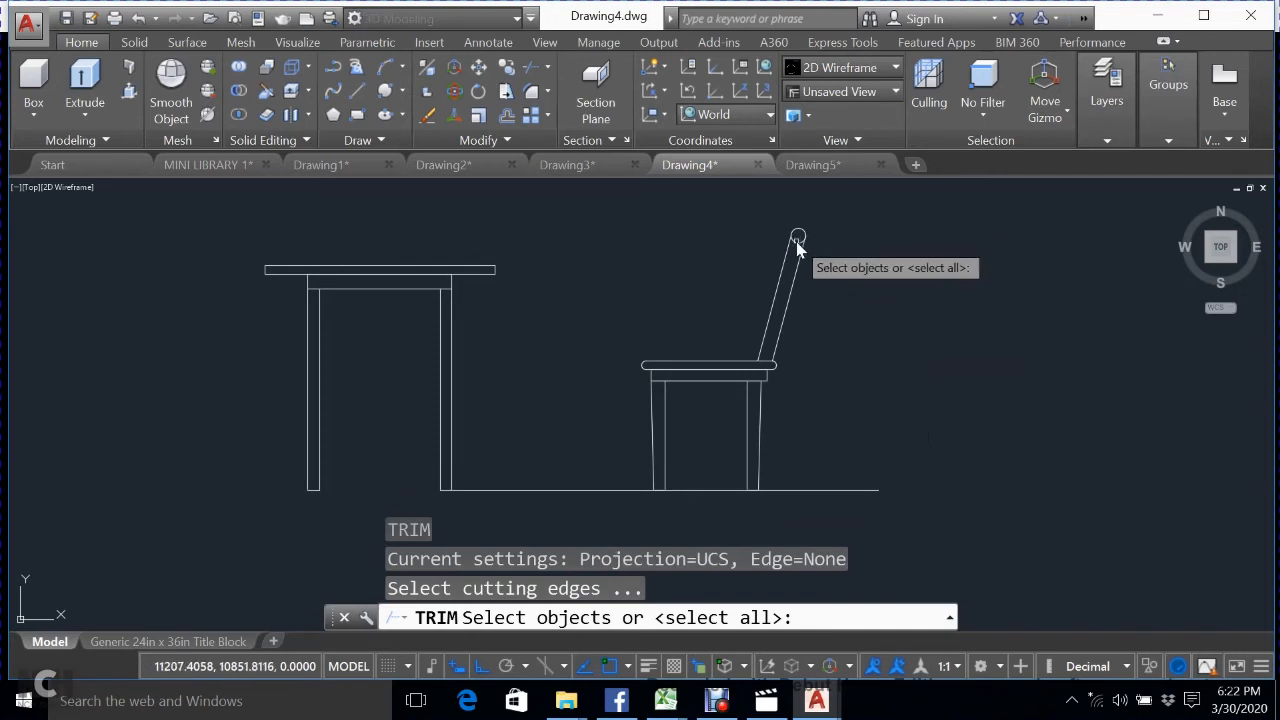
{"action": "key", "text": "Return"}
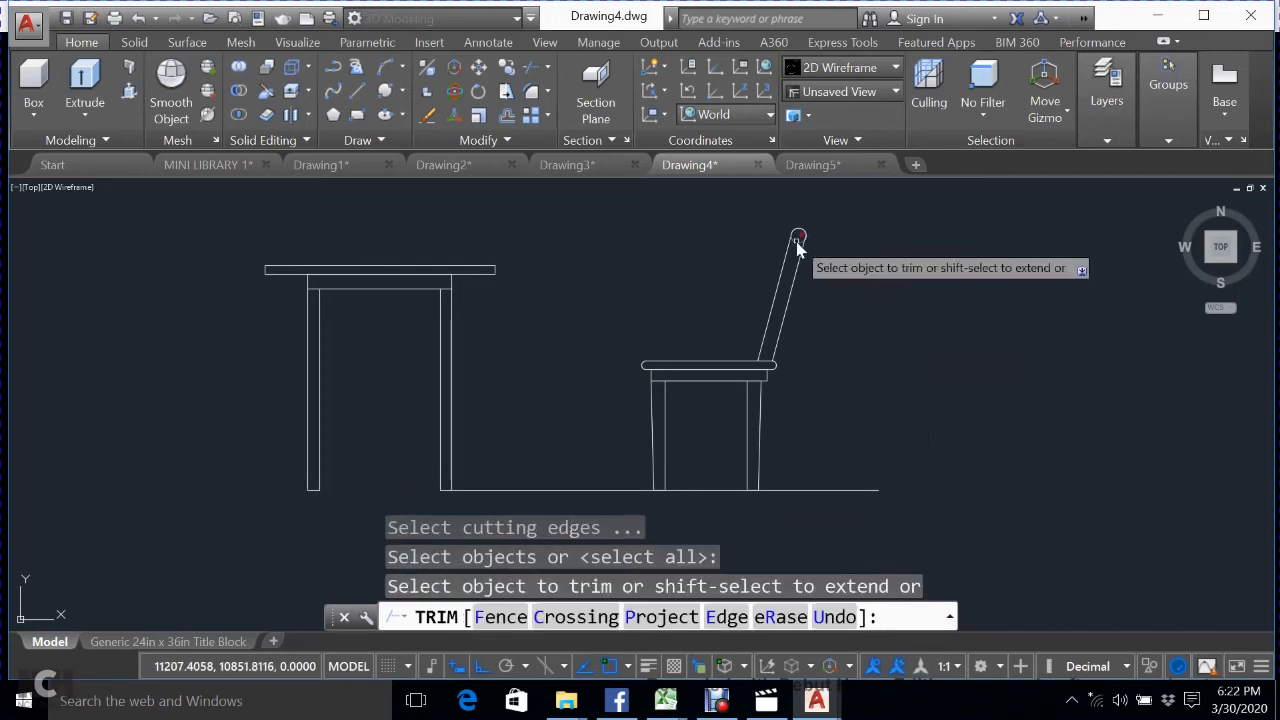
{"action": "left_click", "coordinate": [797, 240]}
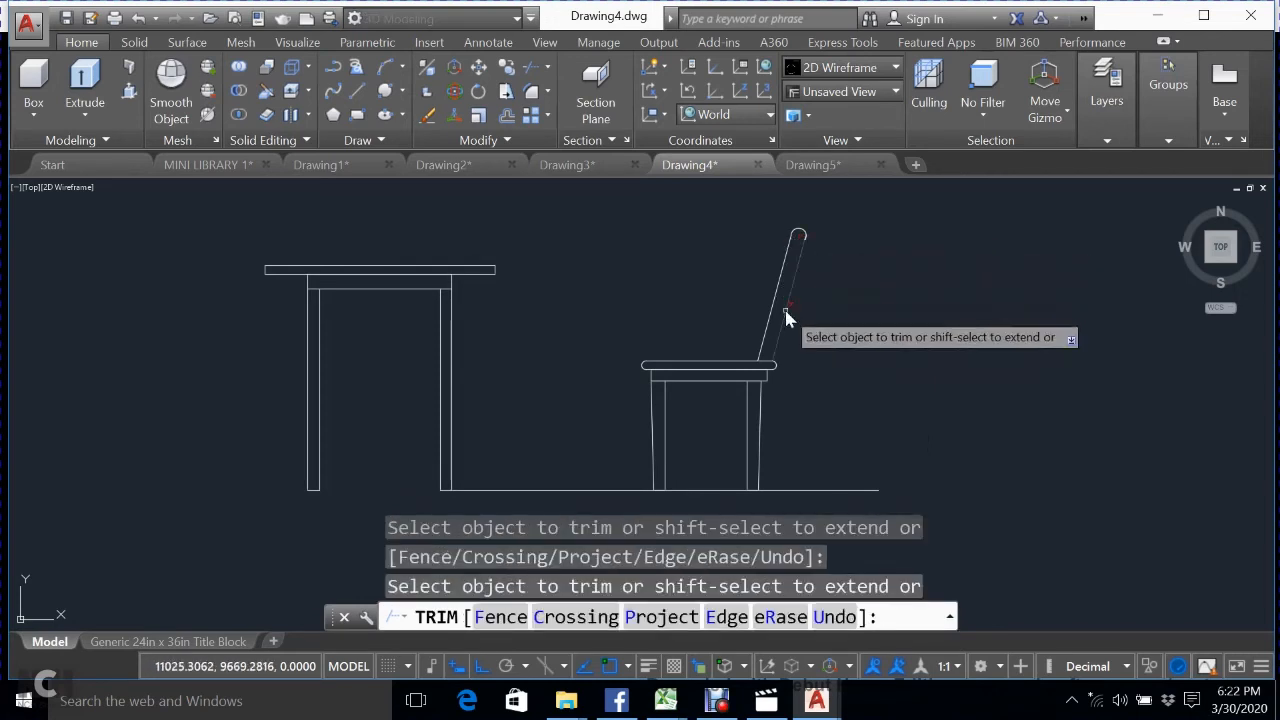
{"action": "key", "text": "Escape"}
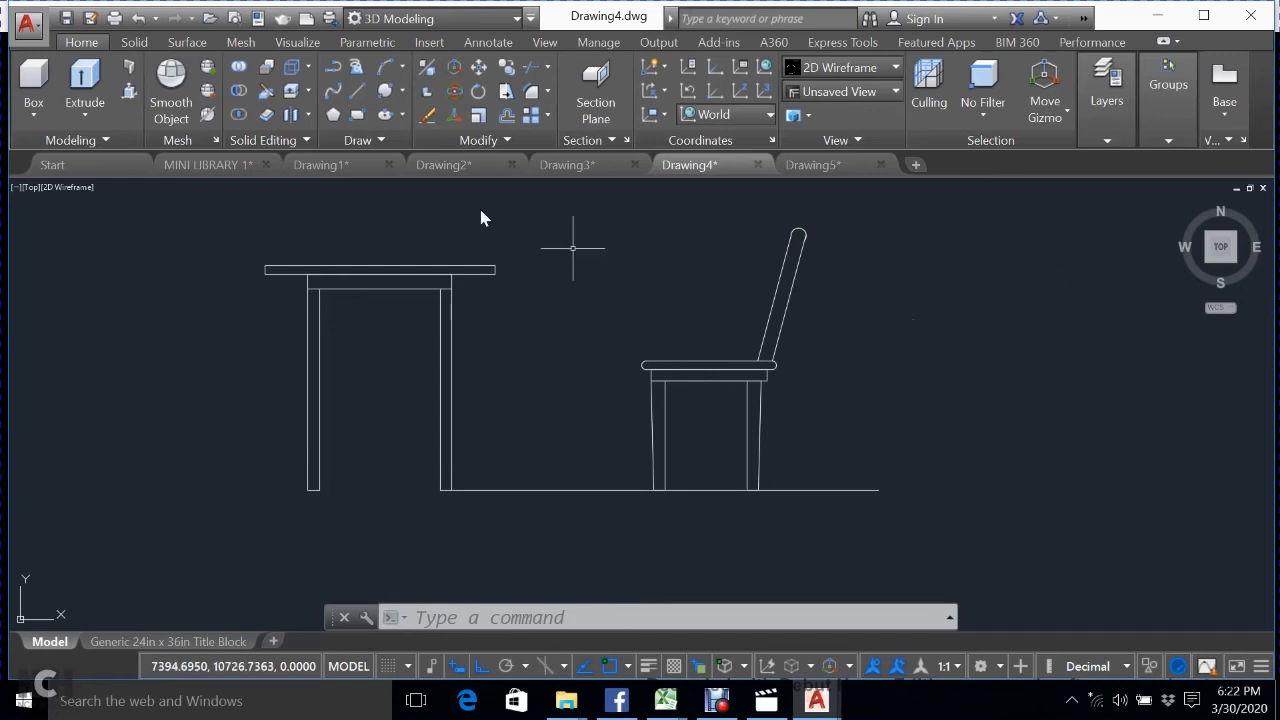
Draw a horizontal stretcher line between the inner edges of the chair's two legs, about 651 above the floor line.
{"action": "left_click", "coordinate": [357, 90]}
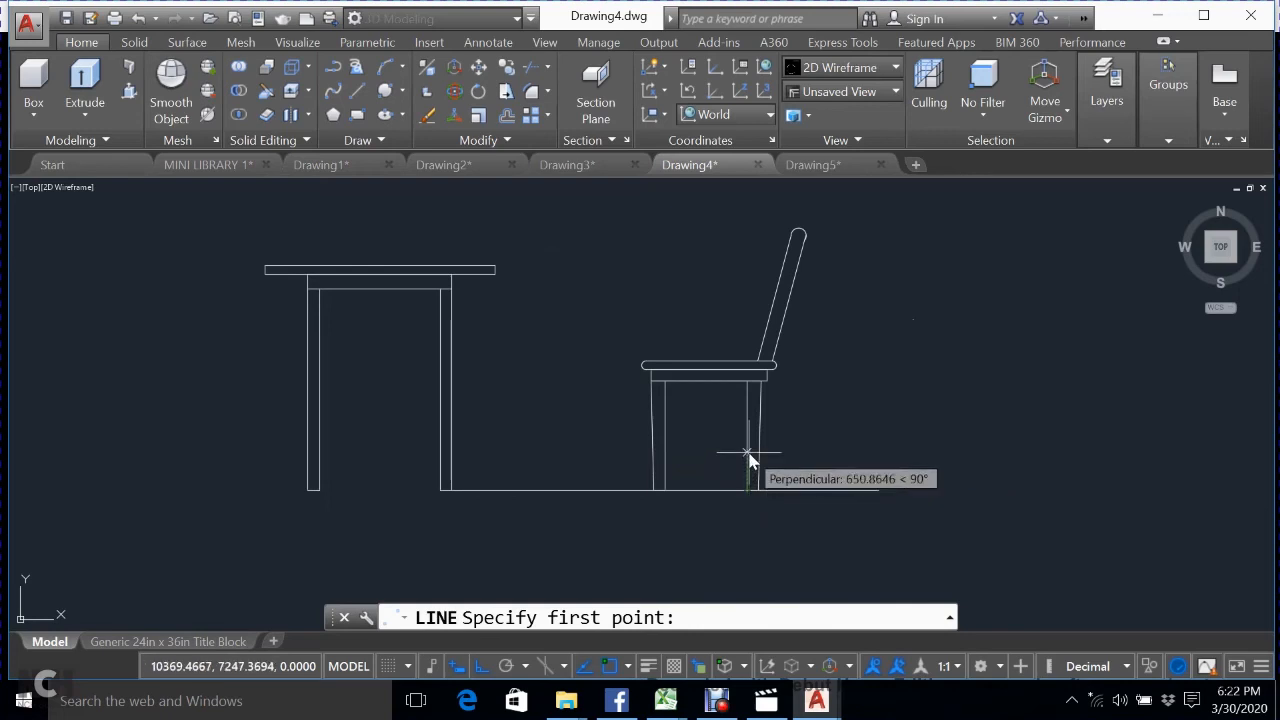
{"action": "left_click", "coordinate": [749, 455]}
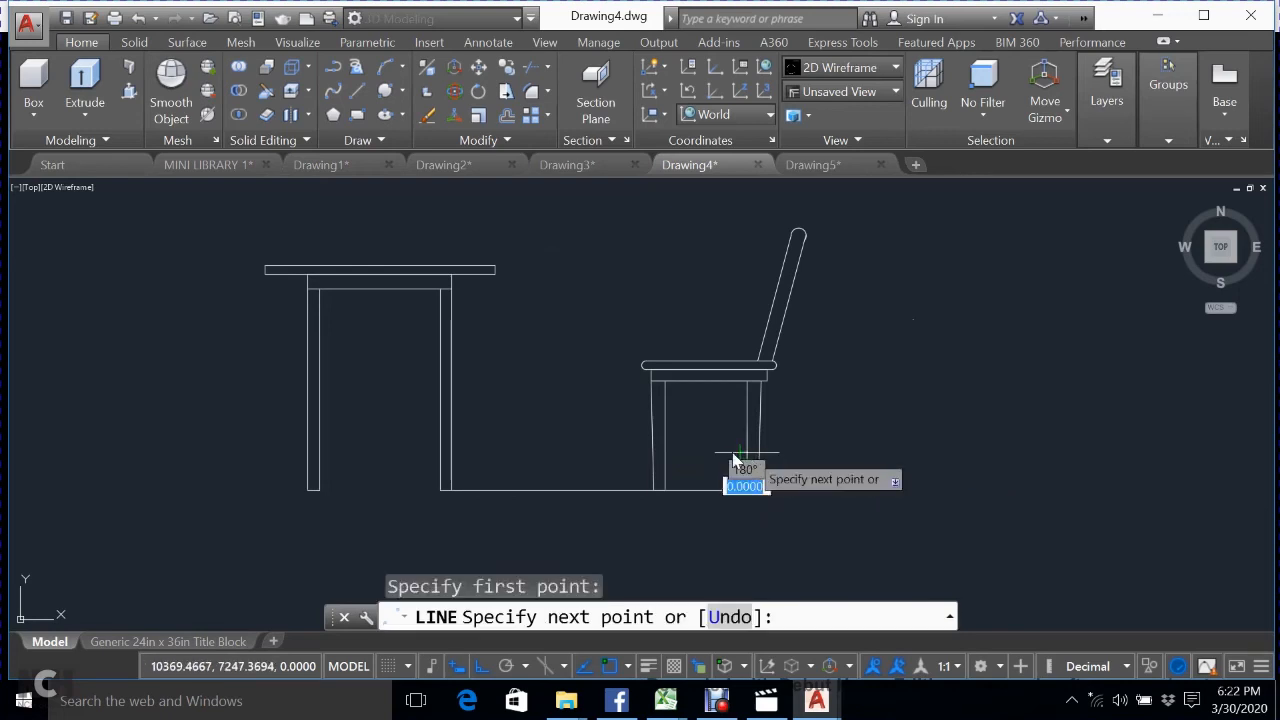
{"action": "left_click", "coordinate": [659, 453]}
{"action": "key", "text": "Escape"}
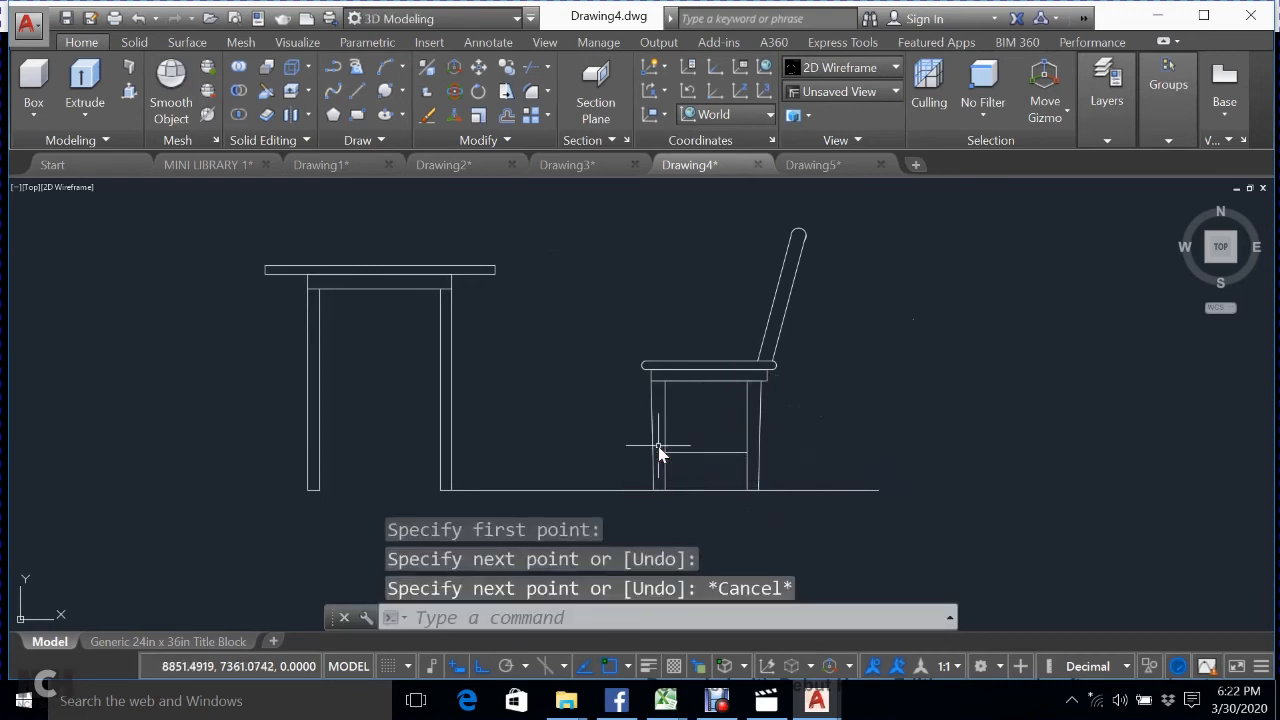
Offset the stretcher line between the chair legs upward by 142.5.
{"action": "left_click", "coordinate": [512, 118]}
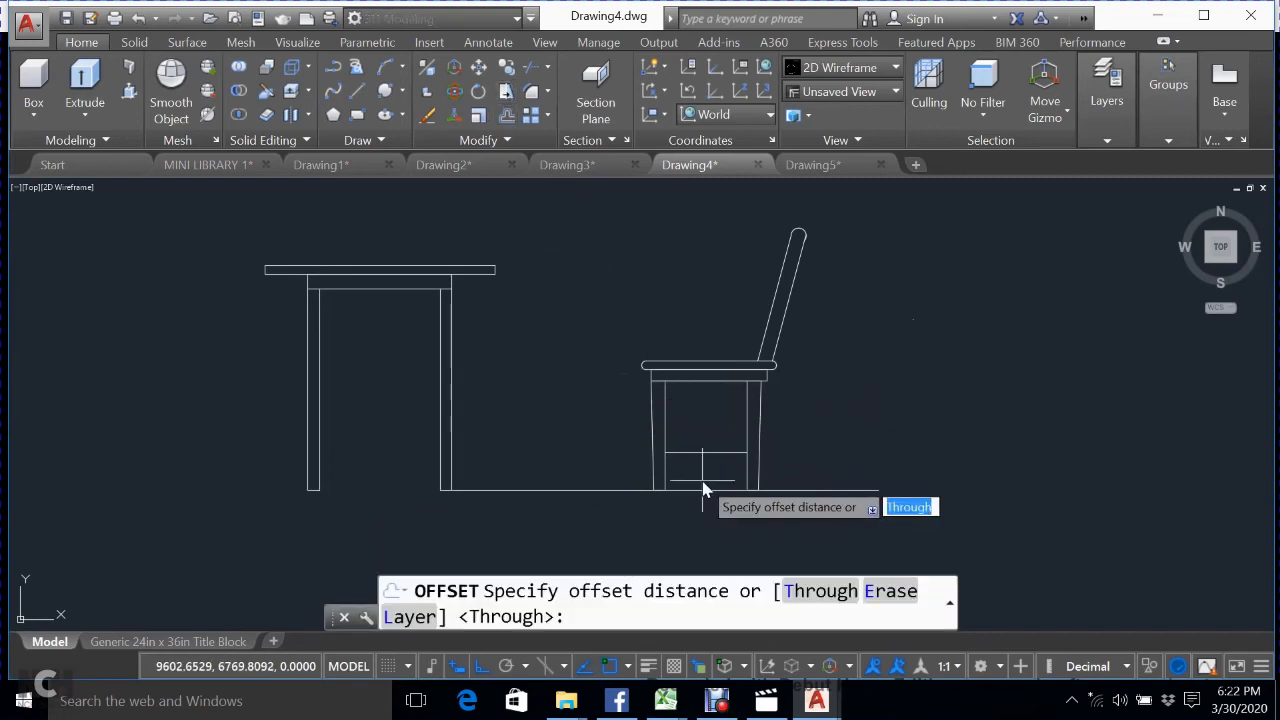
{"action": "type", "text": "1"}
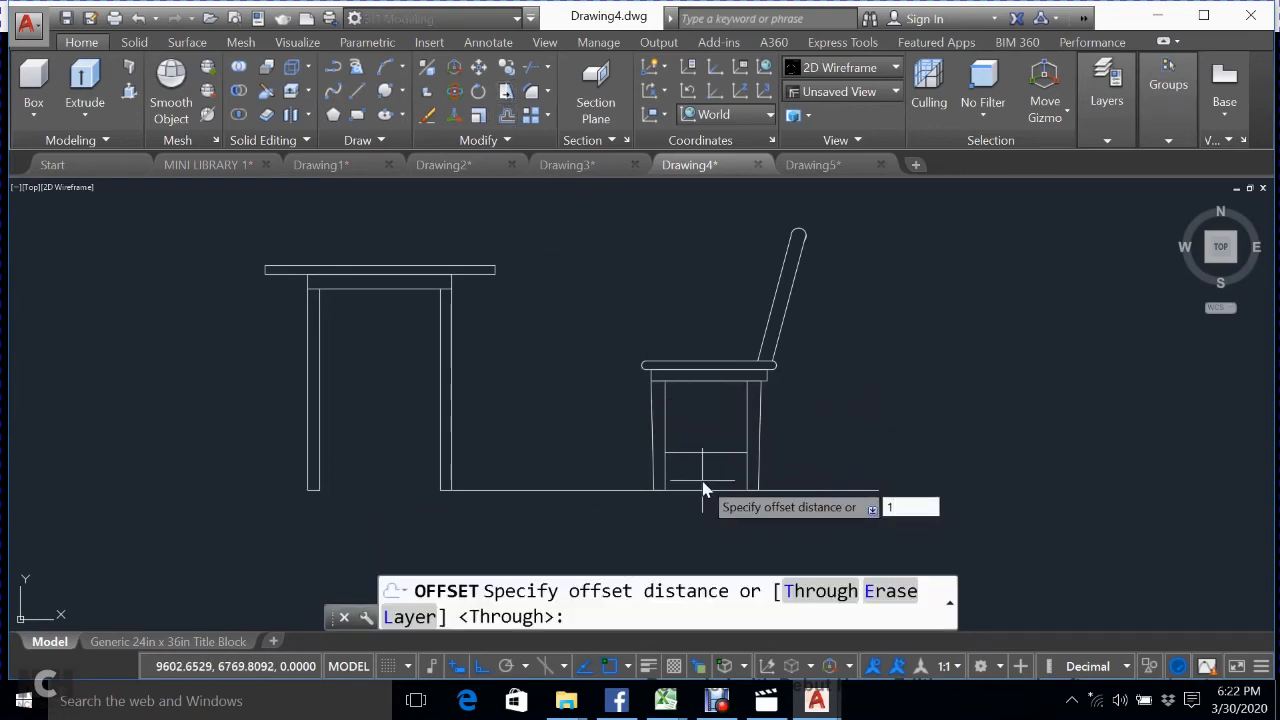
{"action": "type", "text": "42.5"}
{"action": "key", "text": "Return"}
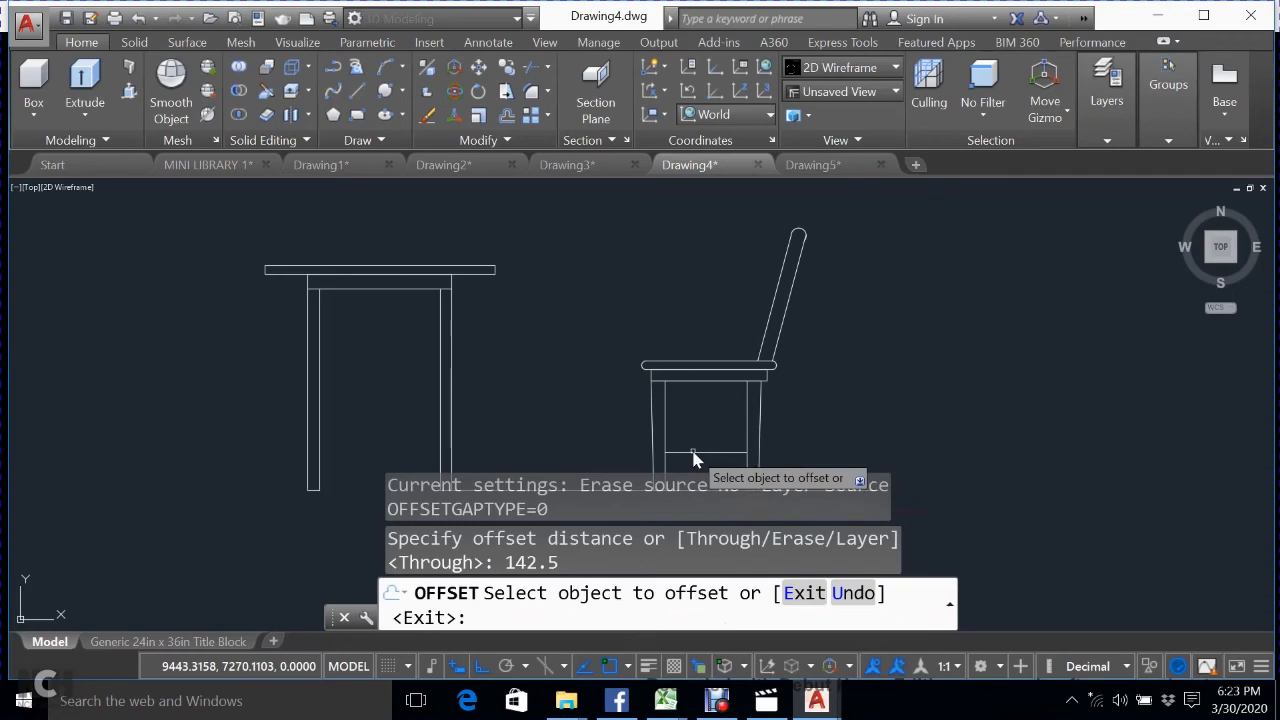
{"action": "left_click", "coordinate": [694, 455]}
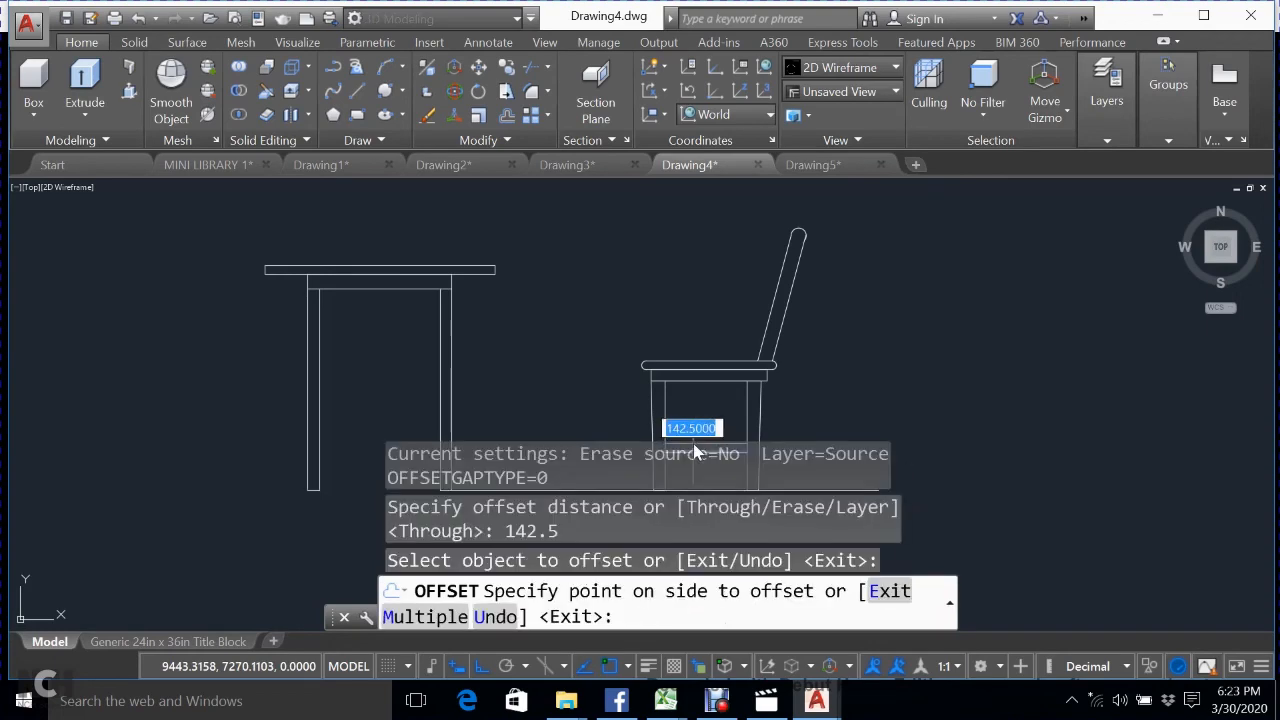
{"action": "left_click", "coordinate": [735, 420]}
{"action": "key", "text": "Escape"}
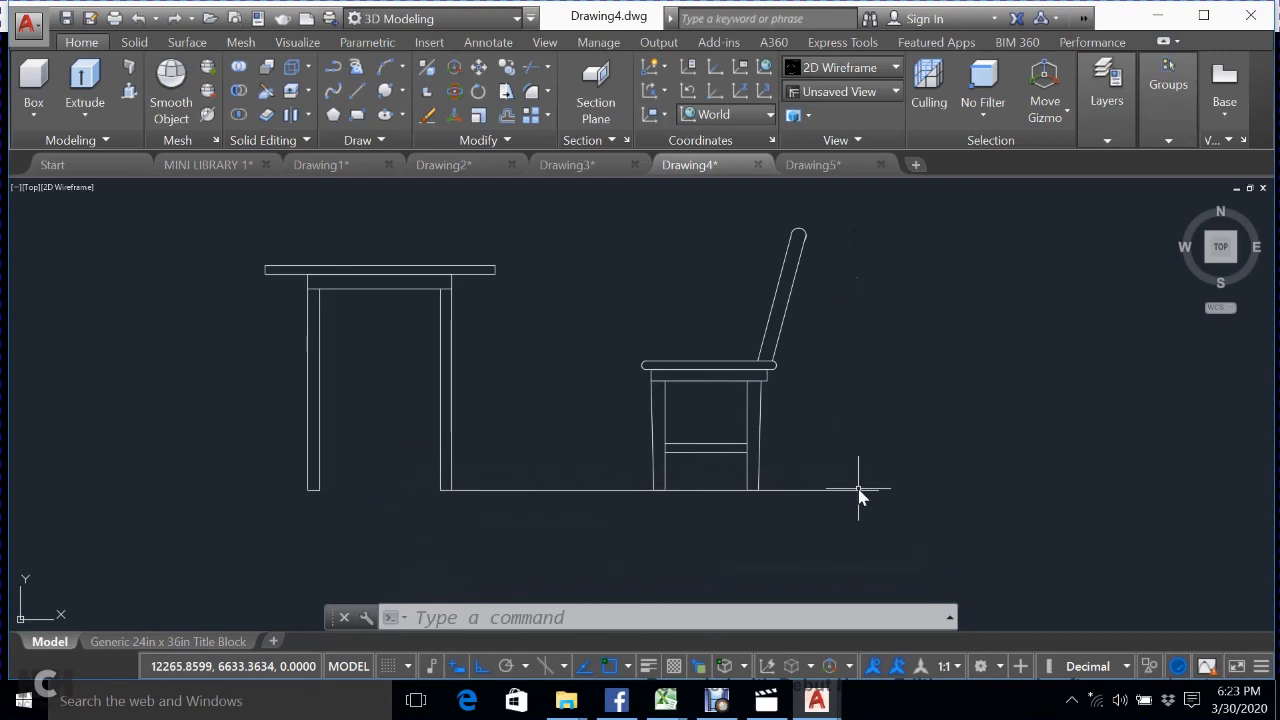
Erase the horizontal floor line running from the table leg past the chair.
{"action": "left_click", "coordinate": [858, 490]}
{"action": "type", "text": "E"}
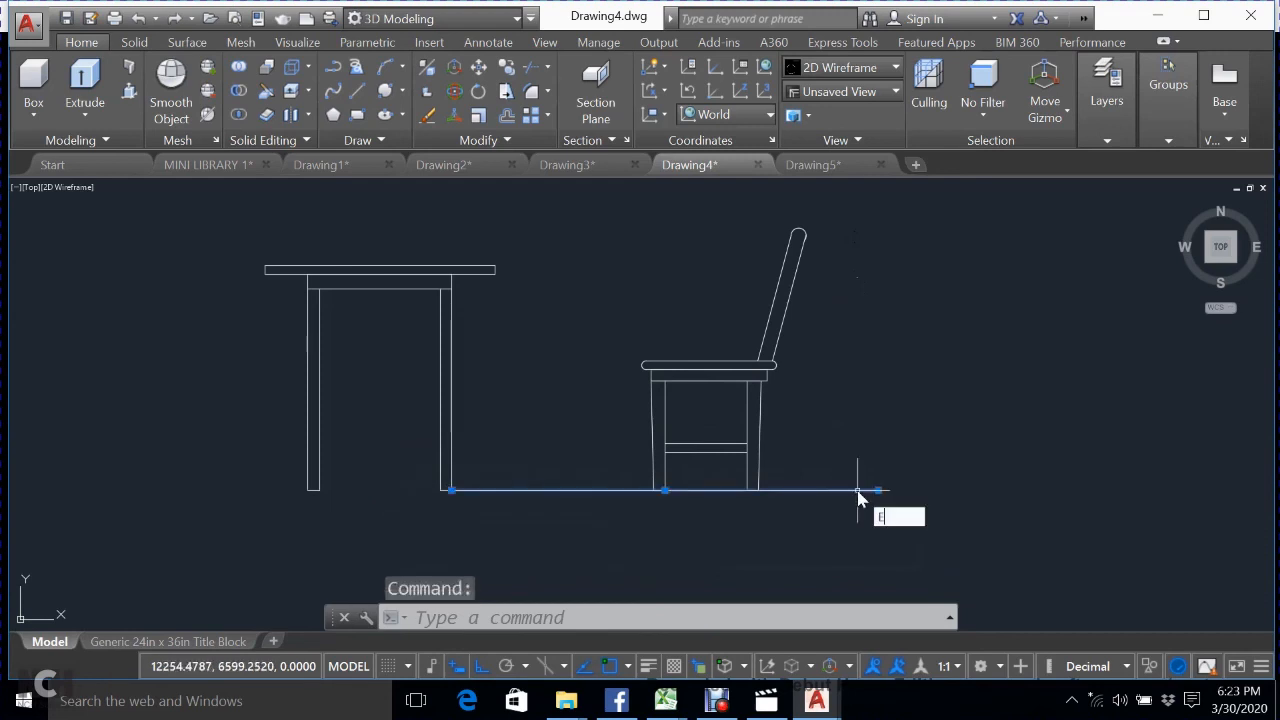
{"action": "key", "text": "Return"}
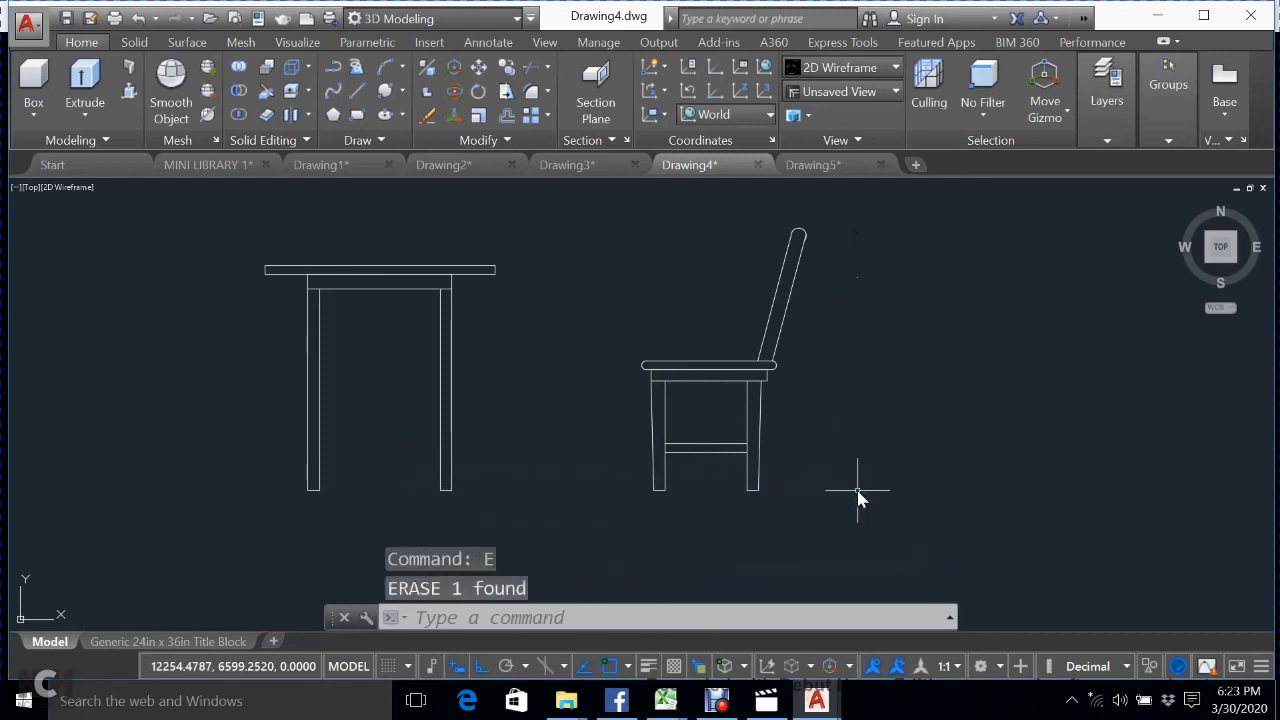
Move the whole chair horizontally toward the table until the seat's front end sits just beyond the tabletop's right end.
{"action": "left_click", "coordinate": [829, 201]}
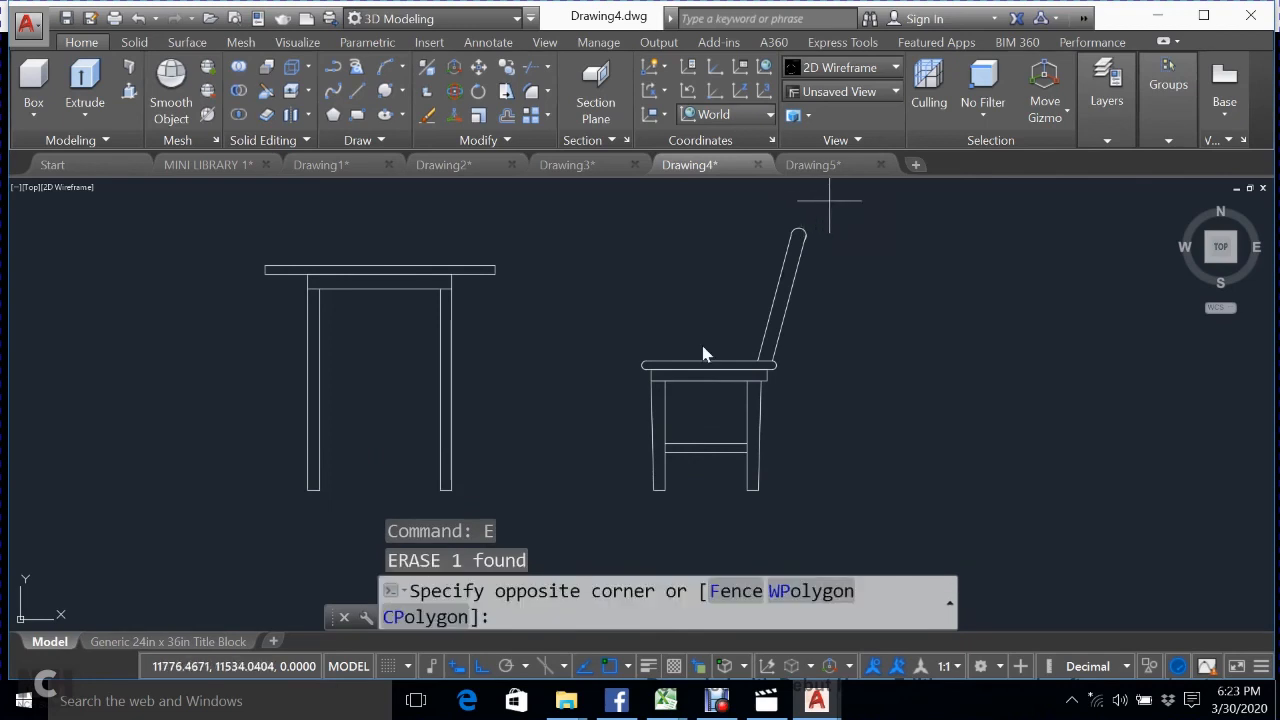
{"action": "left_click", "coordinate": [627, 505]}
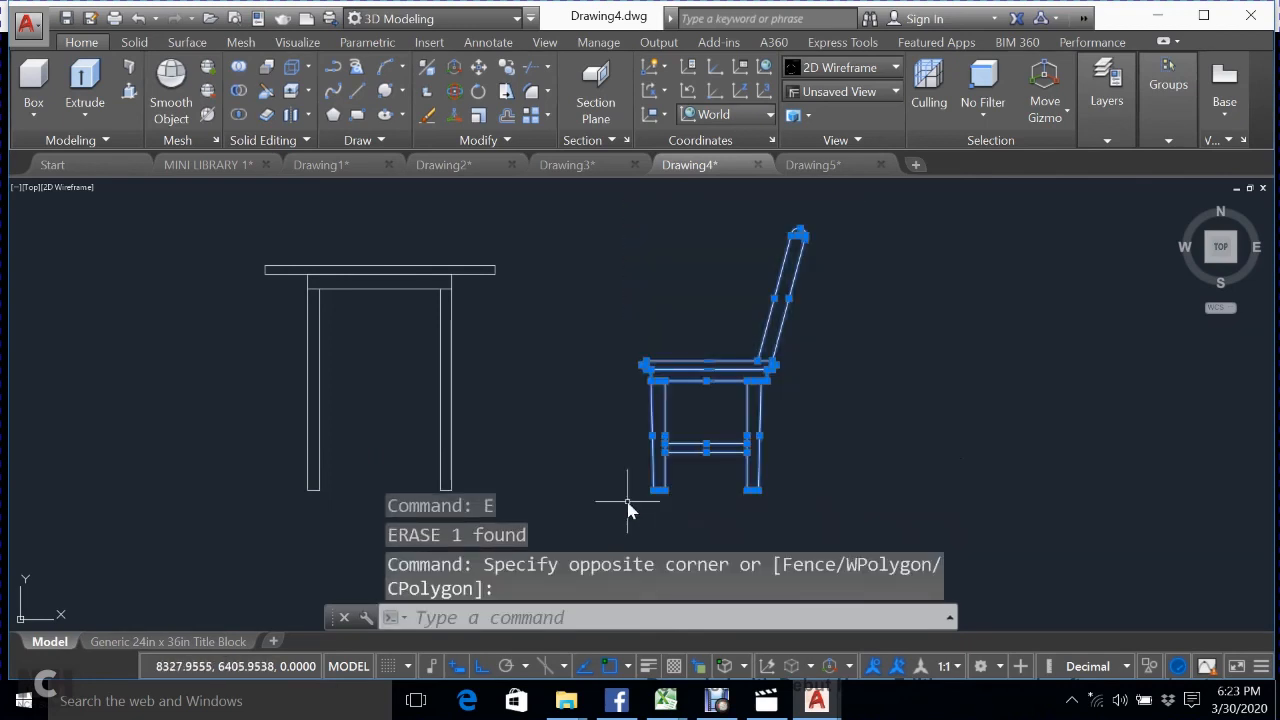
{"action": "type", "text": "M"}
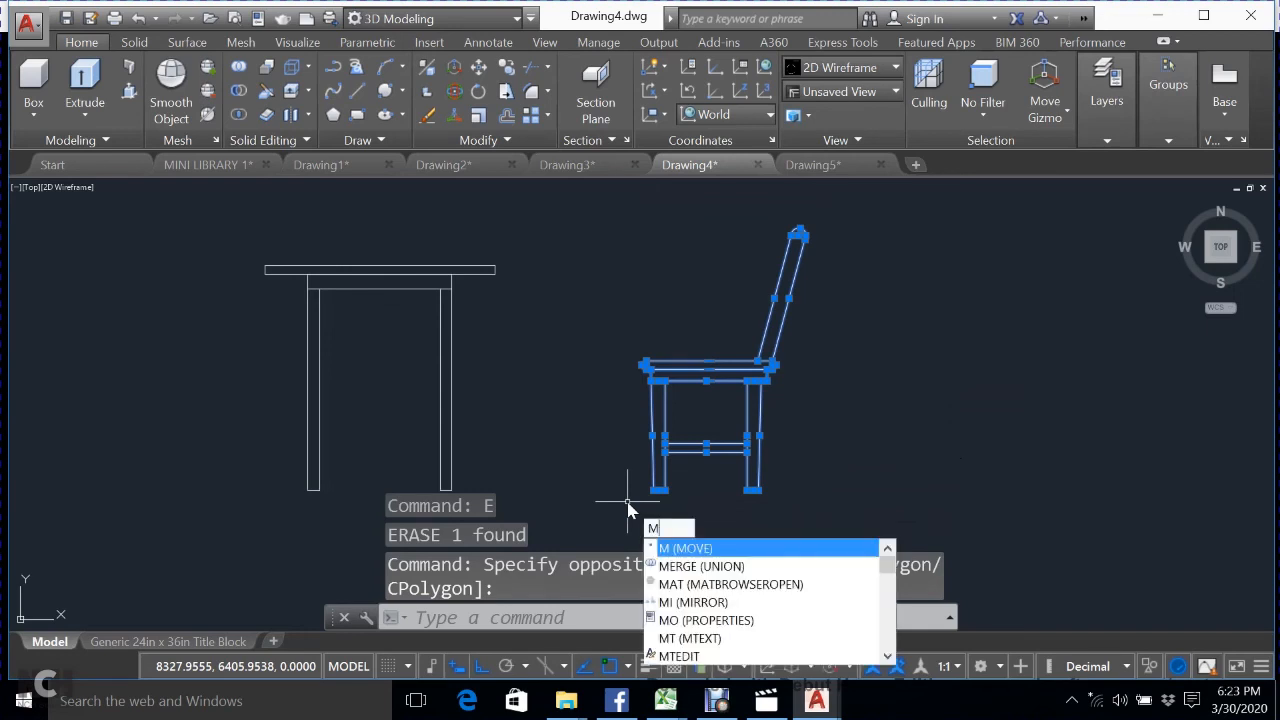
{"action": "key", "text": "Return"}
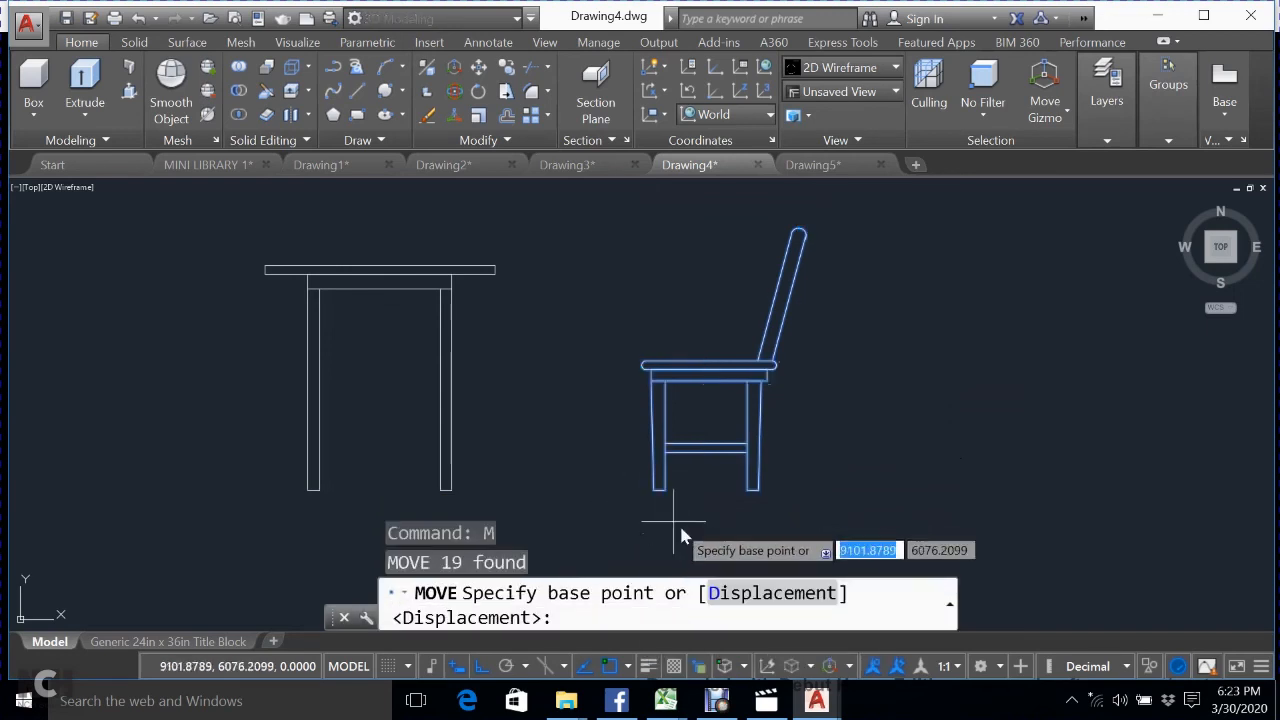
{"action": "left_click", "coordinate": [693, 533]}
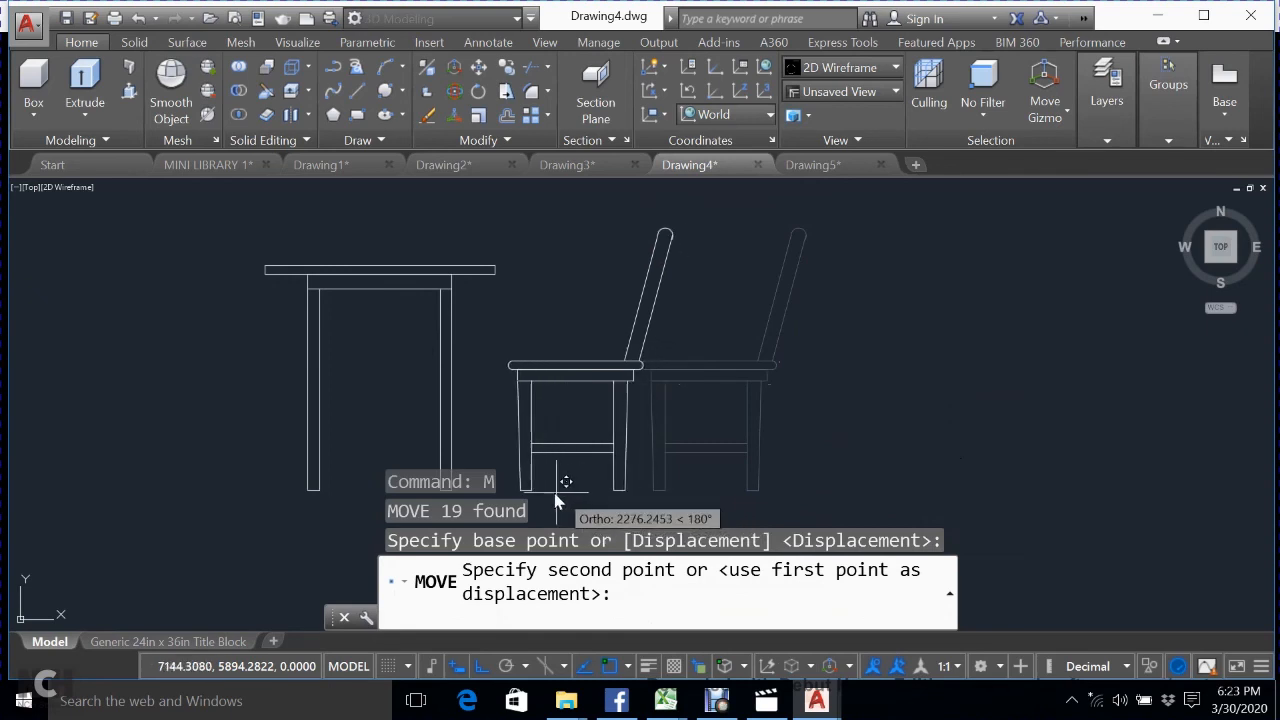
{"action": "left_click", "coordinate": [561, 482]}
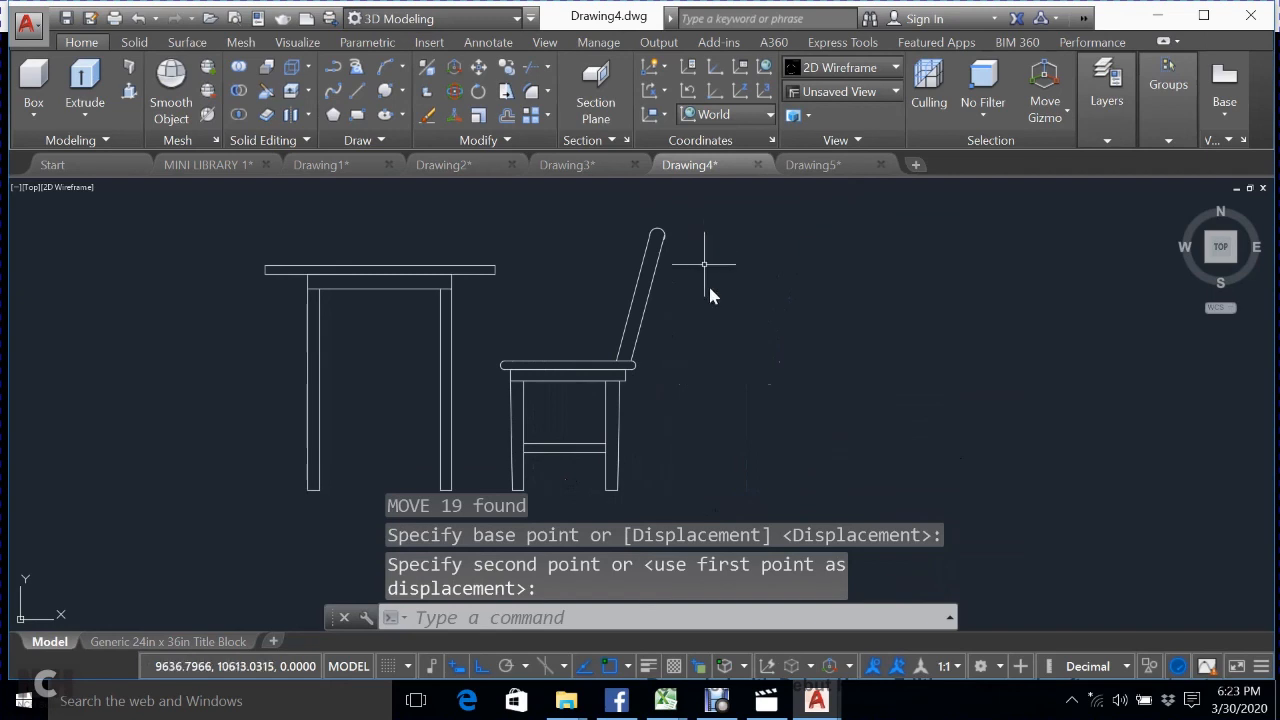
Mirror the whole chair across the table's vertical centre line to the opposite side, keeping the original chair.
{"action": "middle_click_drag", "start_coordinate": [727, 355], "coordinate": [691, 331]}
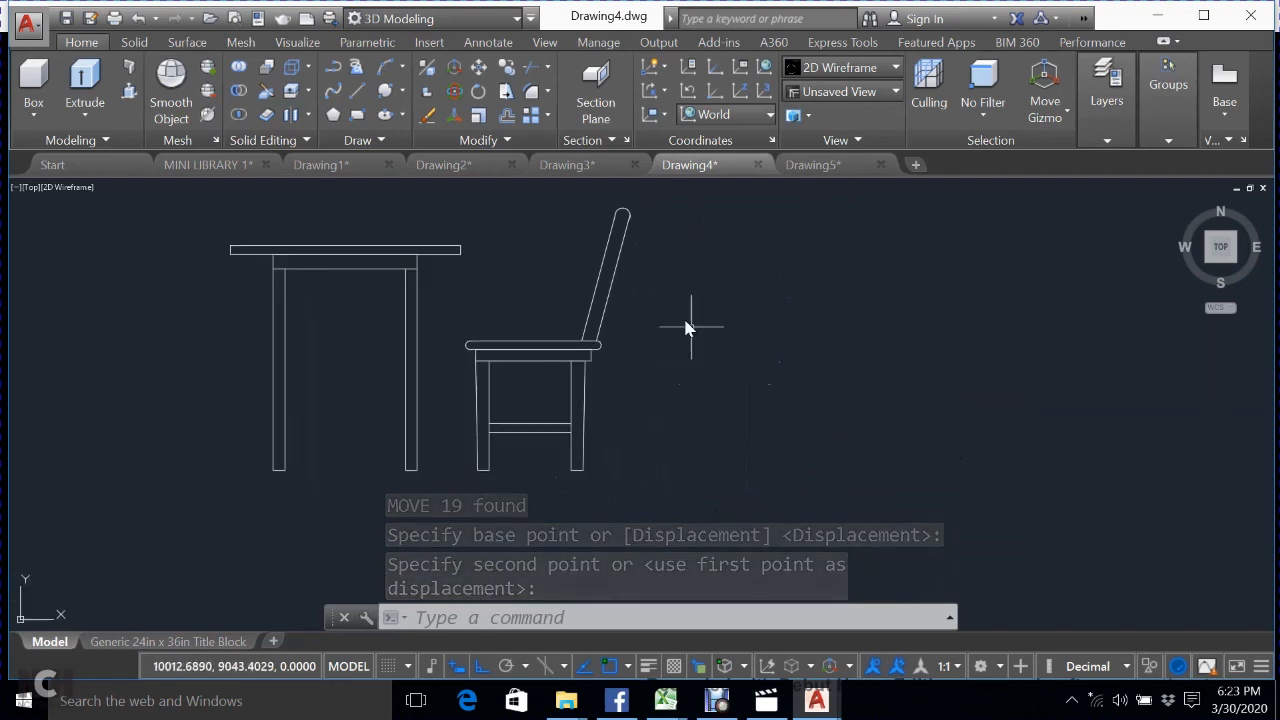
{"action": "left_click", "coordinate": [699, 193]}
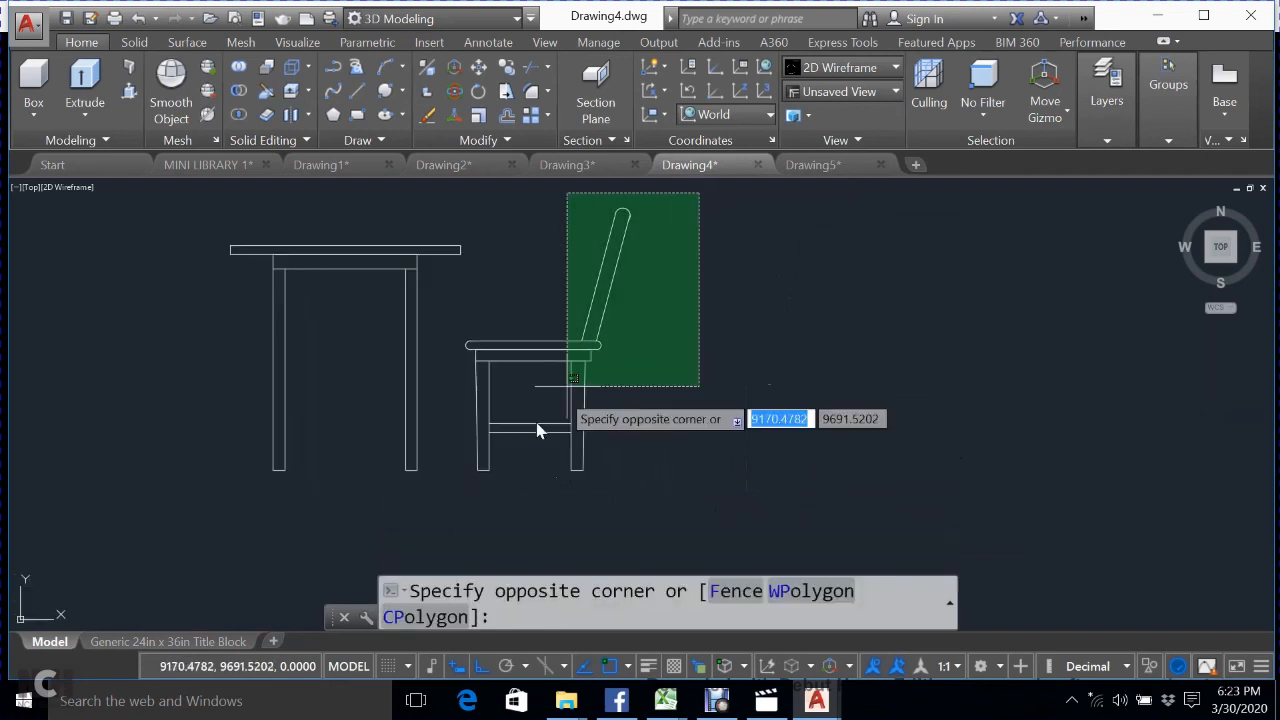
{"action": "left_click", "coordinate": [471, 502]}
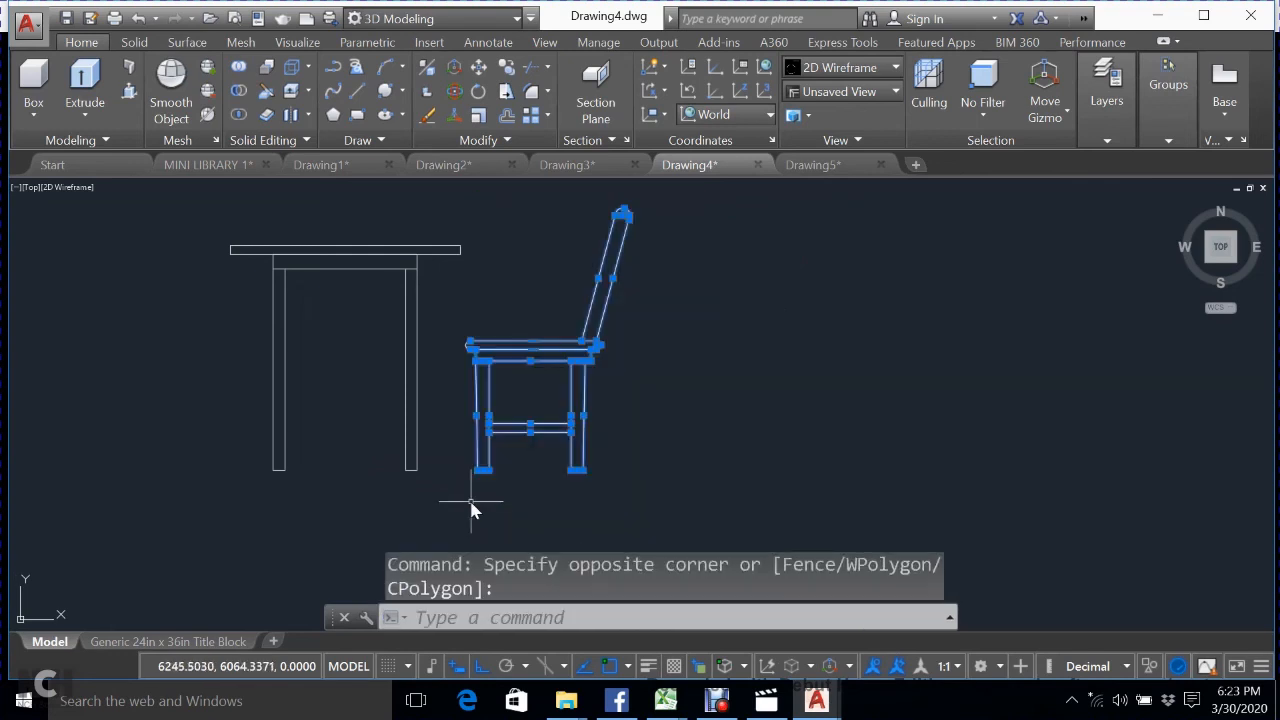
{"action": "left_click", "coordinate": [467, 347]}
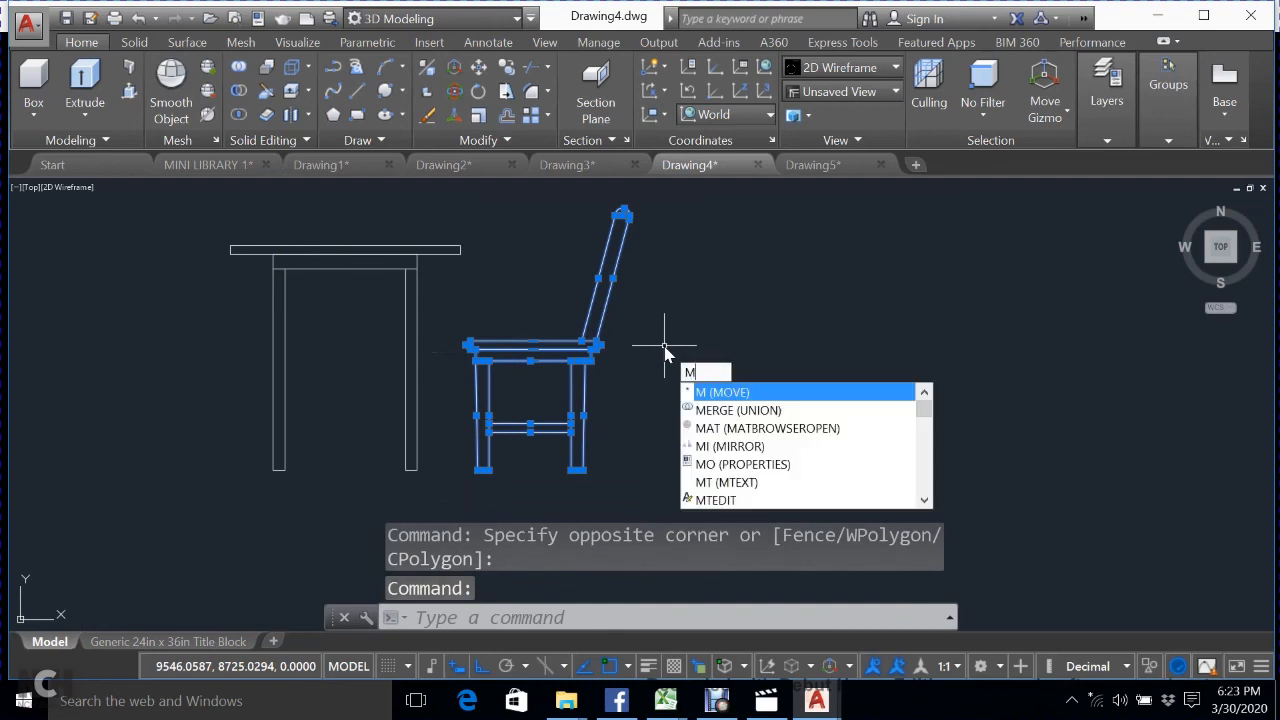
{"action": "type", "text": "i"}
{"action": "key", "text": "Return"}
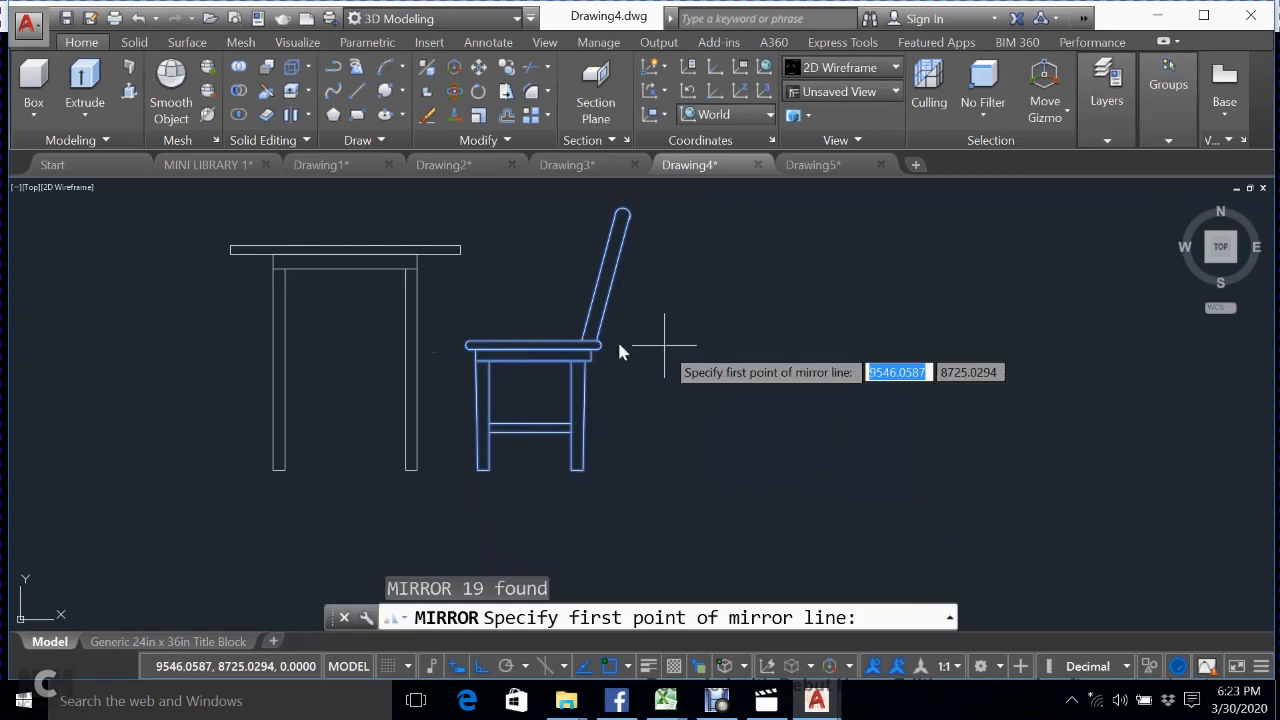
{"action": "left_click", "coordinate": [345, 271]}
{"action": "left_click", "coordinate": [339, 423]}
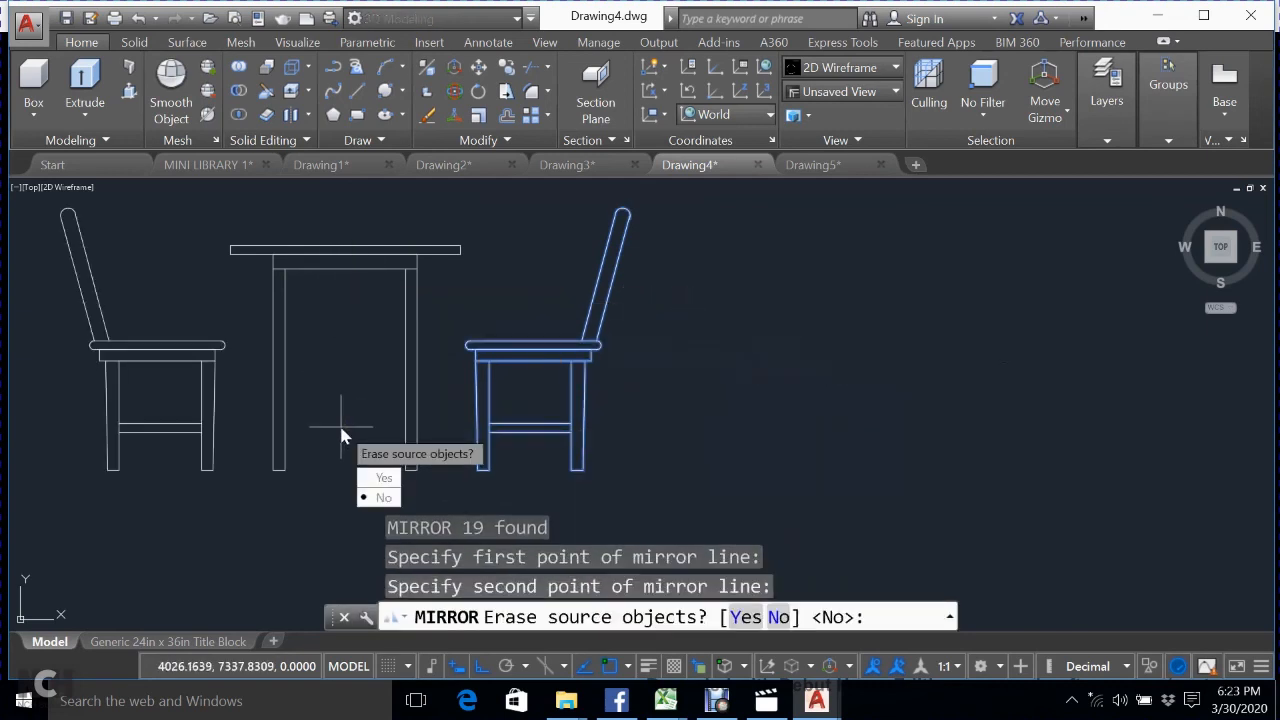
{"action": "type", "text": "N"}
{"action": "key", "text": "Return"}
{"action": "middle_click_drag", "start_coordinate": [339, 423], "coordinate": [405, 462]}
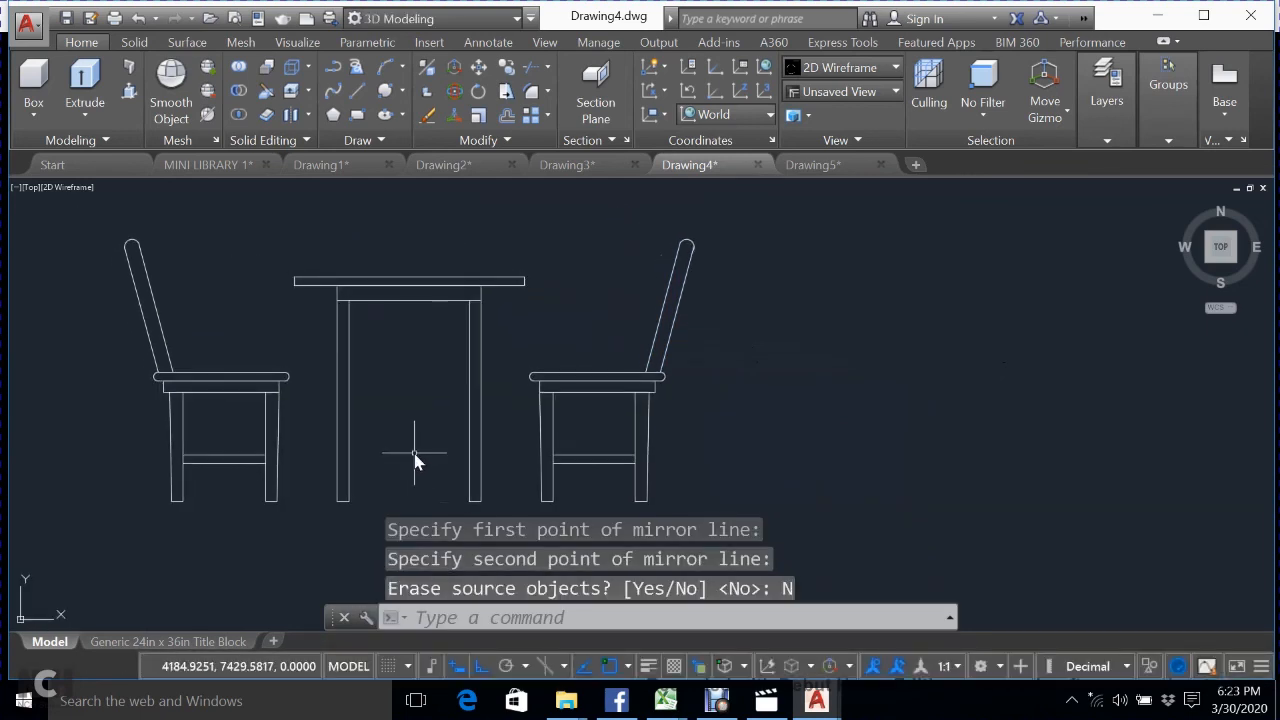